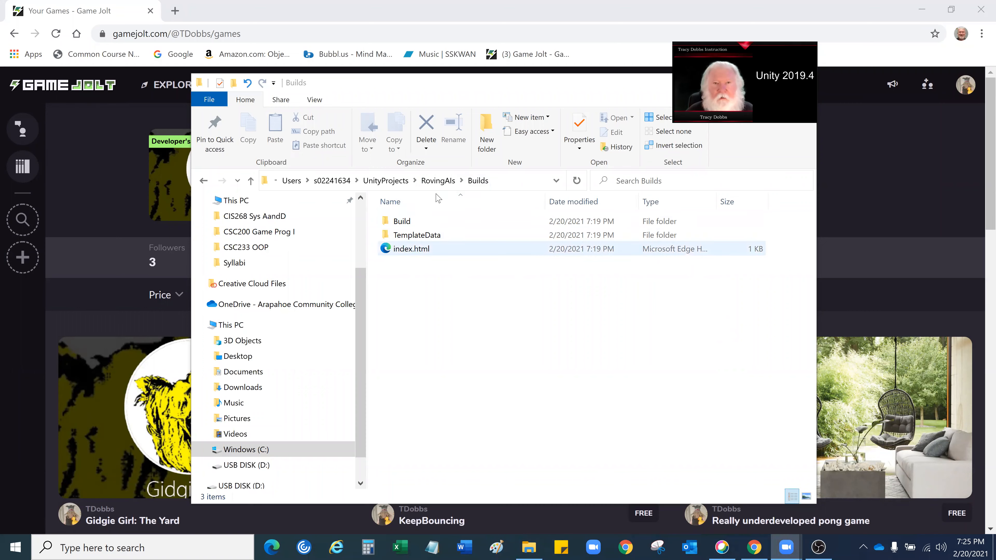
- Go up to the RovingAIs project folder and reopen its Builds folder to examine the exported build files
{"action": "left_click", "coordinate": [438, 181]}
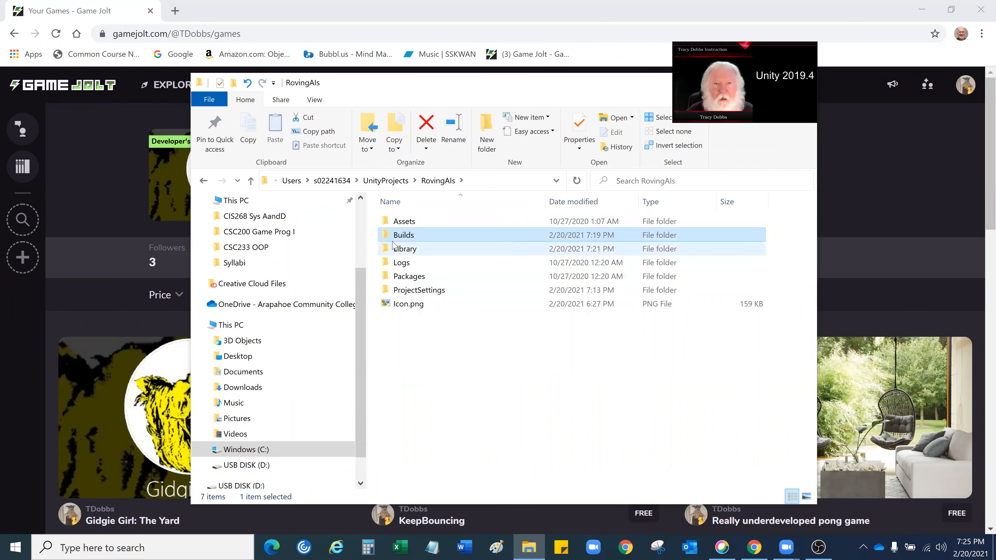
{"action": "mouse_move", "coordinate": [391, 238]}
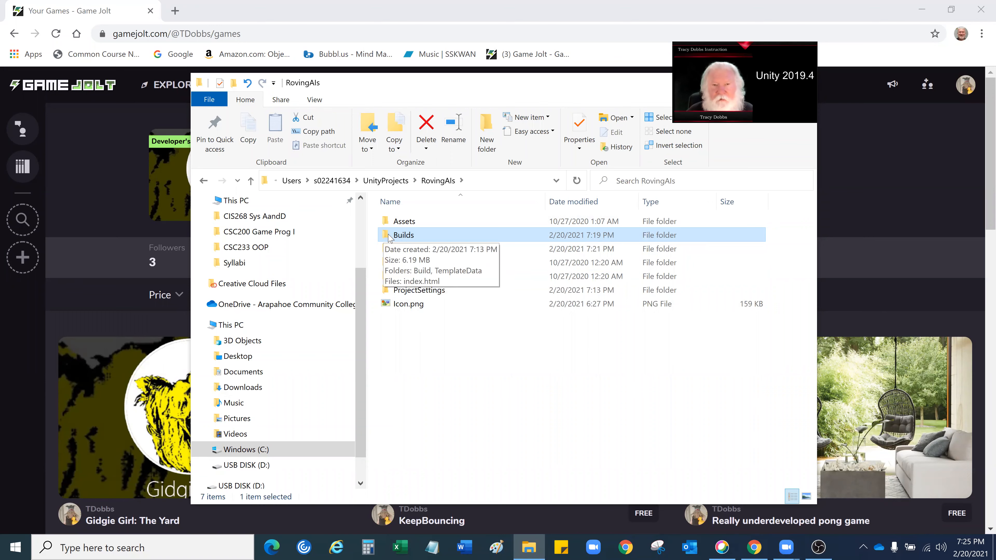
{"action": "double_click", "coordinate": [390, 237]}
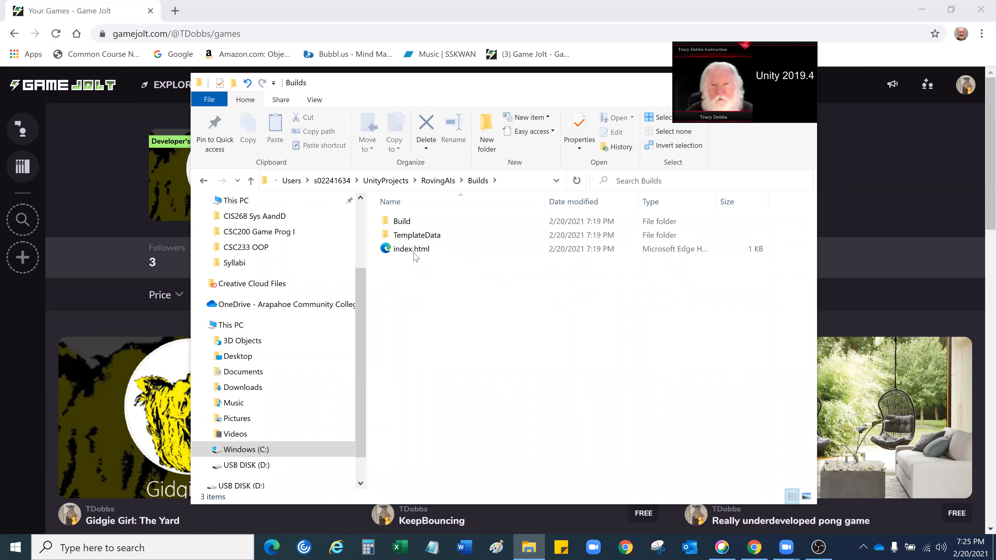
{"action": "left_click", "coordinate": [401, 222]}
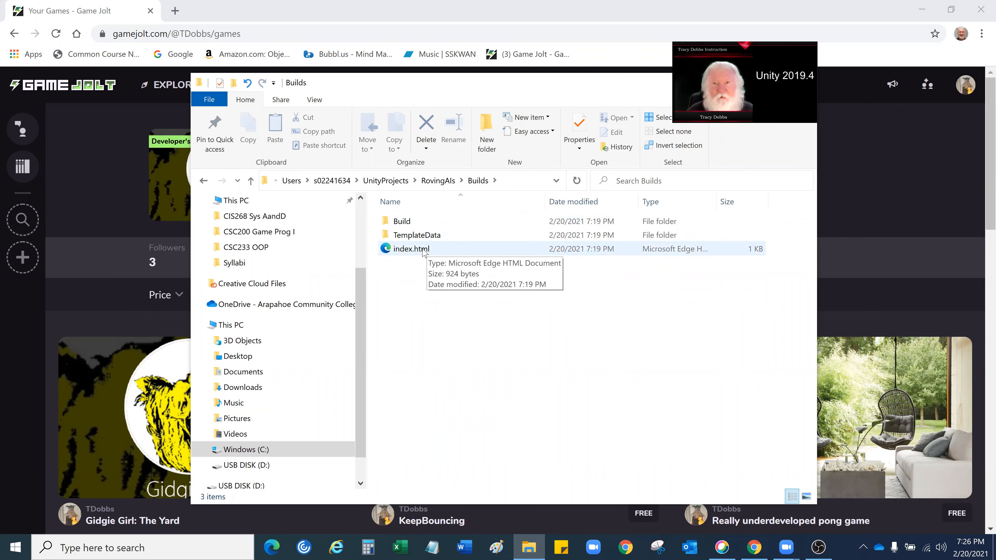
- Compress the Build folder, TemplateData folder and index.html together into one zipped folder
{"action": "left_click", "coordinate": [396, 222]}
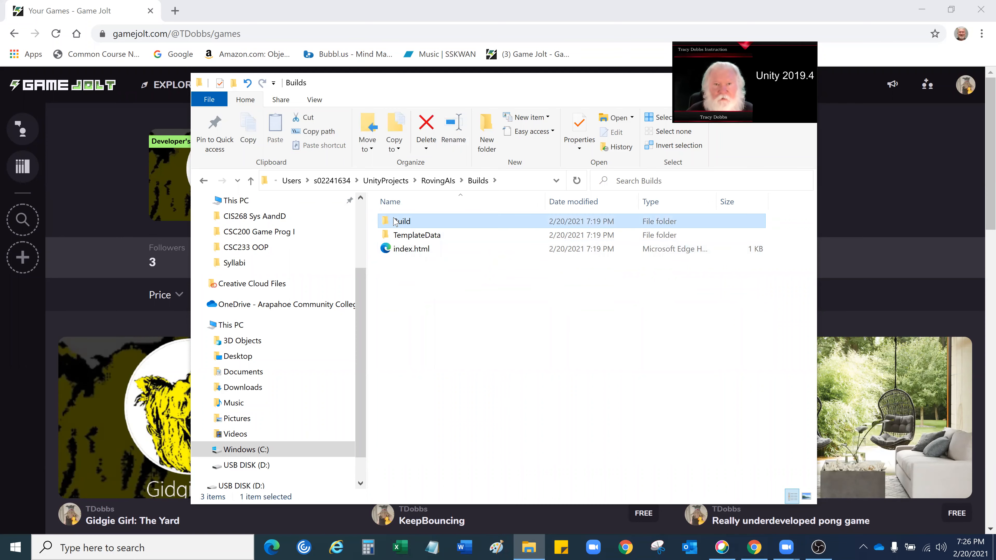
{"action": "left_click", "coordinate": [399, 250], "text": "shift"}
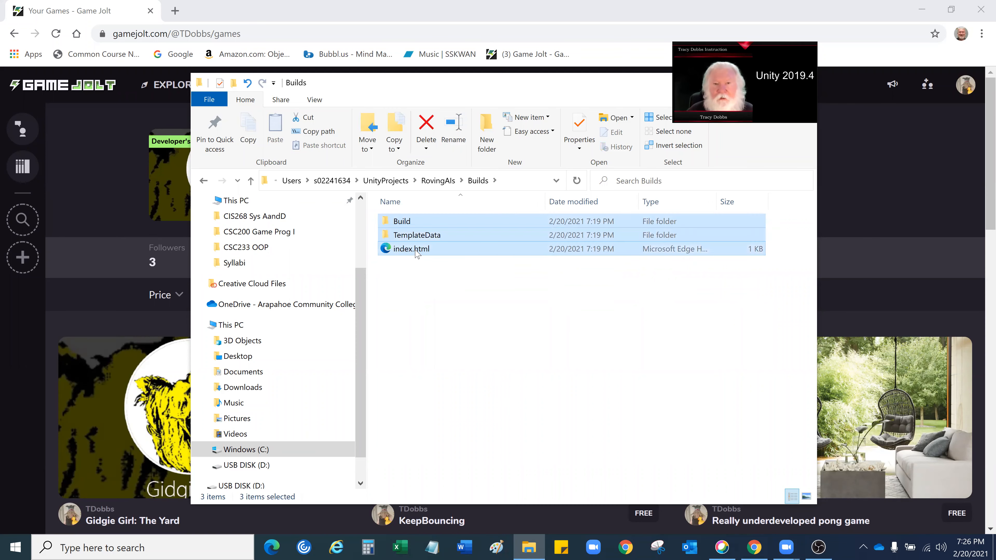
{"action": "right_click", "coordinate": [465, 234]}
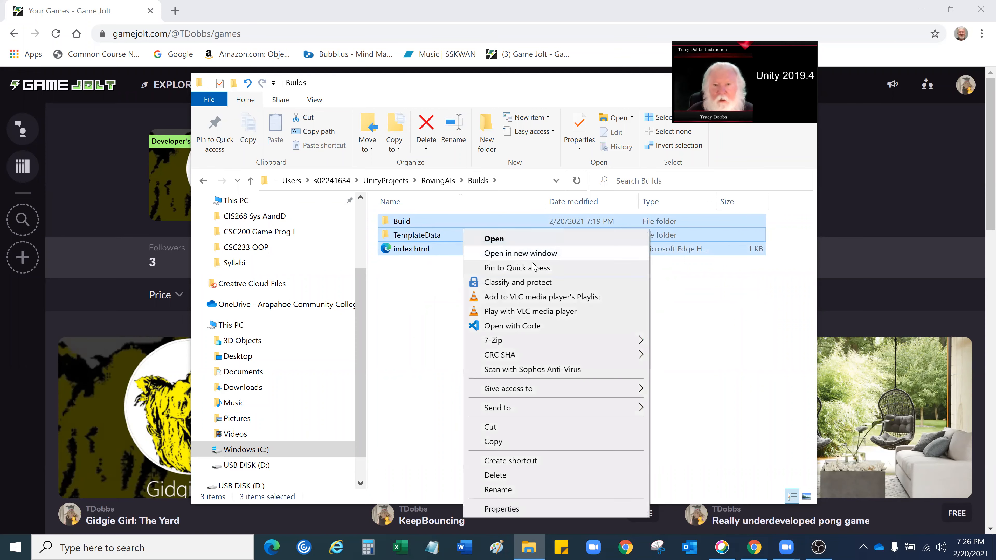
{"action": "mouse_move", "coordinate": [539, 345]}
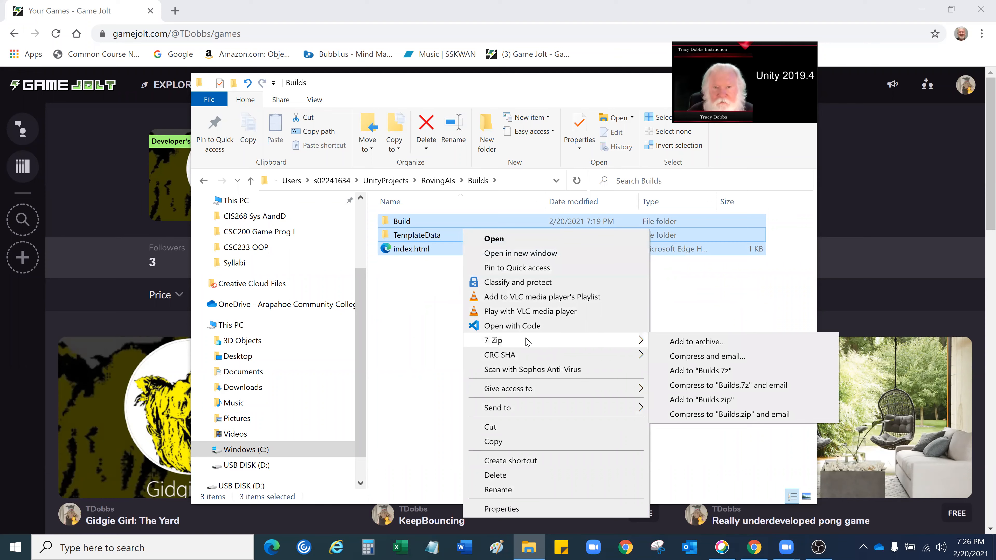
{"action": "mouse_move", "coordinate": [525, 415]}
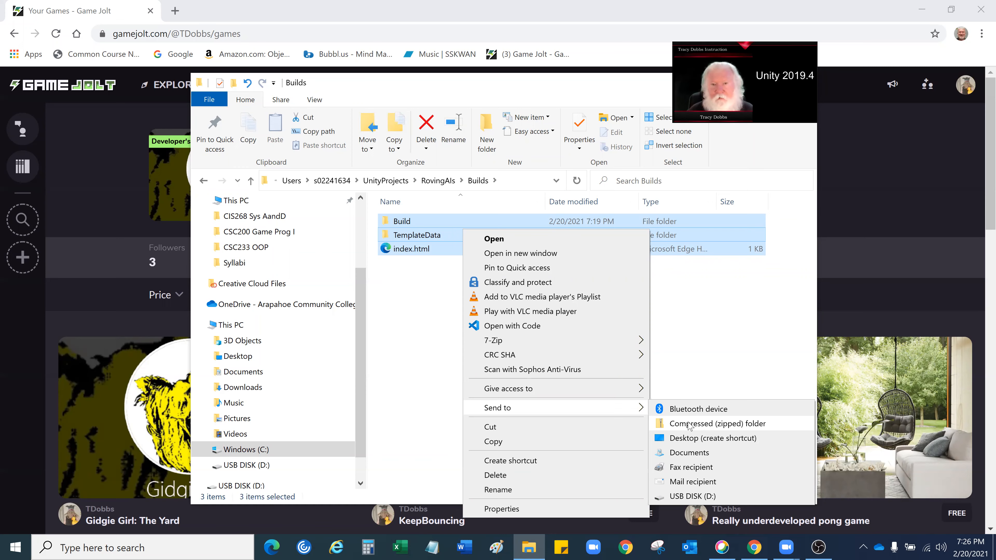
{"action": "left_click", "coordinate": [689, 425]}
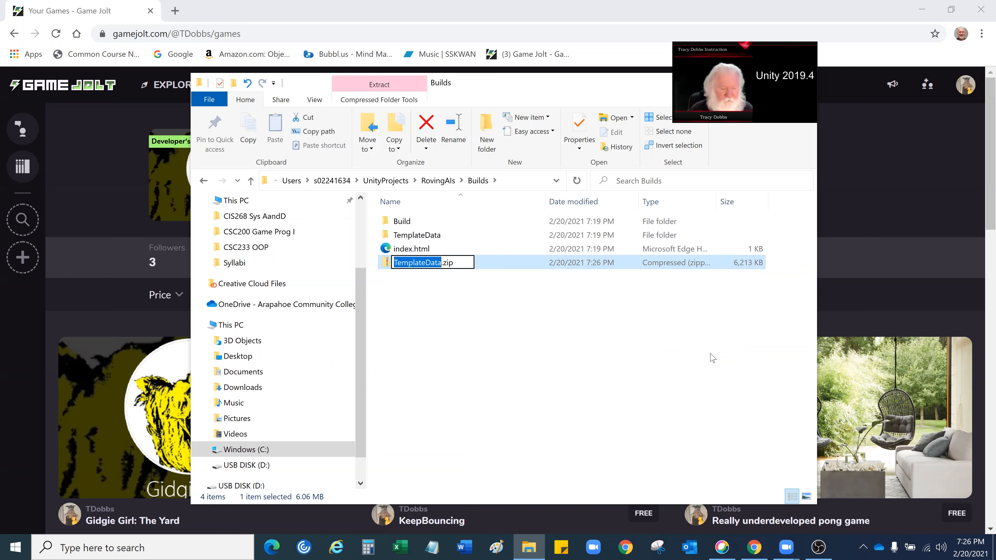
- Name the new zip archive RovingAIs.zip
{"action": "type", "text": "Ro"}
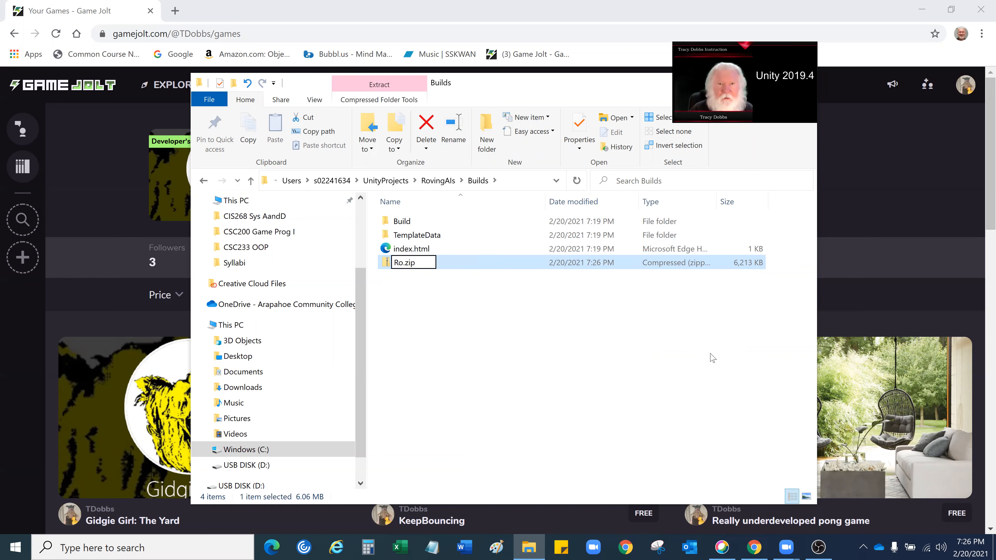
{"action": "type", "text": "vo"}
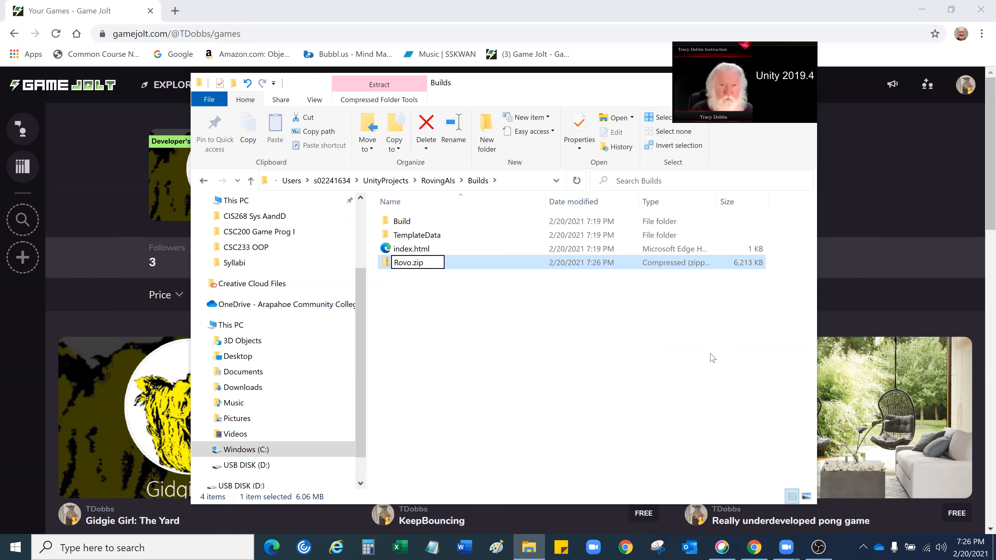
{"action": "key", "text": "BackSpace"}
{"action": "type", "text": "ingAI"}
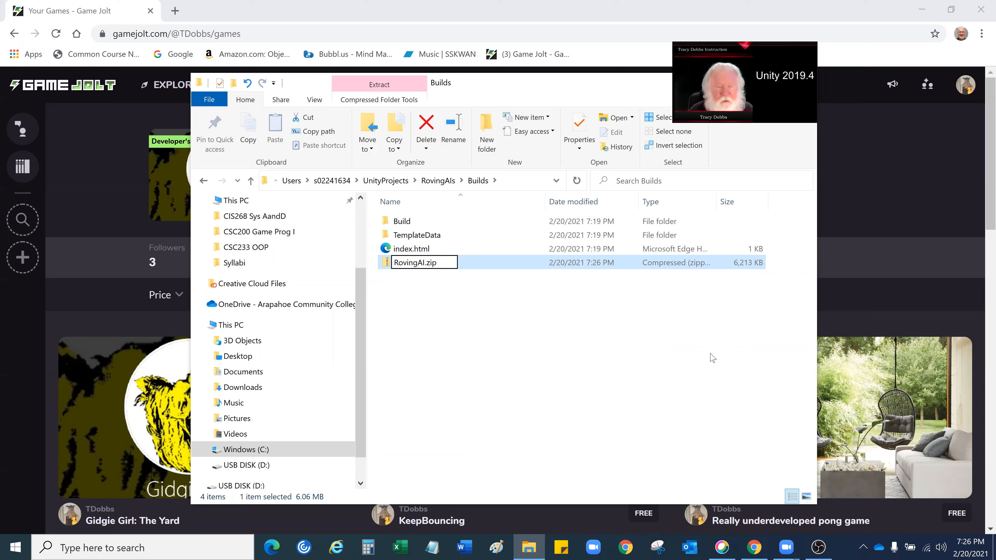
{"action": "type", "text": "s"}
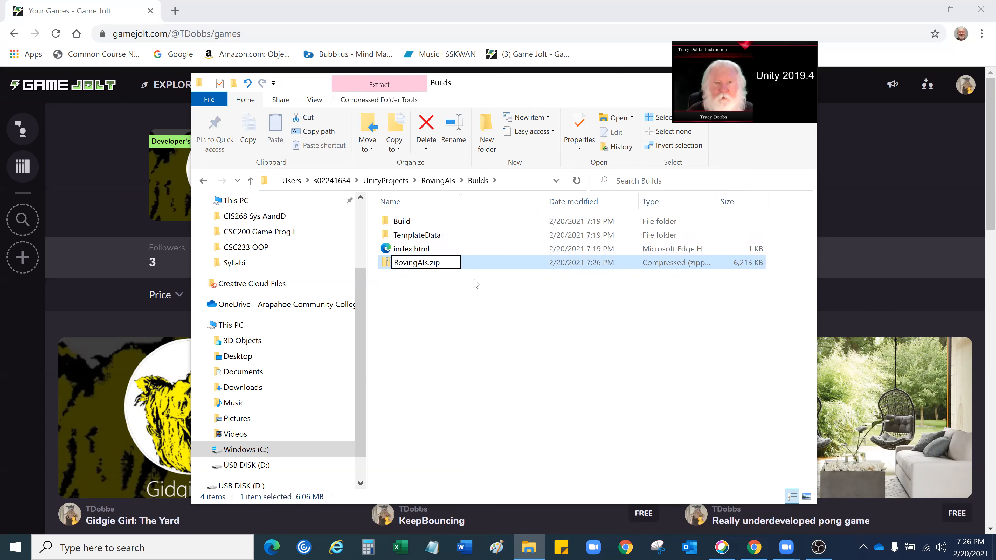
{"action": "left_click", "coordinate": [436, 306]}
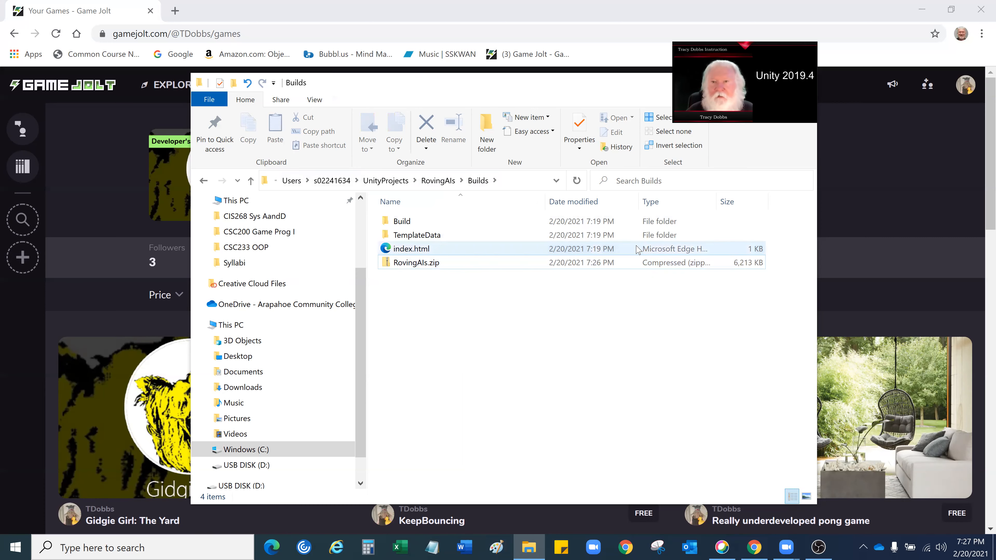
- Switch to Game Jolt in Chrome and start adding a new game with the Early Access development stage
{"action": "left_click", "coordinate": [829, 205]}
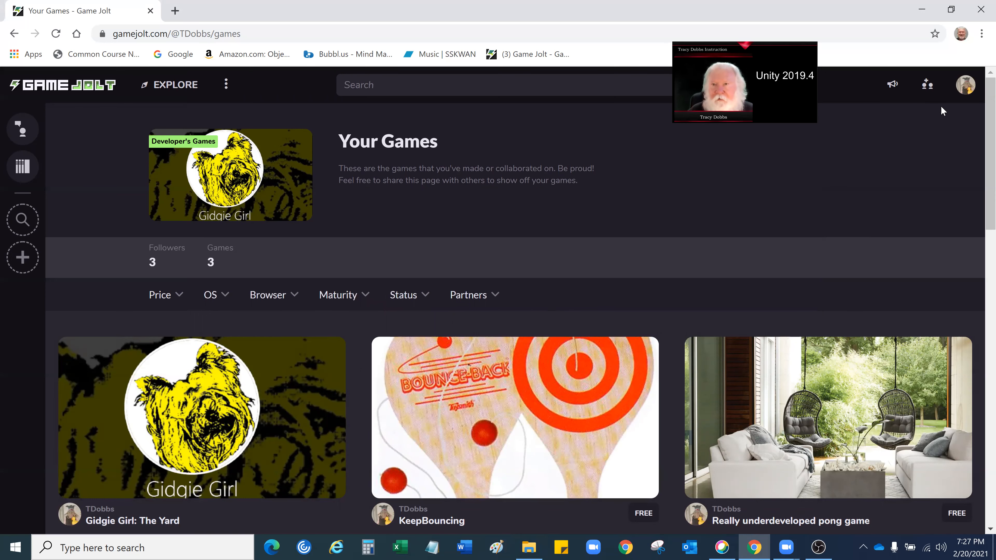
{"action": "left_click", "coordinate": [966, 88]}
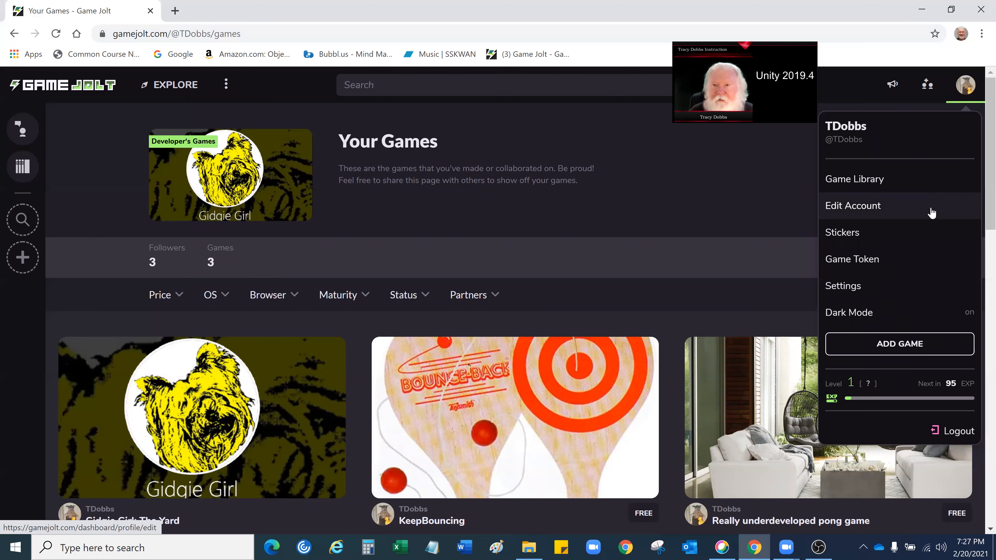
{"action": "left_click", "coordinate": [908, 347]}
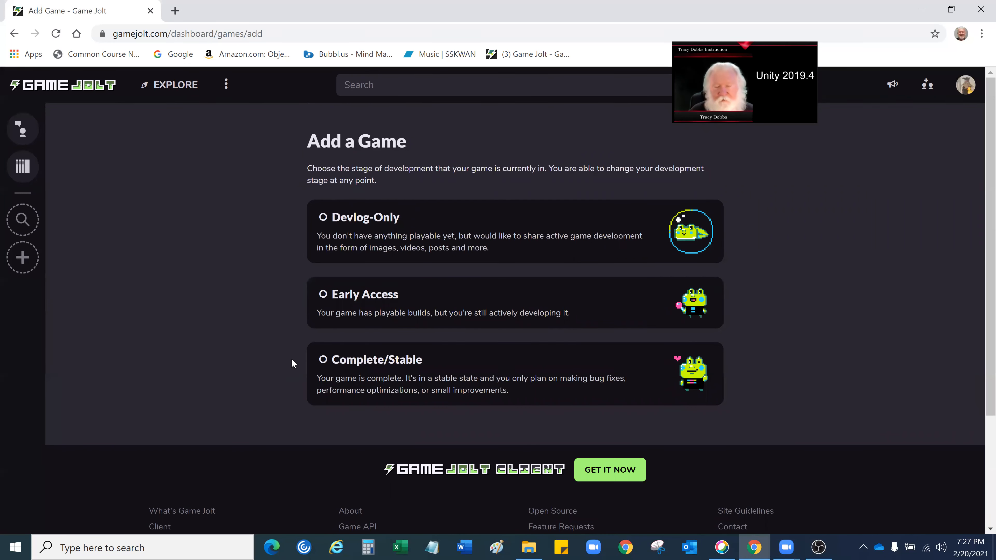
{"action": "left_click", "coordinate": [323, 295]}
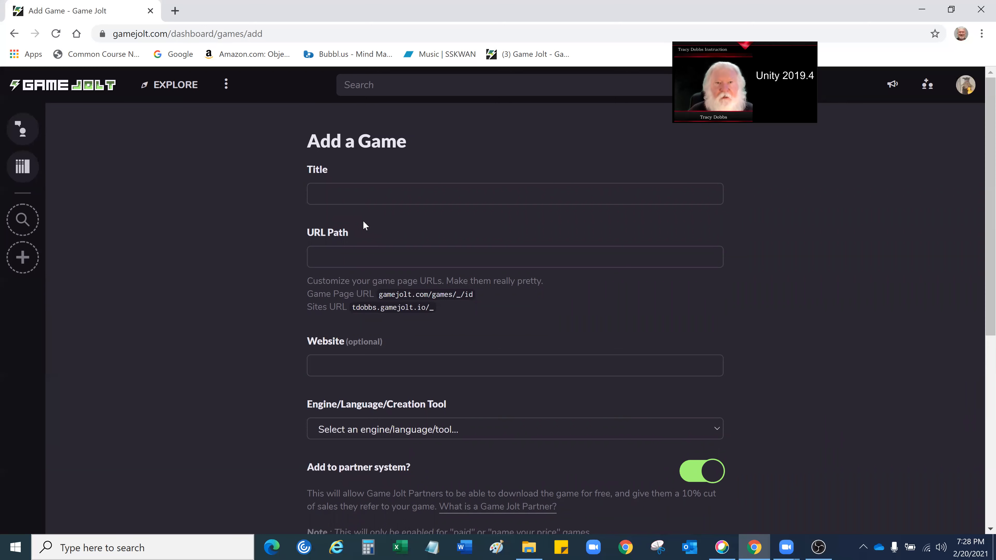
- Enter "Roving AIs" as the game's title and "RovingAIs" as its URL path
{"action": "left_click", "coordinate": [343, 190]}
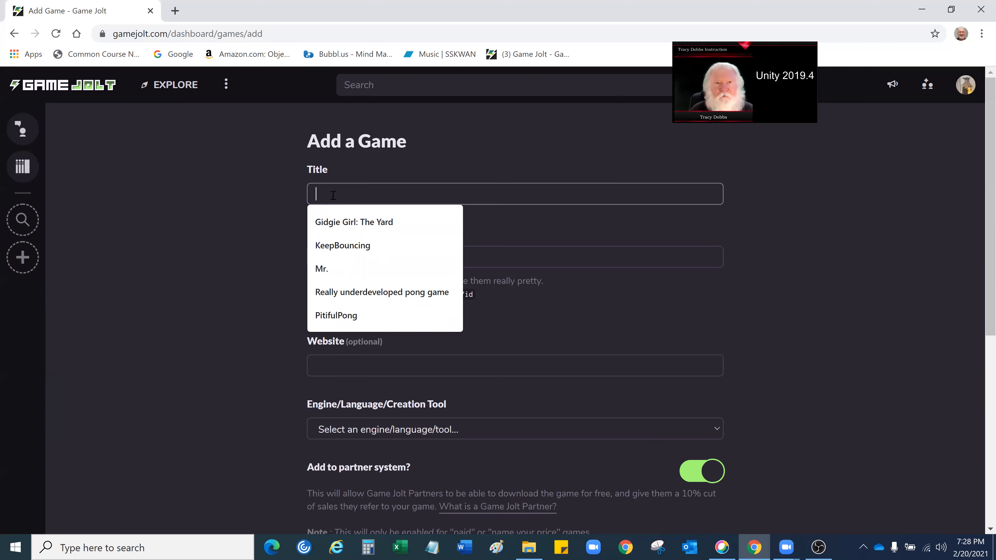
{"action": "type", "text": "Ro"}
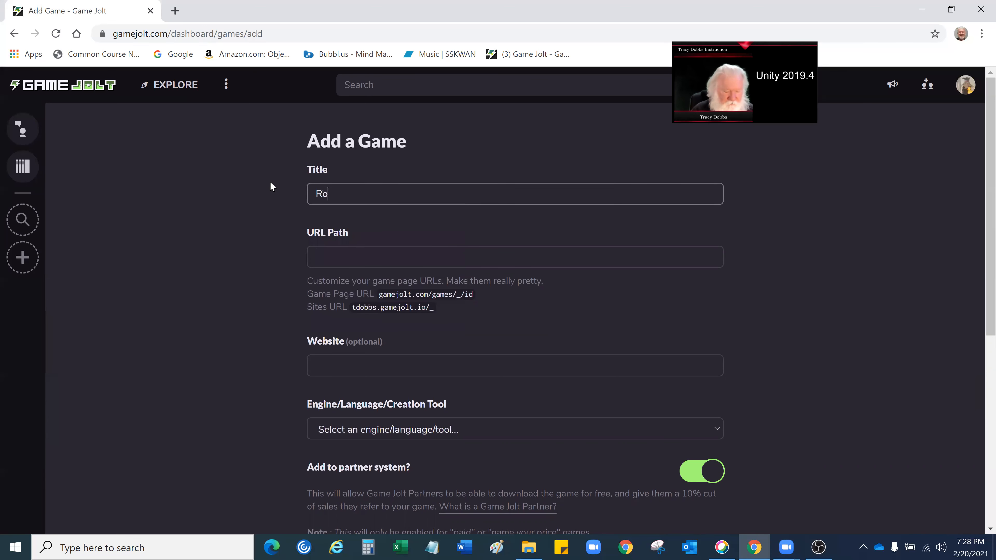
{"action": "type", "text": "ving AI"}
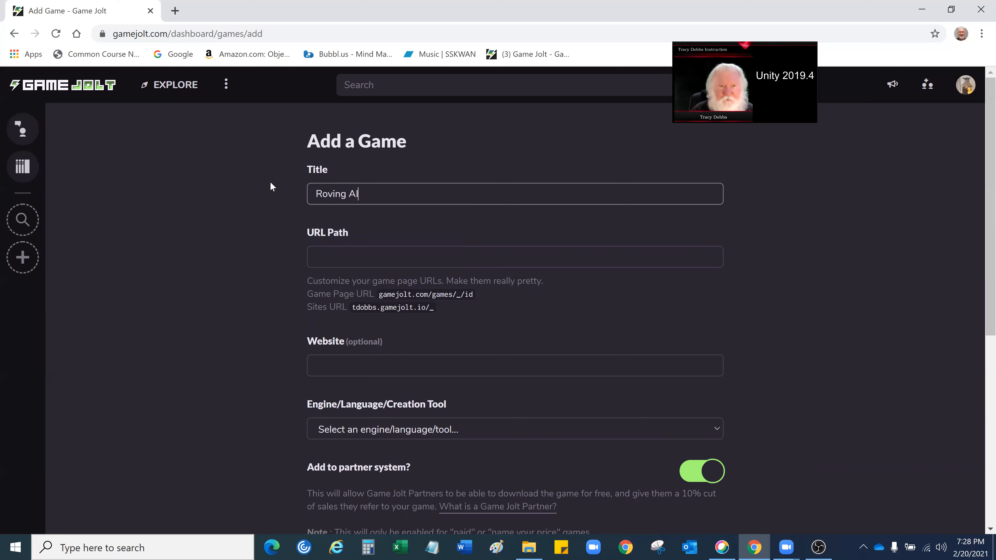
{"action": "type", "text": "s"}
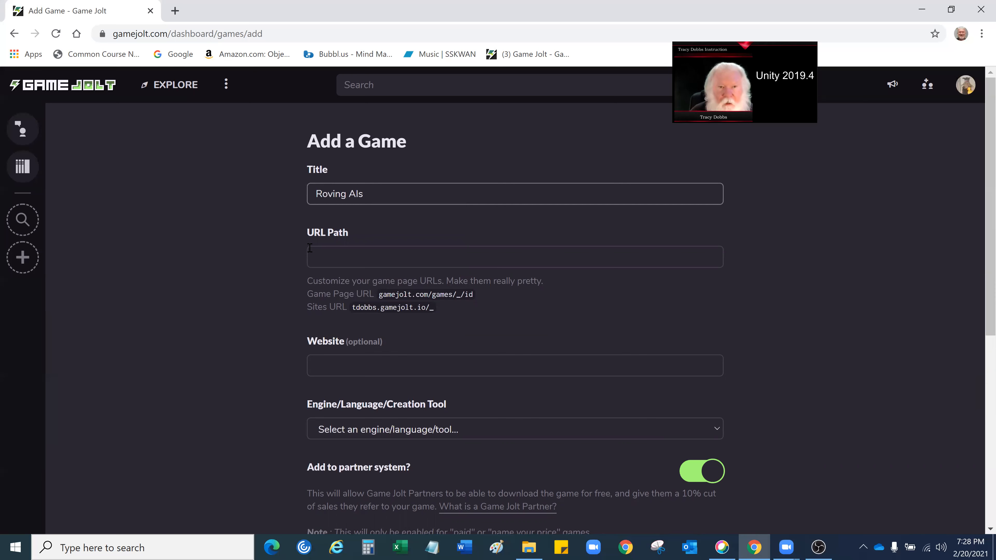
{"action": "left_click", "coordinate": [321, 257]}
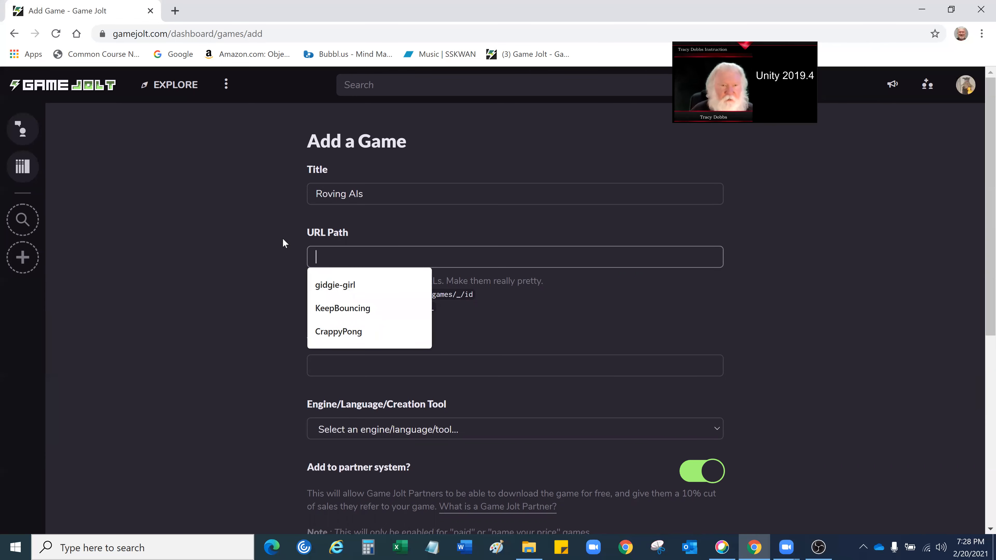
{"action": "type", "text": "Ro"}
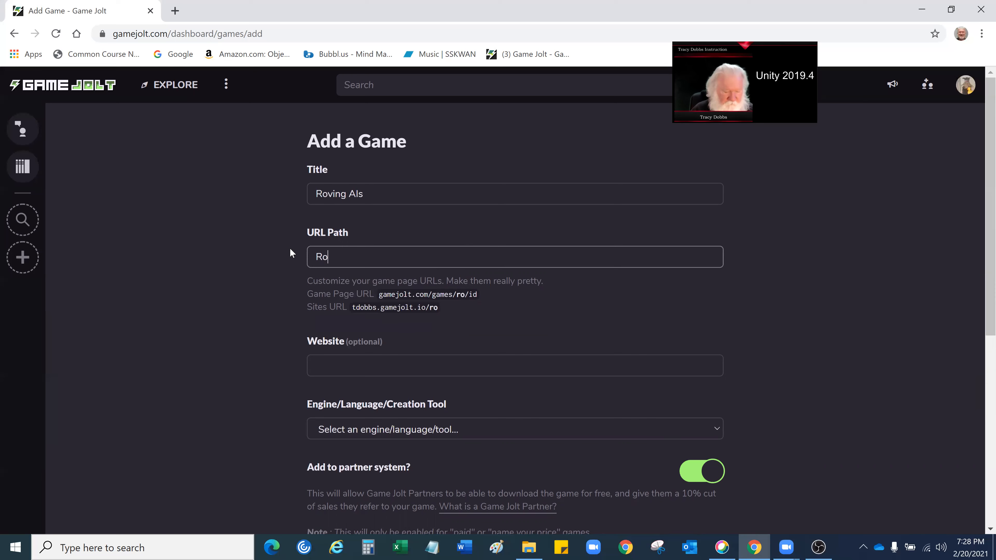
{"action": "type", "text": "vingAIs"}
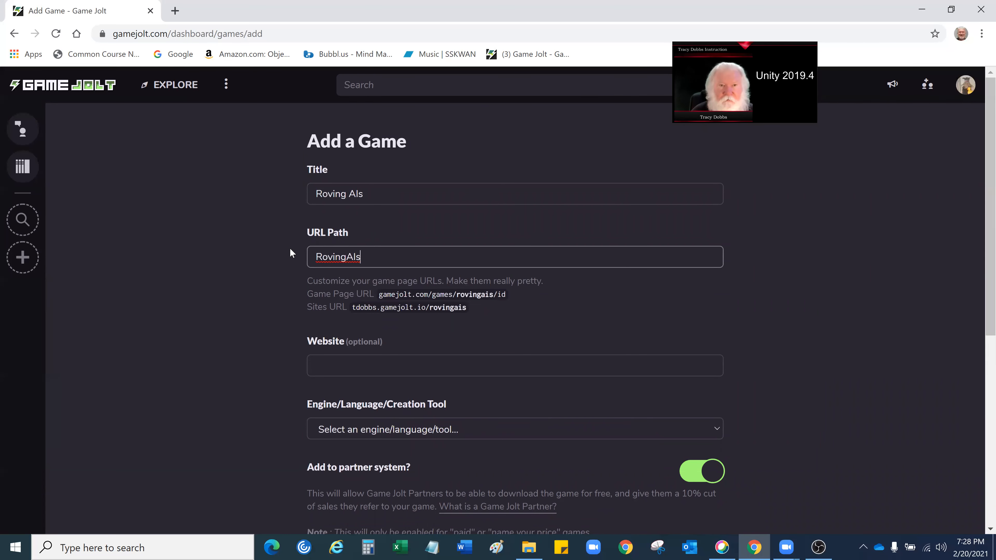
- Leave the website blank, choose Unity as the creation tool, and save the details to continue to the description
{"action": "left_click", "coordinate": [338, 365]}
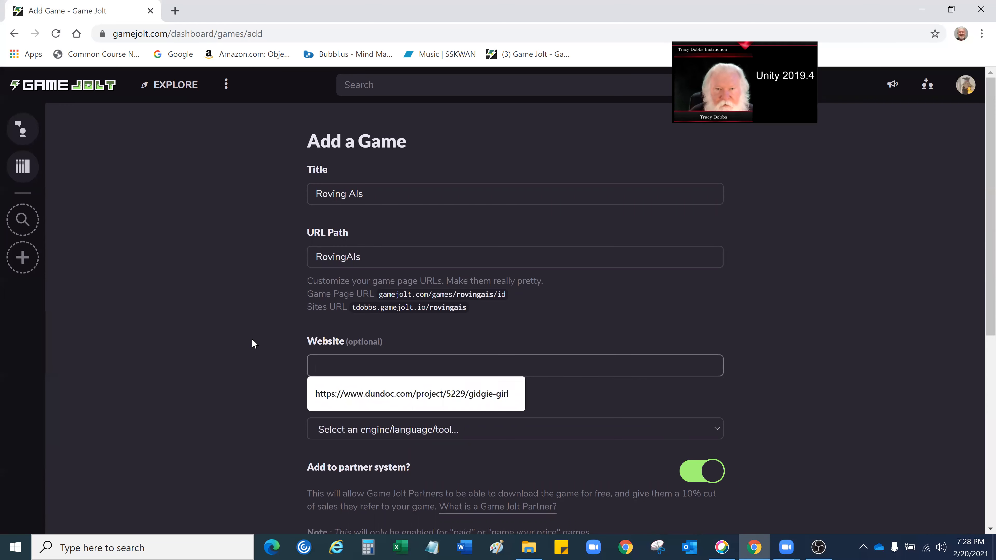
{"action": "scroll", "coordinate": [252, 338], "scroll_direction": "down", "scroll_amount": 5}
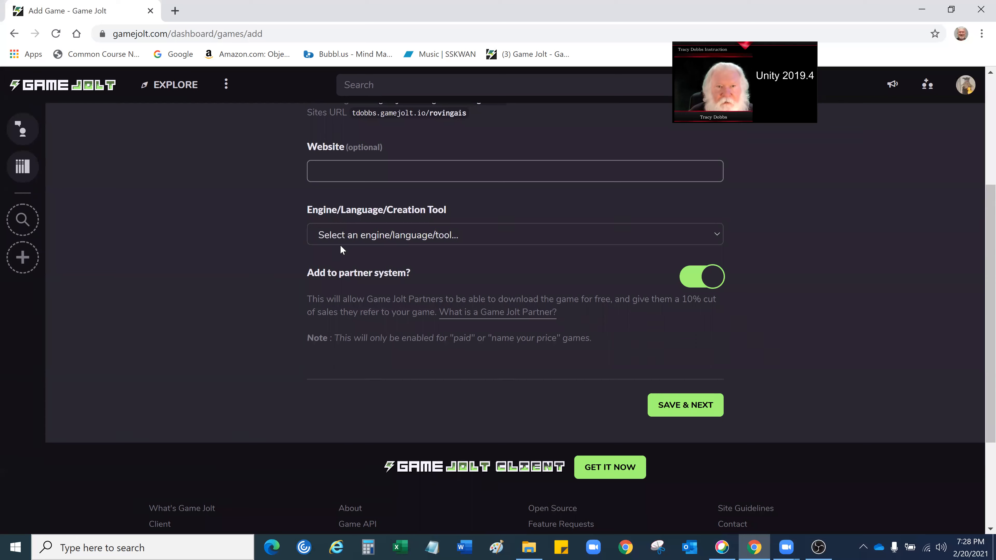
{"action": "left_click", "coordinate": [719, 239]}
{"action": "scroll", "coordinate": [472, 358], "scroll_direction": "down", "scroll_amount": 5}
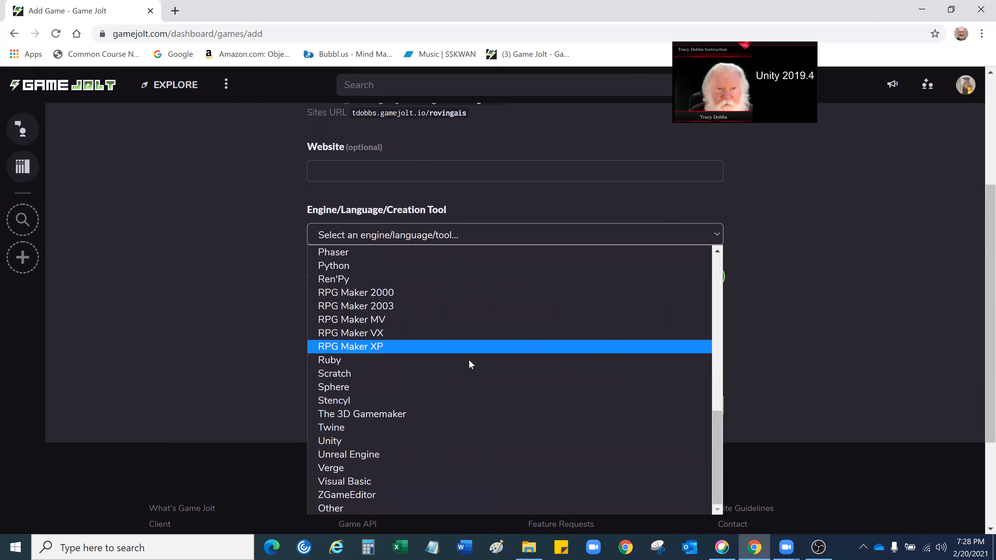
{"action": "left_click", "coordinate": [330, 441]}
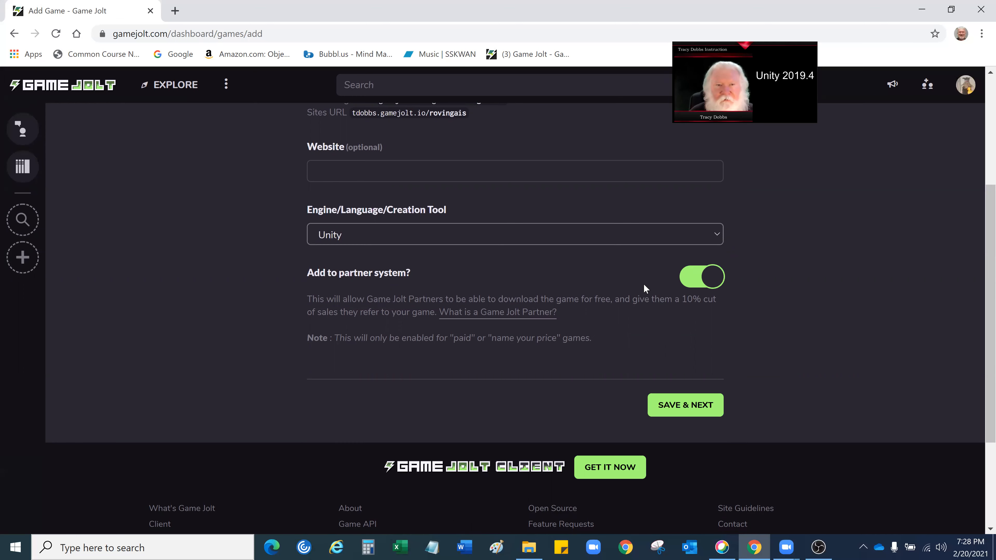
{"action": "left_click", "coordinate": [676, 412]}
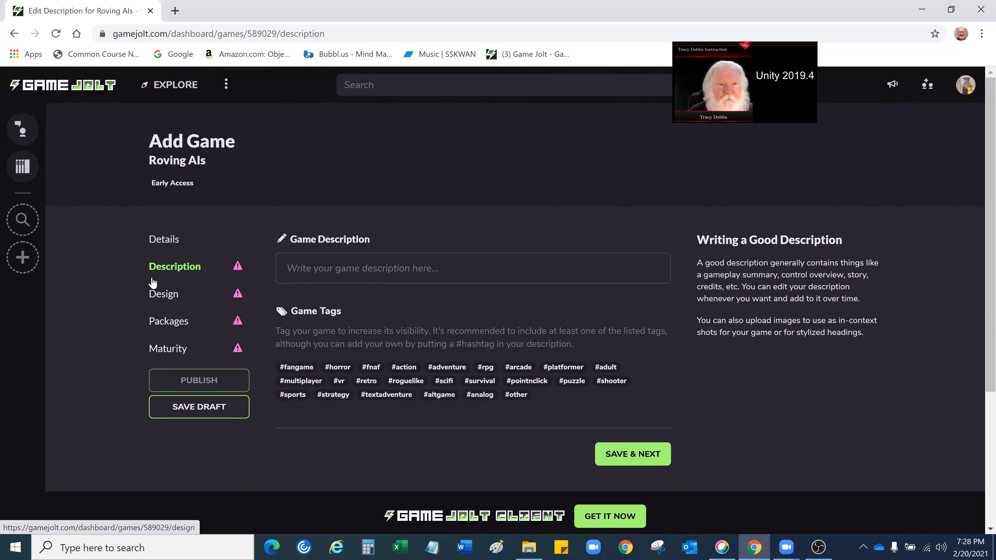
- Enter the game description "This is just an example of AIs moving on their own." without any tags and save it to continue to the design
{"action": "left_click", "coordinate": [318, 268]}
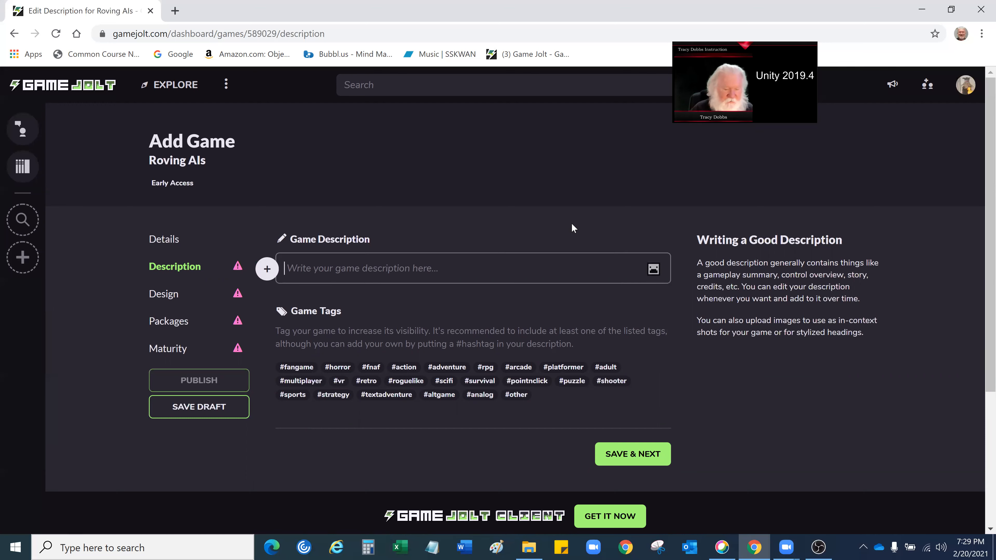
{"action": "type", "text": "This is just an example of"}
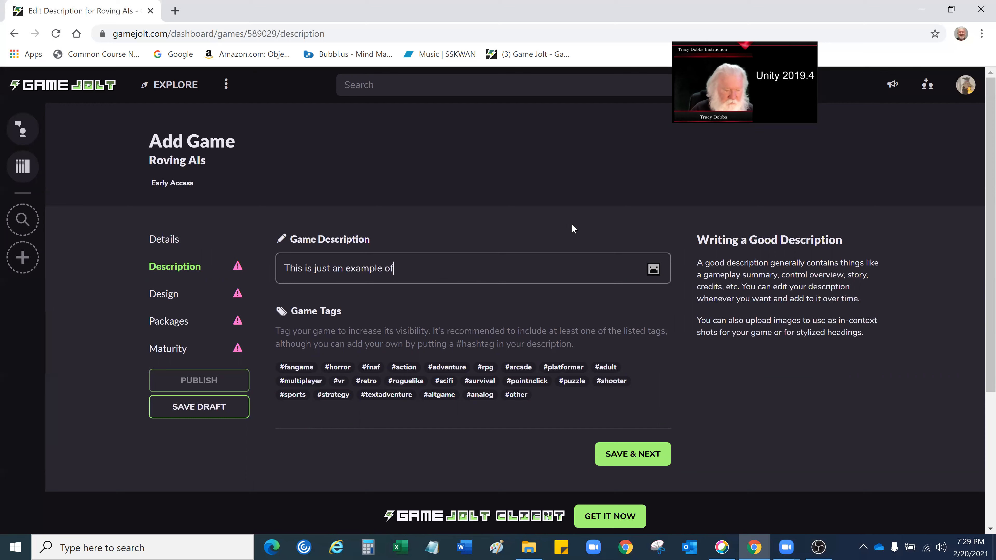
{"action": "type", "text": " AI"}
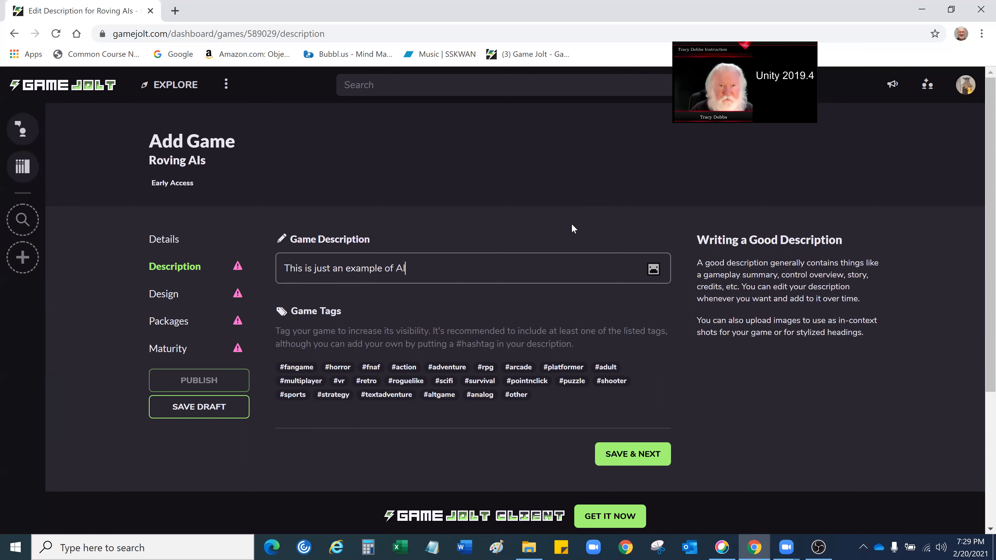
{"action": "type", "text": "s movi"}
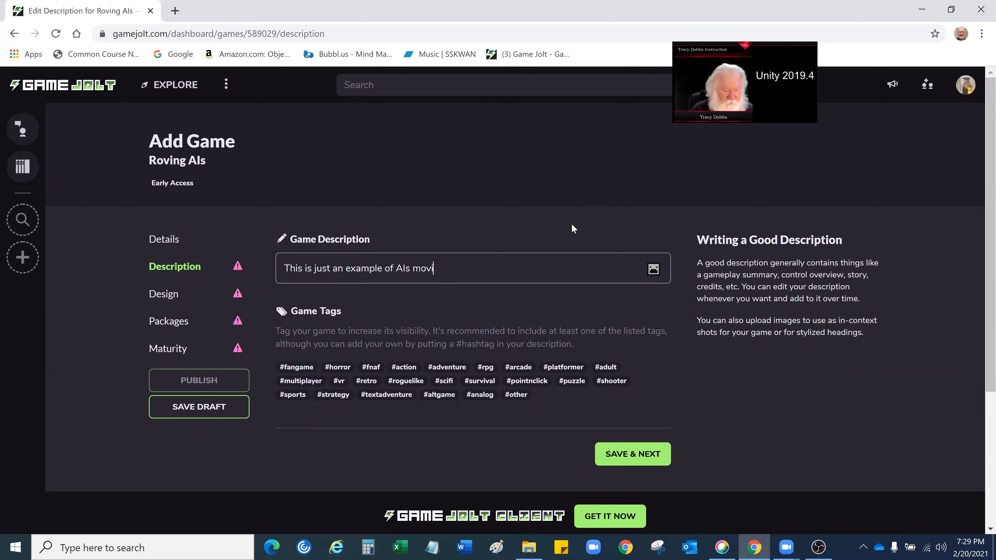
{"action": "type", "text": "ng on their o"}
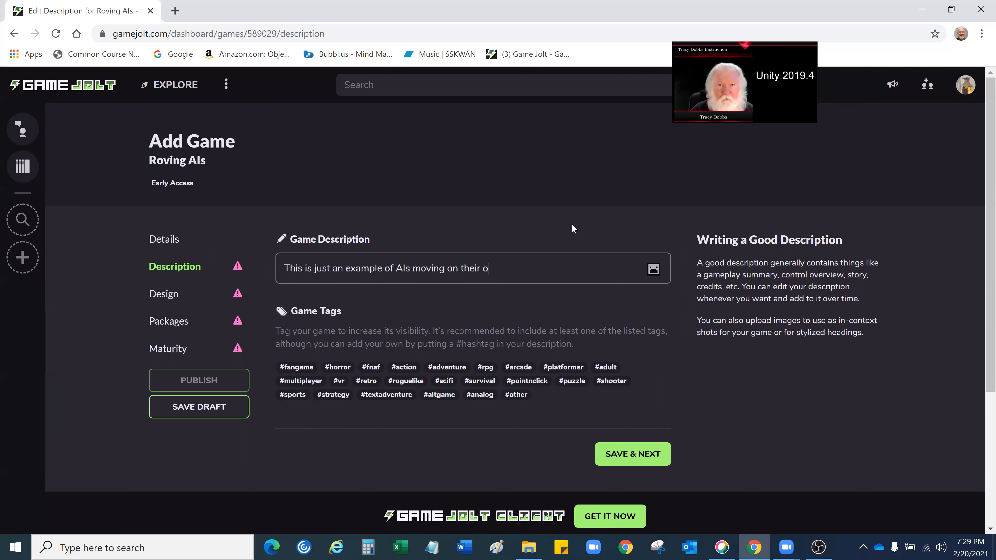
{"action": "type", "text": "wn."}
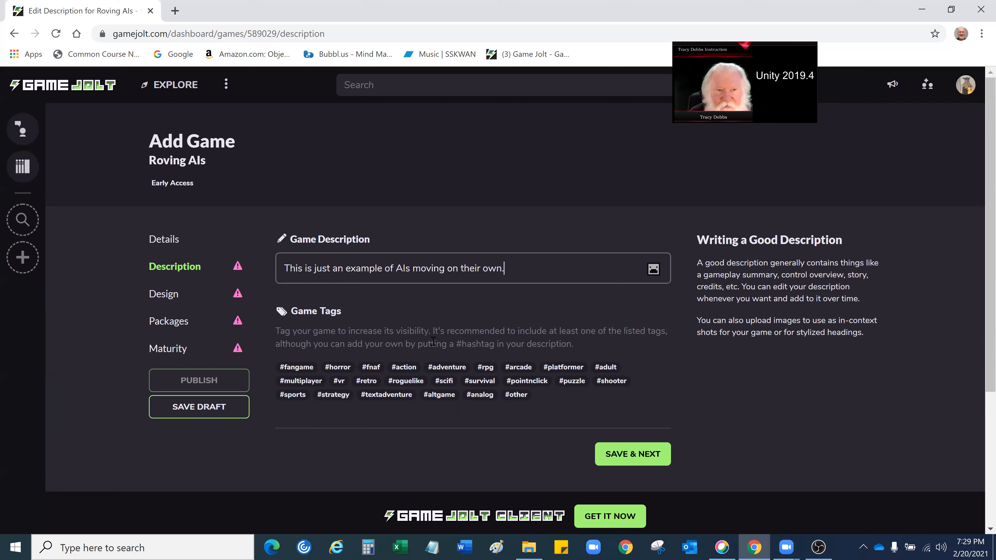
{"action": "scroll", "coordinate": [724, 380], "scroll_direction": "down", "scroll_amount": 4}
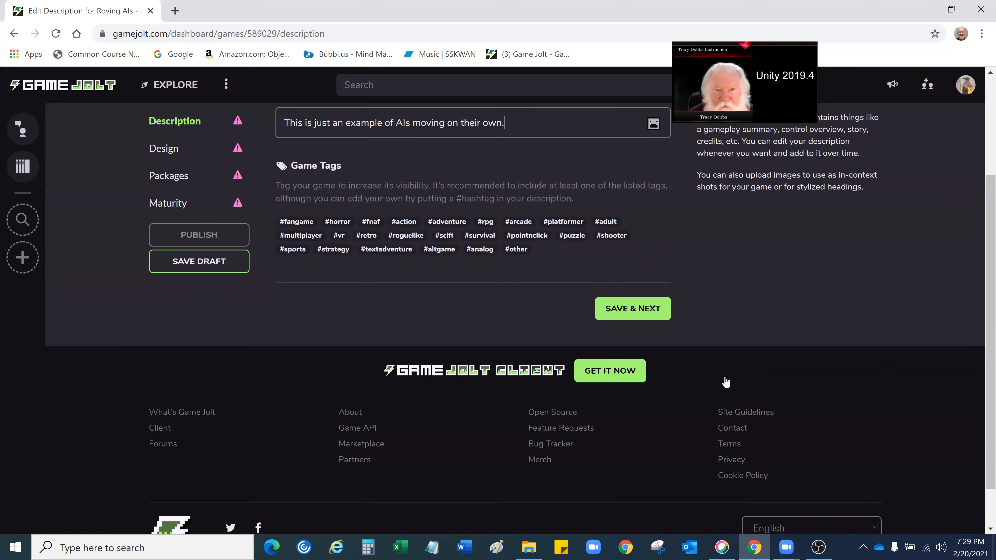
{"action": "scroll", "coordinate": [722, 375], "scroll_direction": "up", "scroll_amount": 4}
{"action": "scroll", "coordinate": [713, 373], "scroll_direction": "down", "scroll_amount": 1}
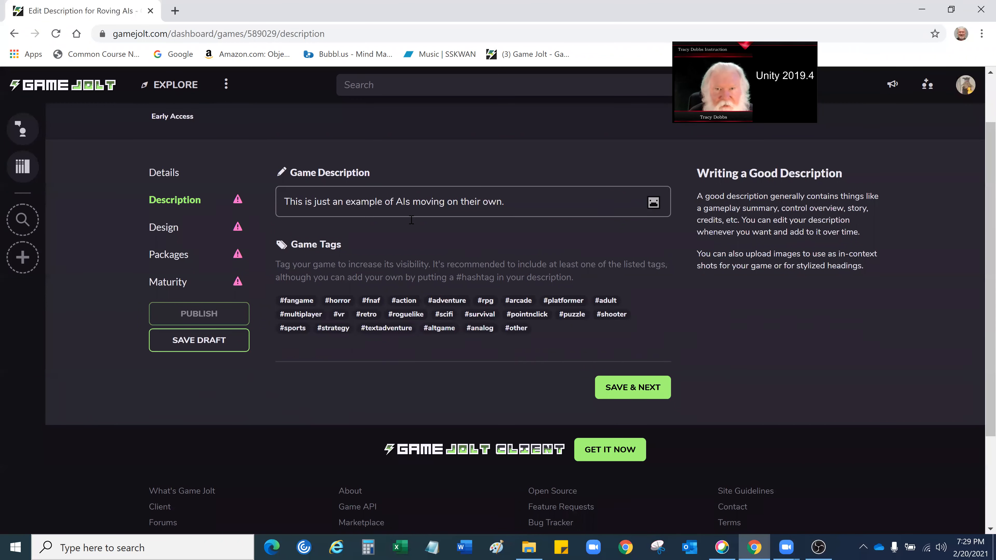
{"action": "left_click", "coordinate": [632, 388]}
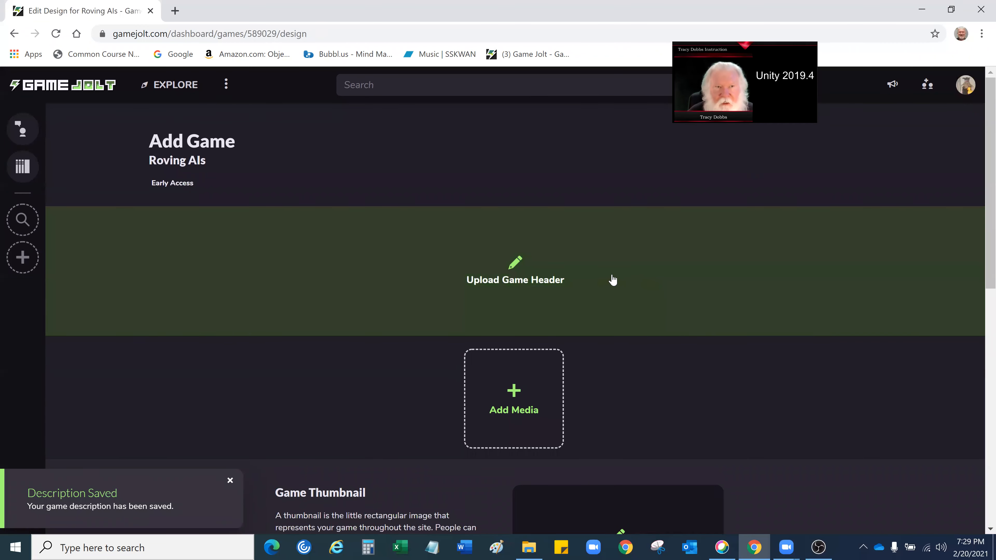
- Upload Icon.png from the RovingAIs folder under UnityProjects in the C: drive's user folder as the game thumbnail
{"action": "scroll", "coordinate": [345, 302], "scroll_direction": "down", "scroll_amount": 5}
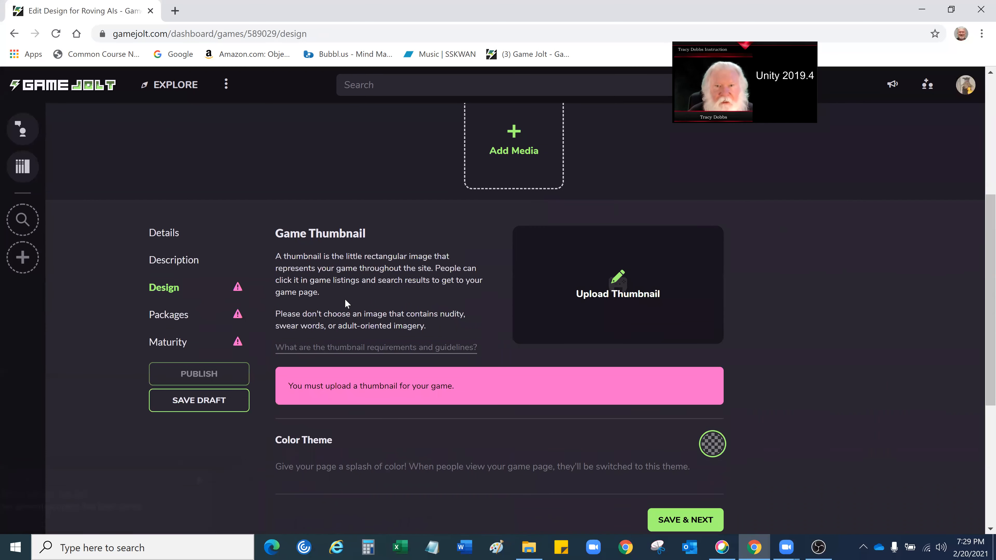
{"action": "scroll", "coordinate": [346, 303], "scroll_direction": "up", "scroll_amount": 2}
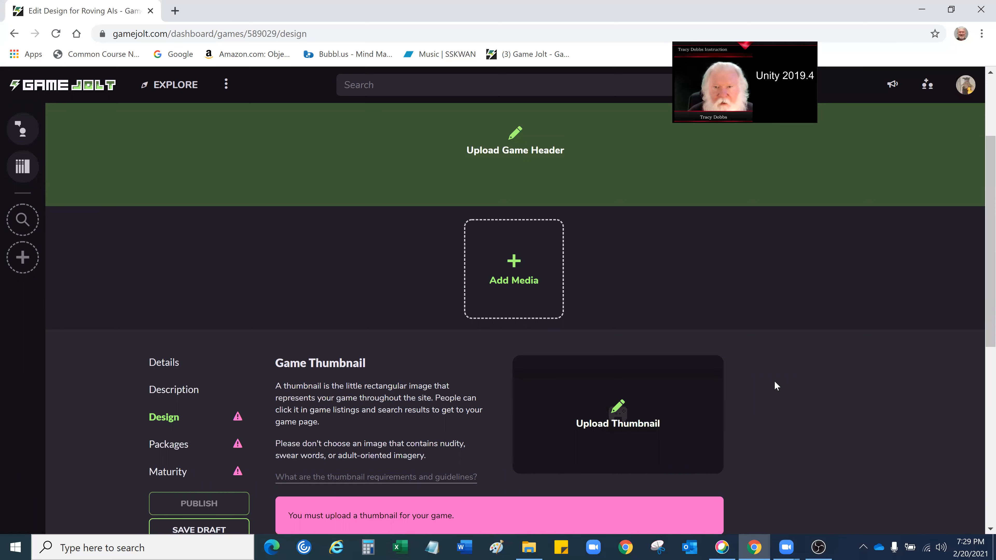
{"action": "scroll", "coordinate": [780, 377], "scroll_direction": "down", "scroll_amount": 1}
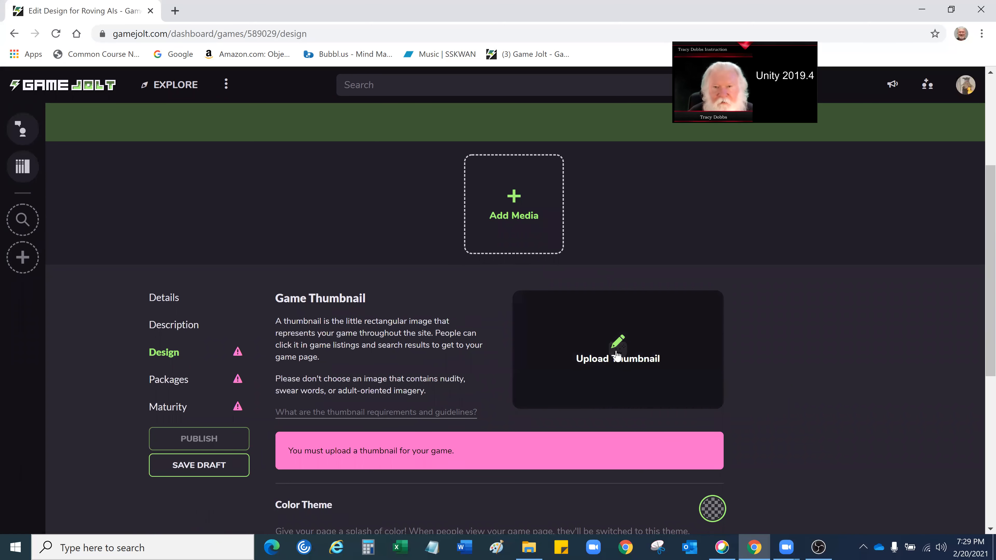
{"action": "left_click", "coordinate": [603, 360]}
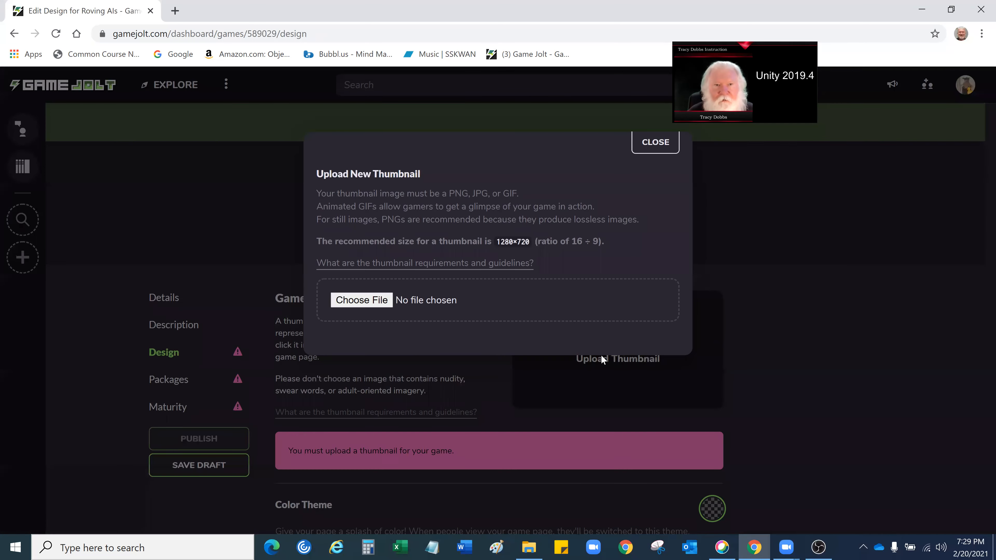
{"action": "left_click", "coordinate": [360, 306]}
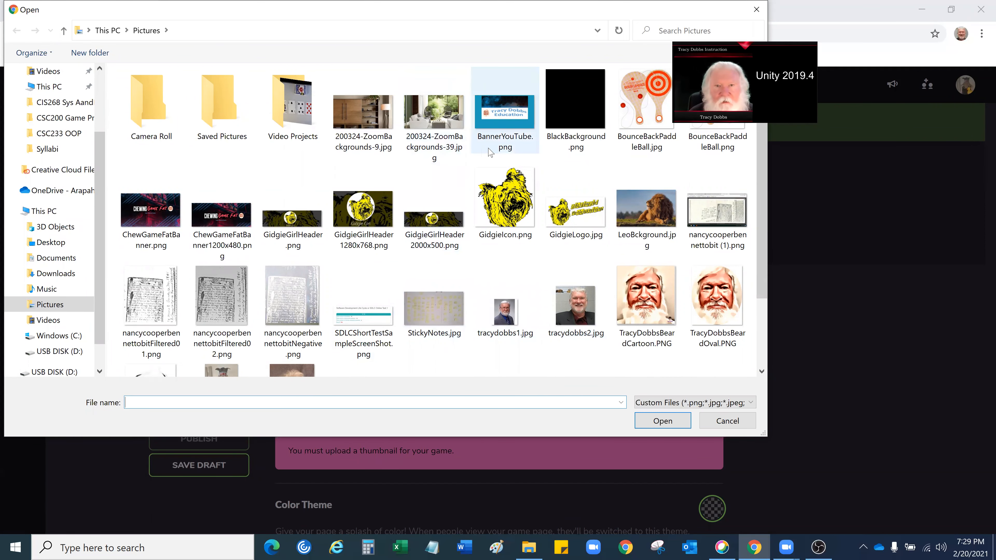
{"action": "scroll", "coordinate": [463, 202], "scroll_direction": "down", "scroll_amount": 3}
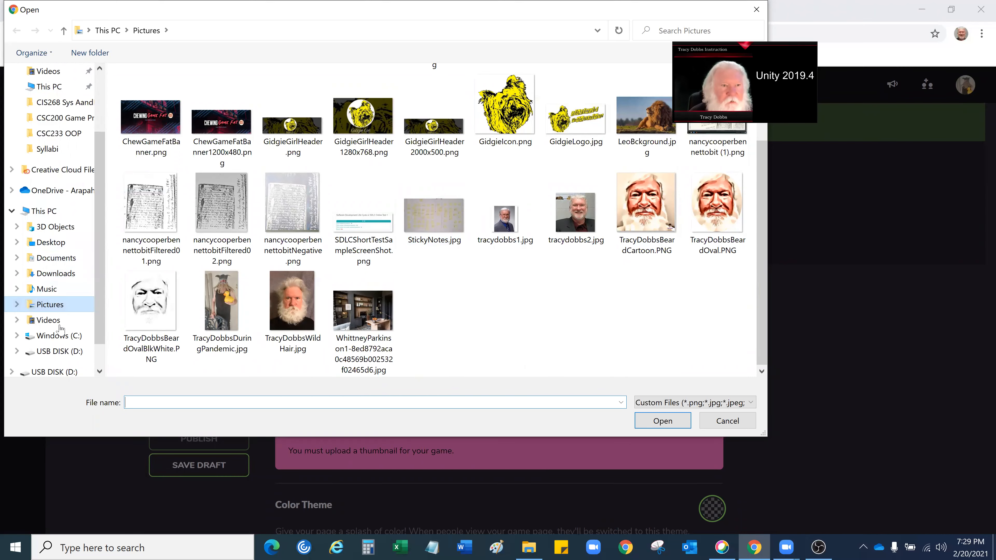
{"action": "left_click", "coordinate": [56, 336]}
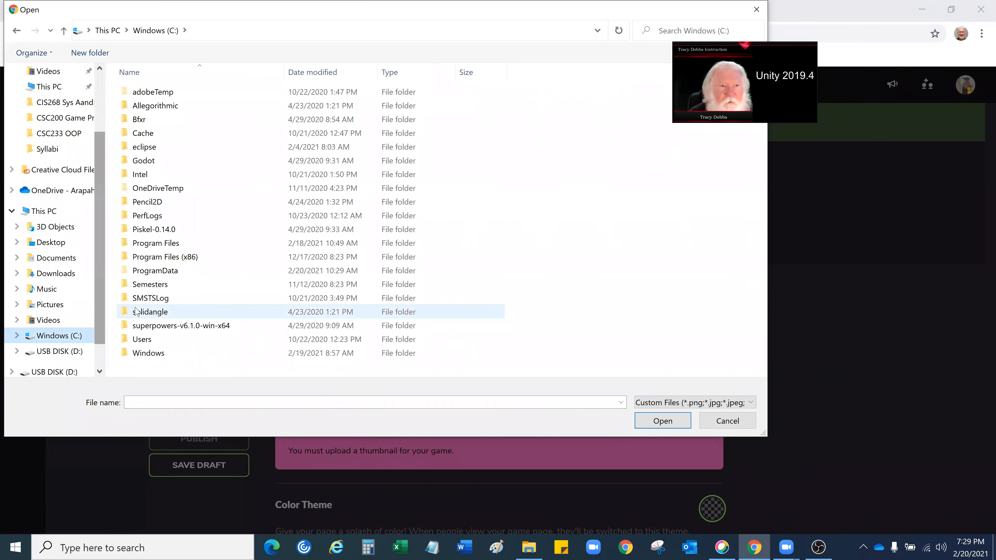
{"action": "double_click", "coordinate": [141, 340]}
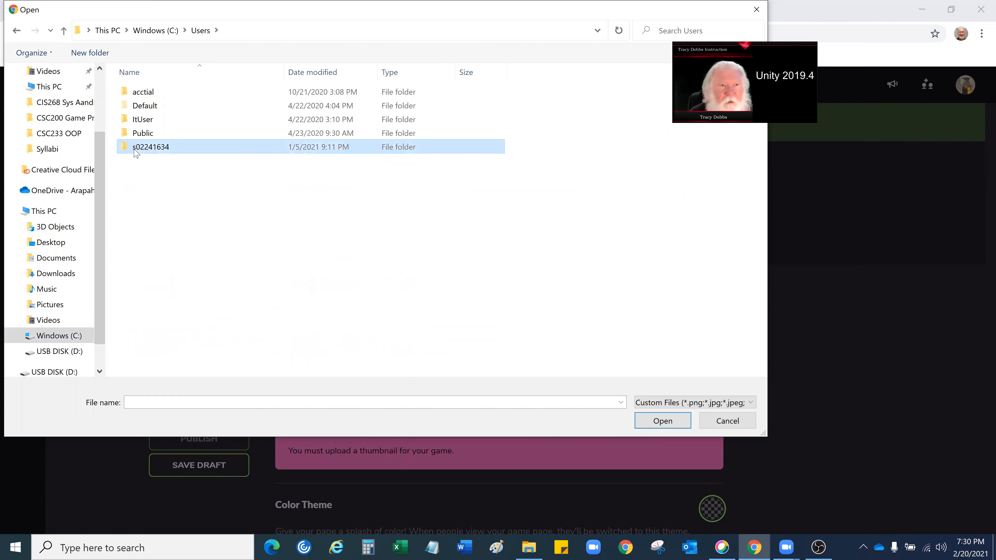
{"action": "double_click", "coordinate": [134, 149]}
{"action": "scroll", "coordinate": [135, 271], "scroll_direction": "down", "scroll_amount": 2}
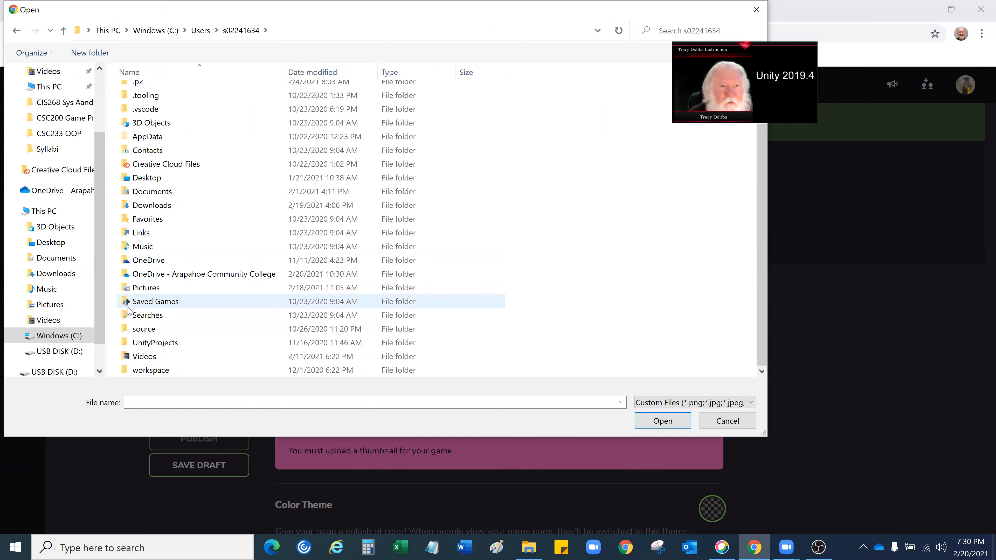
{"action": "double_click", "coordinate": [132, 343]}
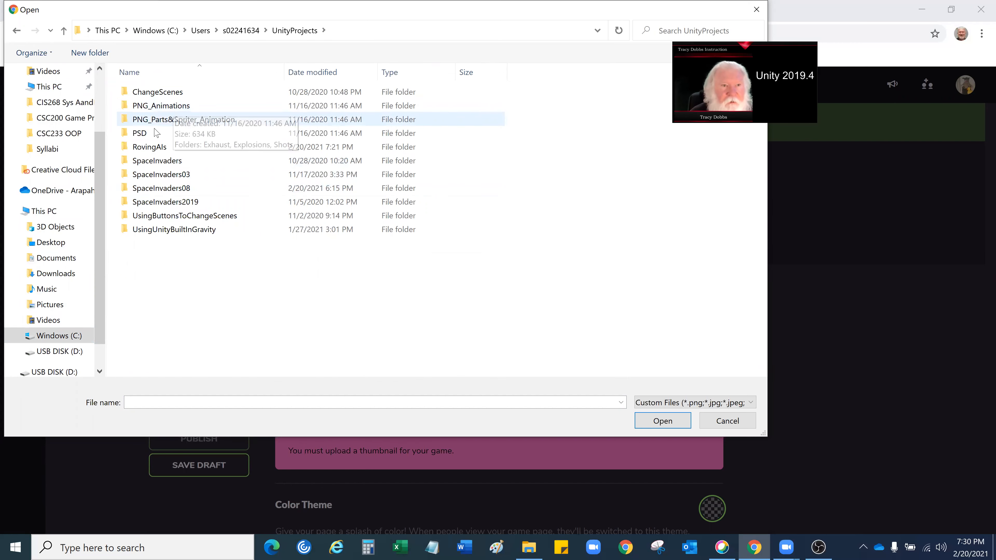
{"action": "double_click", "coordinate": [149, 148]}
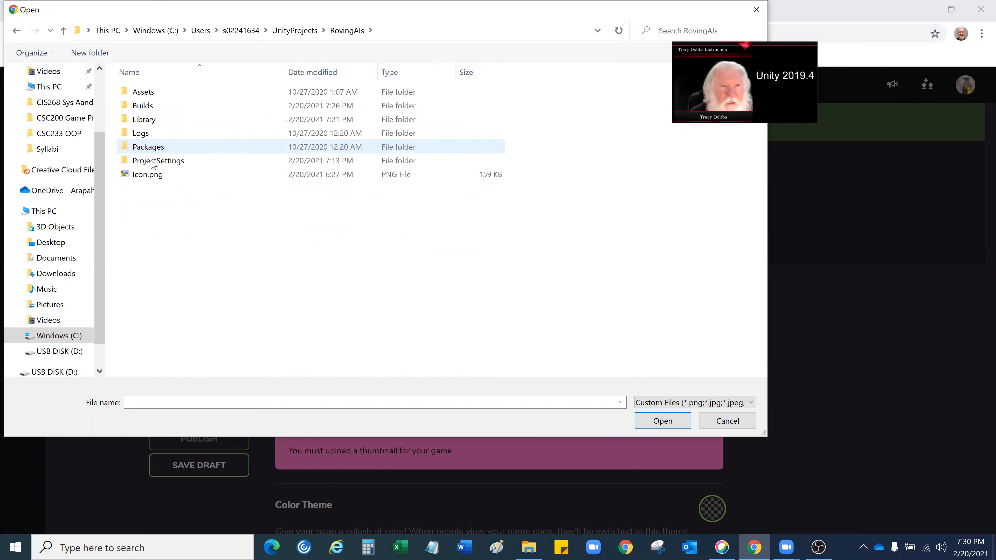
{"action": "double_click", "coordinate": [142, 175]}
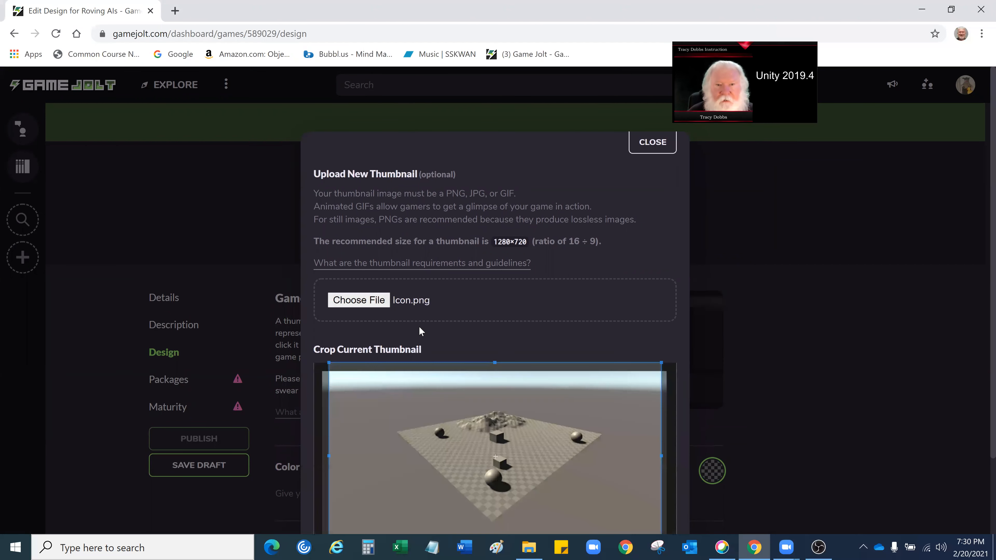
- Save the thumbnail with its default crop, and save the design without a header or colour theme to continue to the packages
{"action": "scroll", "coordinate": [421, 328], "scroll_direction": "down", "scroll_amount": 2}
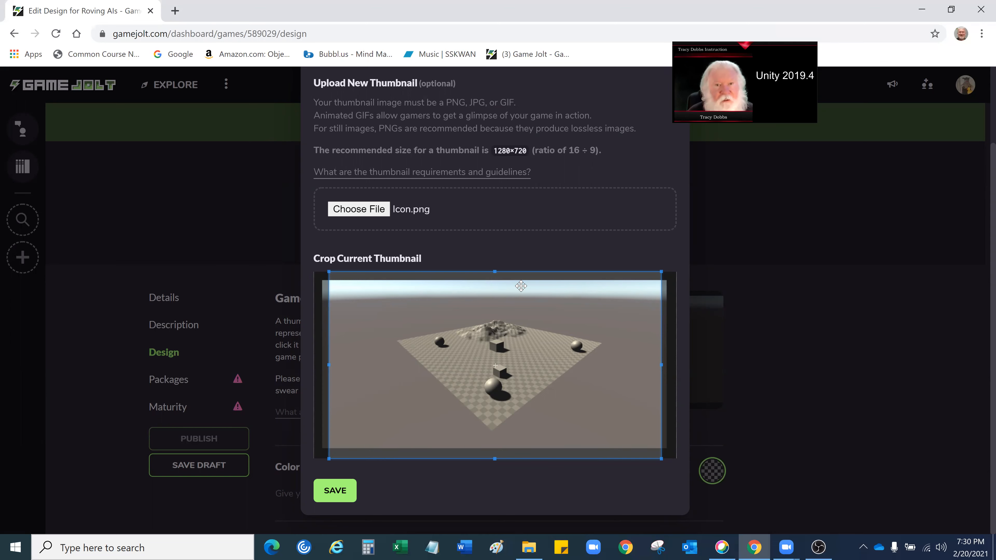
{"action": "left_click", "coordinate": [331, 495]}
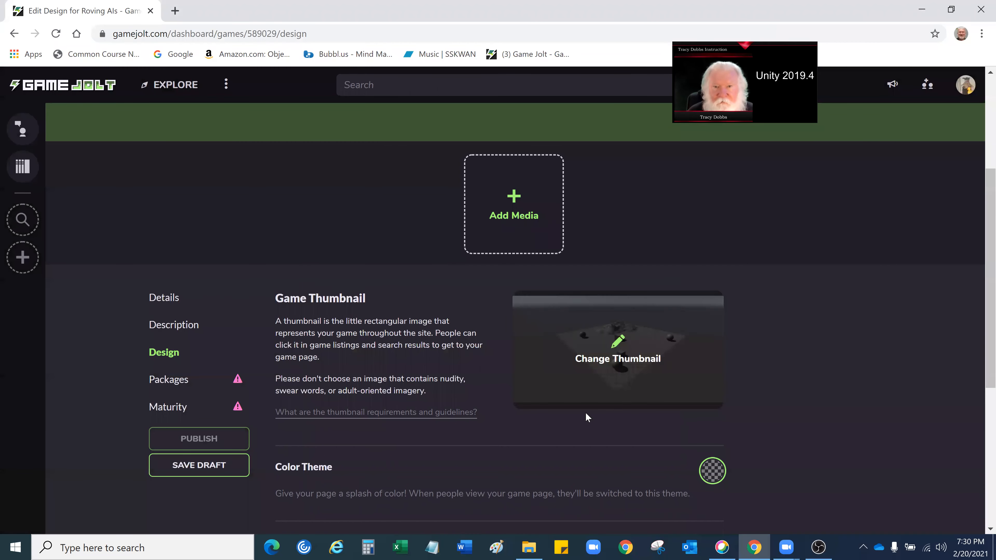
{"action": "scroll", "coordinate": [829, 324], "scroll_direction": "down", "scroll_amount": 1}
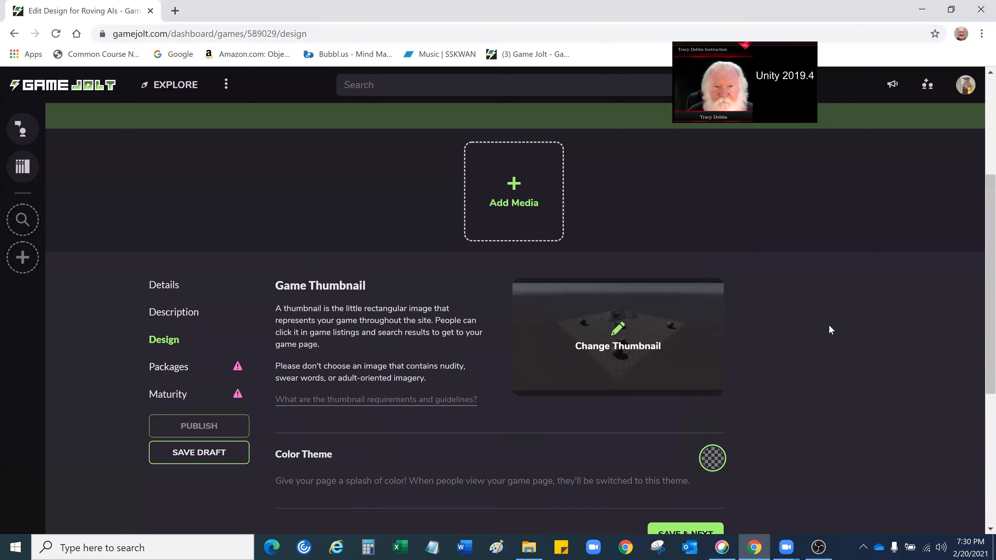
{"action": "scroll", "coordinate": [829, 326], "scroll_direction": "down", "scroll_amount": 5}
{"action": "scroll", "coordinate": [830, 326], "scroll_direction": "up", "scroll_amount": 3}
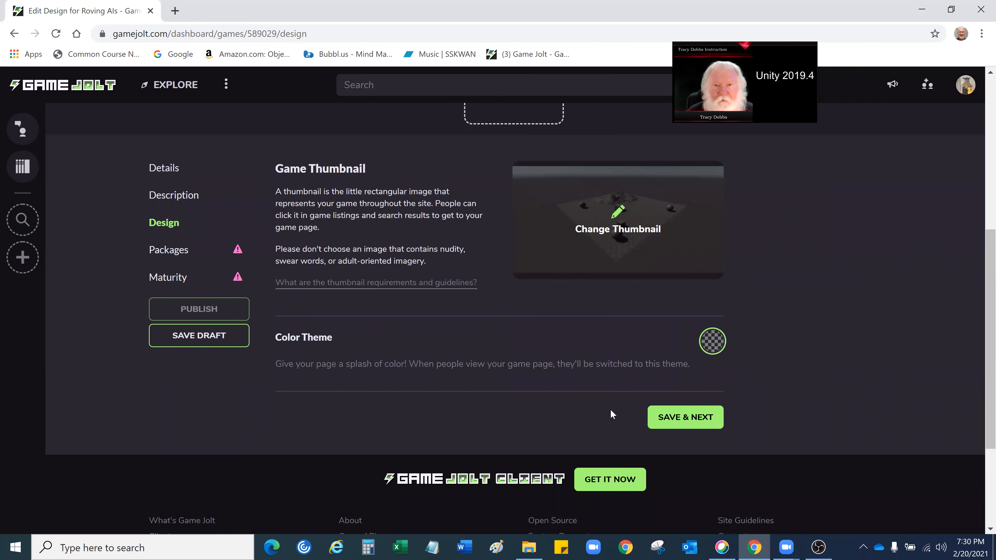
{"action": "left_click", "coordinate": [682, 418]}
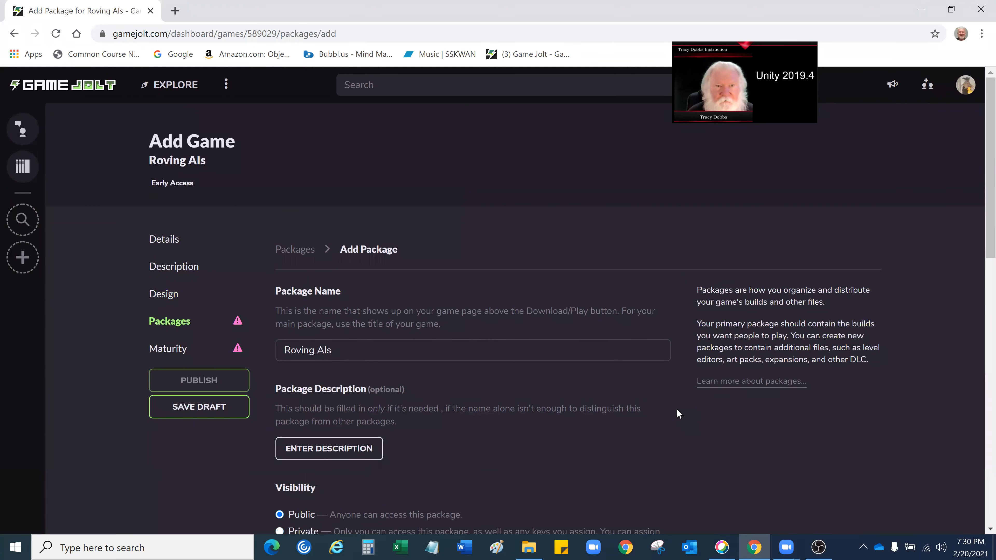
- Add the Roving AIs package without a description, keeping Public visibility, Free pricing and the primary package setting
{"action": "scroll", "coordinate": [553, 275], "scroll_direction": "down", "scroll_amount": 3}
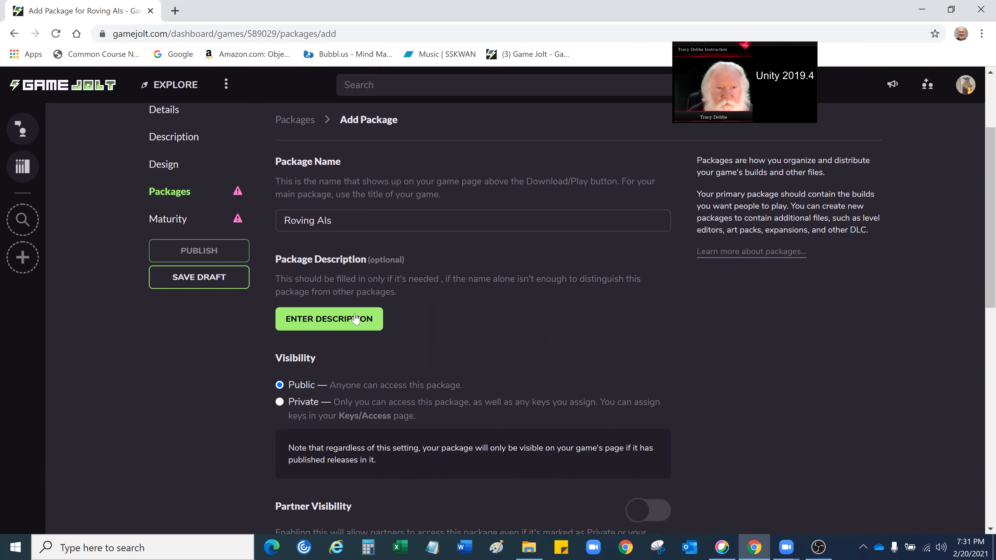
{"action": "scroll", "coordinate": [353, 318], "scroll_direction": "down", "scroll_amount": 3}
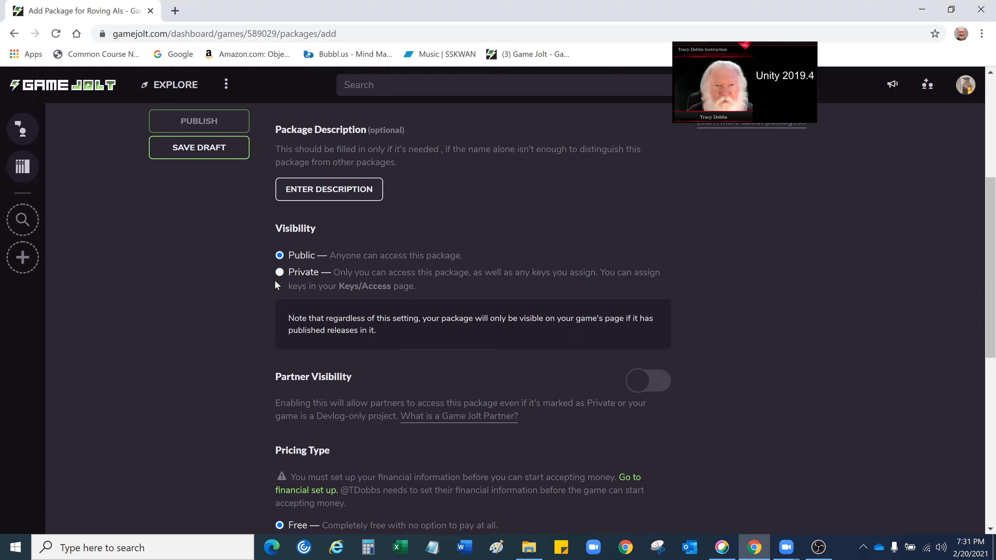
{"action": "scroll", "coordinate": [248, 320], "scroll_direction": "down", "scroll_amount": 5}
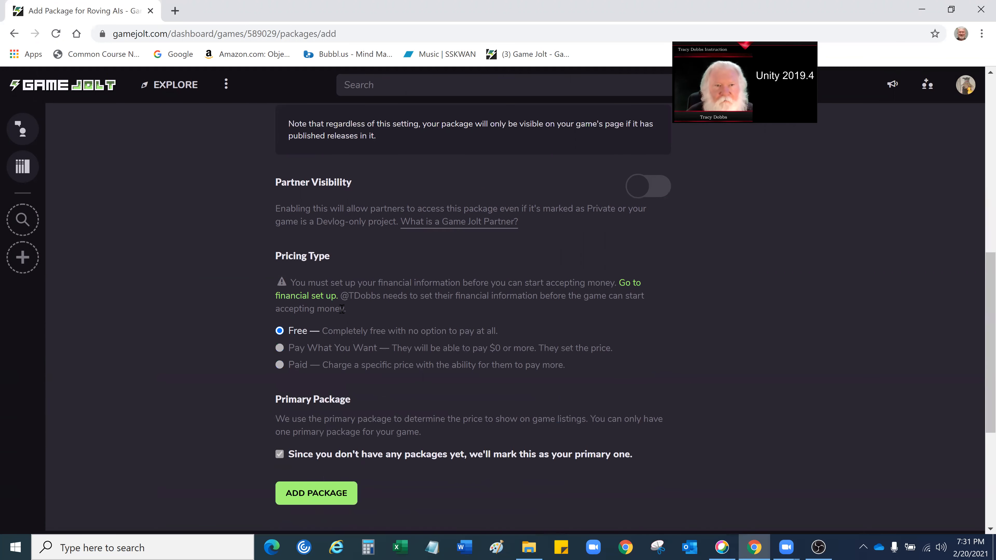
{"action": "scroll", "coordinate": [259, 303], "scroll_direction": "down", "scroll_amount": 3}
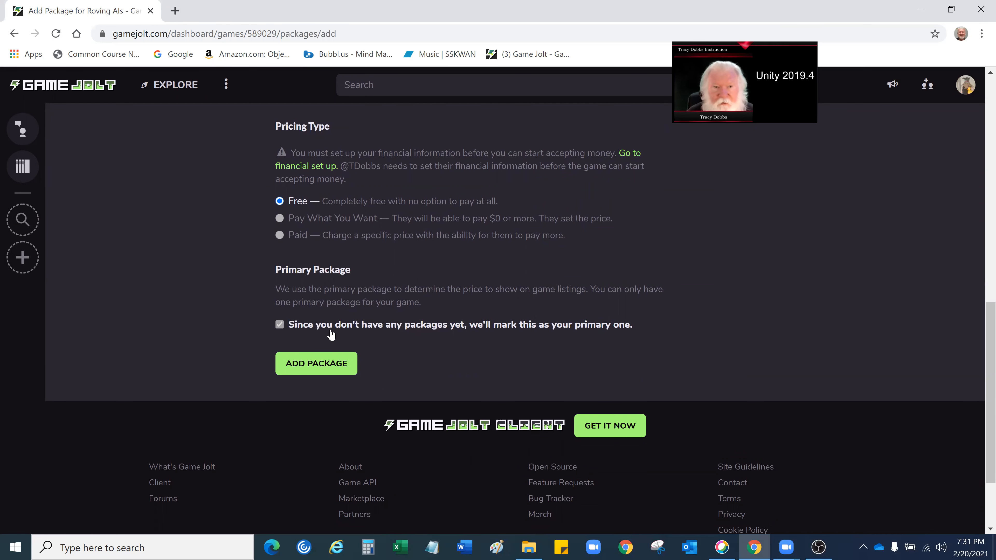
{"action": "left_click", "coordinate": [322, 369]}
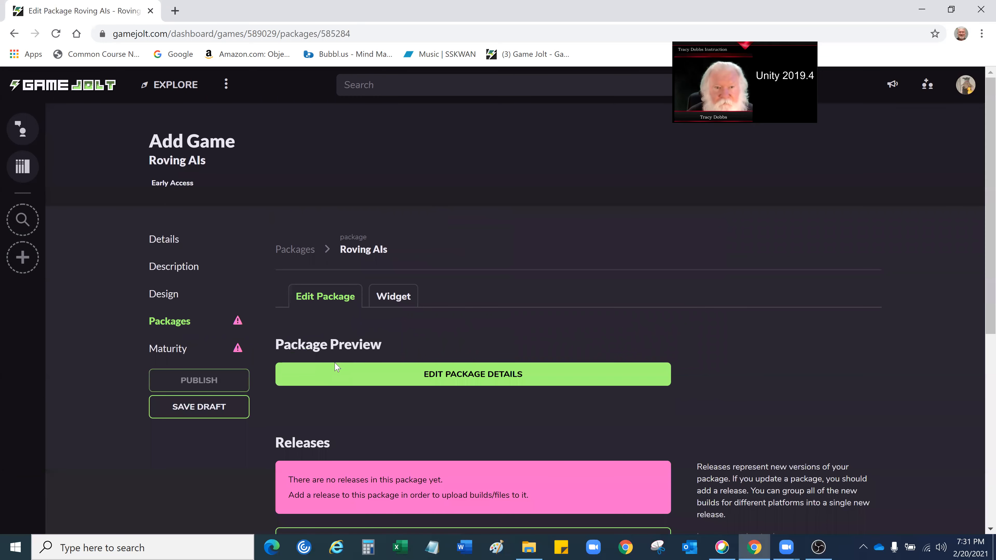
- Create a new release in the Roving AIs package
{"action": "scroll", "coordinate": [775, 270], "scroll_direction": "down", "scroll_amount": 3}
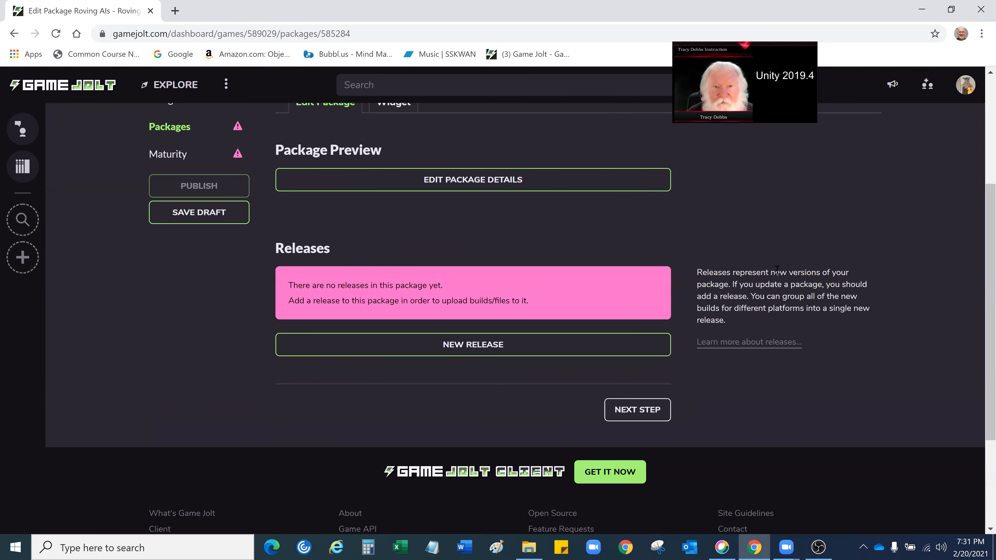
{"action": "scroll", "coordinate": [602, 289], "scroll_direction": "up", "scroll_amount": 1}
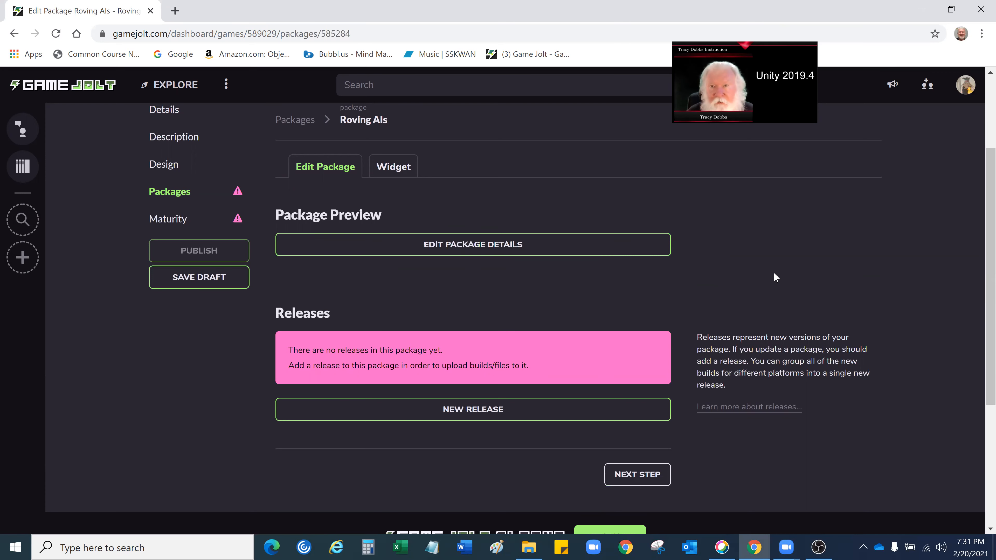
{"action": "scroll", "coordinate": [774, 277], "scroll_direction": "down", "scroll_amount": 1}
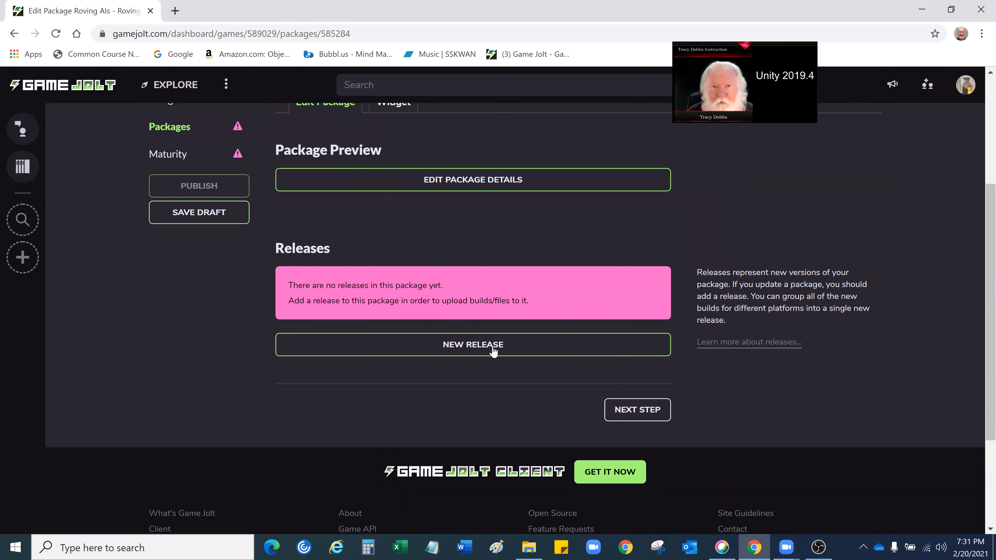
{"action": "left_click", "coordinate": [474, 354]}
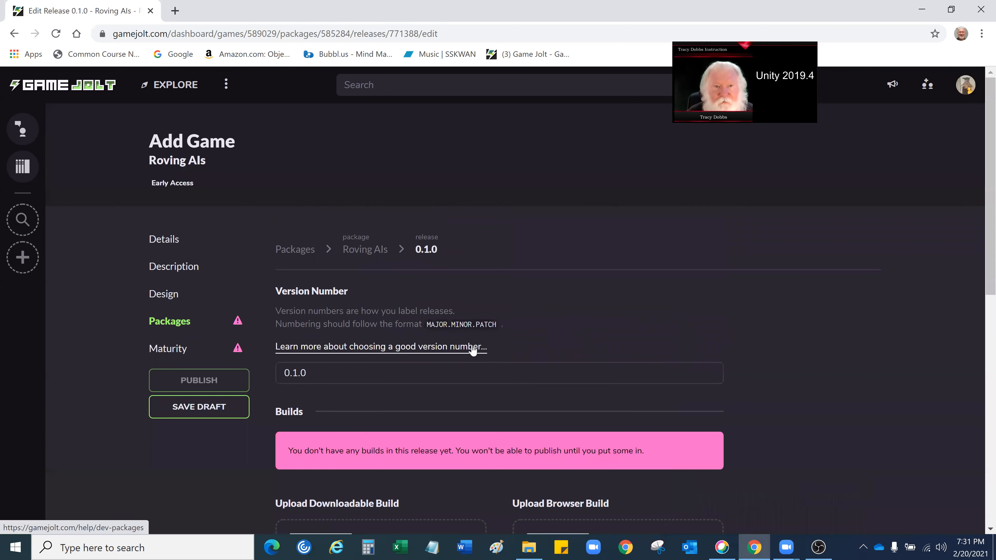
- Upload RovingAIs.zip from the project's Builds folder as the browser build of release 0.1.0
{"action": "scroll", "coordinate": [622, 287], "scroll_direction": "down", "scroll_amount": 2}
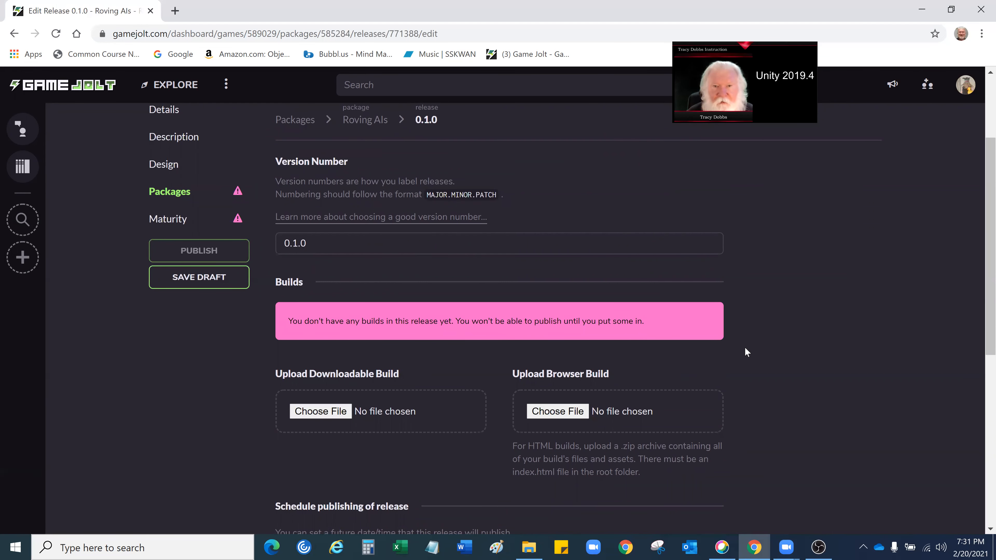
{"action": "scroll", "coordinate": [741, 347], "scroll_direction": "down", "scroll_amount": 2}
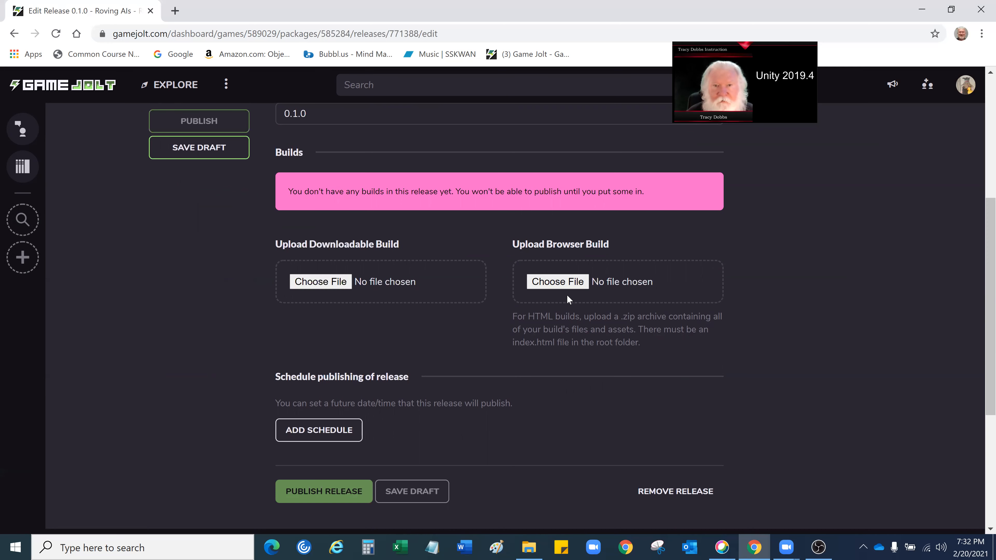
{"action": "left_click", "coordinate": [557, 282]}
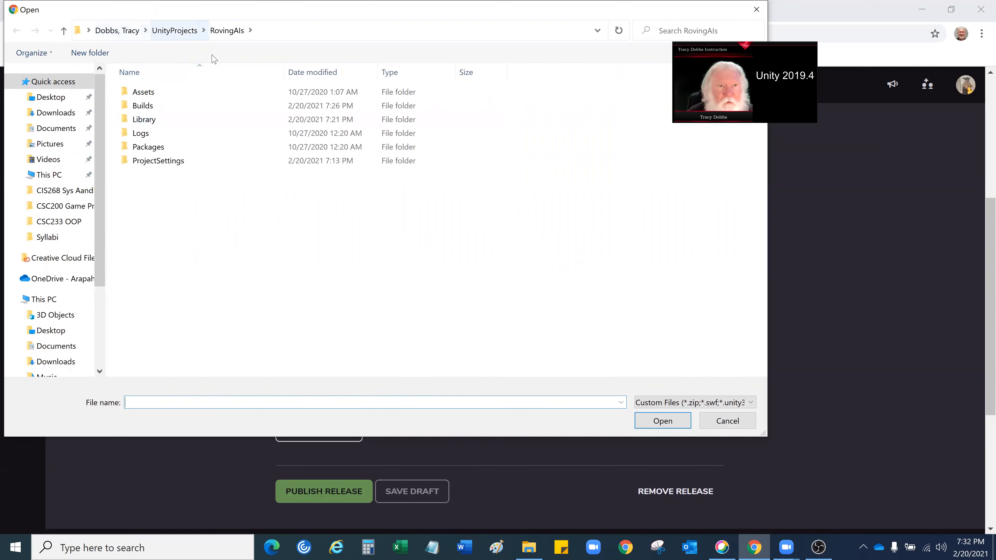
{"action": "double_click", "coordinate": [139, 109]}
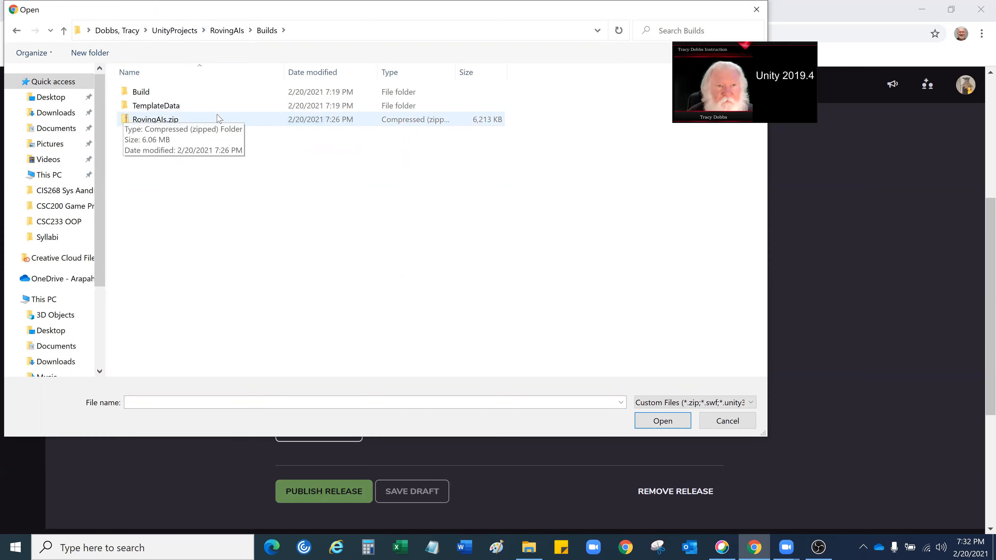
{"action": "double_click", "coordinate": [143, 122]}
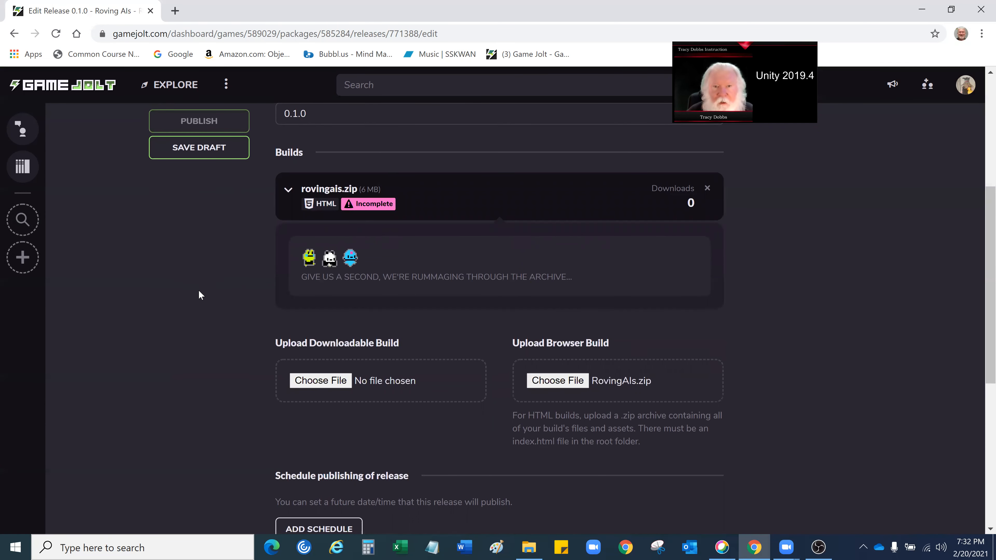
- Set the browser build's display dimensions to 1080 wide by 960 high, keeping HTTPS support on, and save the build
{"action": "scroll", "coordinate": [198, 292], "scroll_direction": "down", "scroll_amount": 3}
{"action": "scroll", "coordinate": [199, 291], "scroll_direction": "up", "scroll_amount": 4}
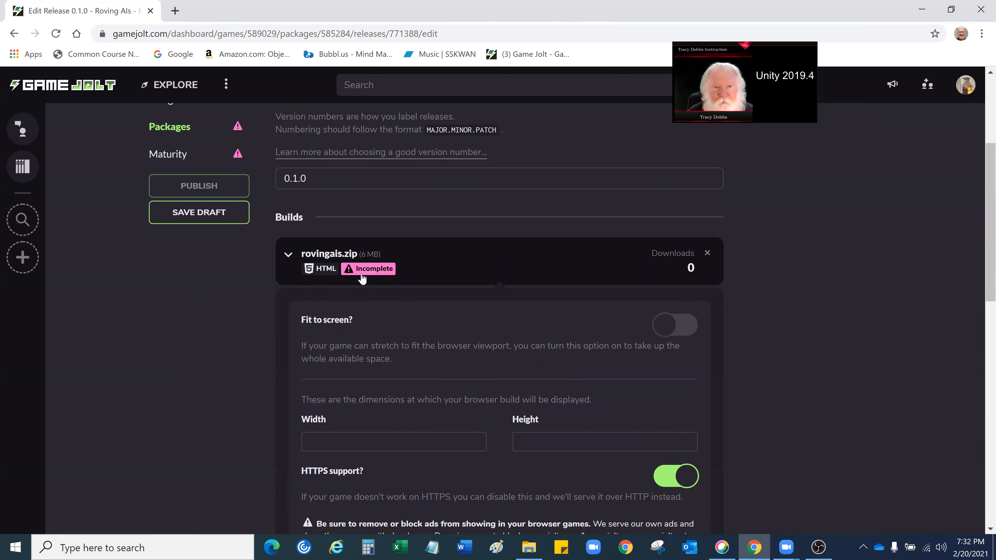
{"action": "scroll", "coordinate": [247, 301], "scroll_direction": "down", "scroll_amount": 2}
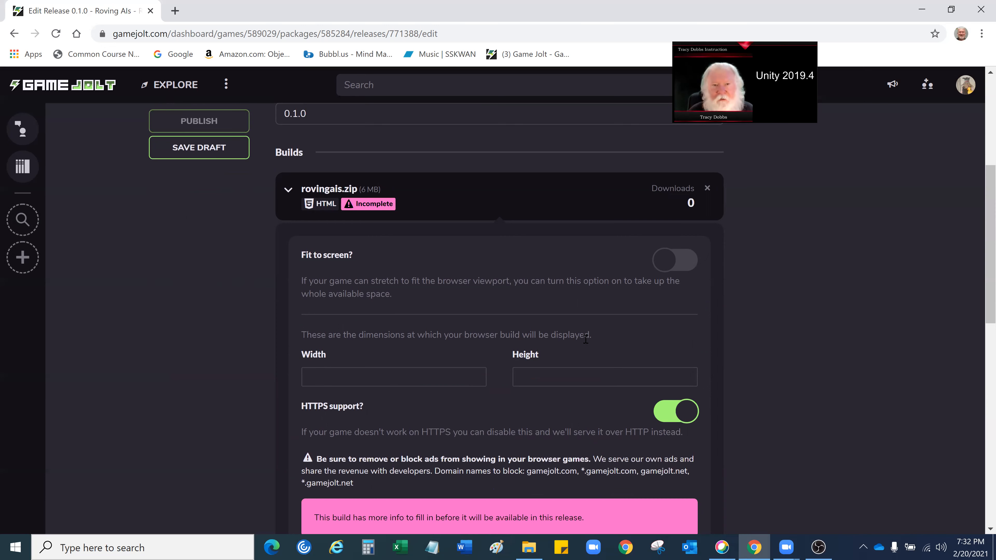
{"action": "left_click", "coordinate": [326, 383]}
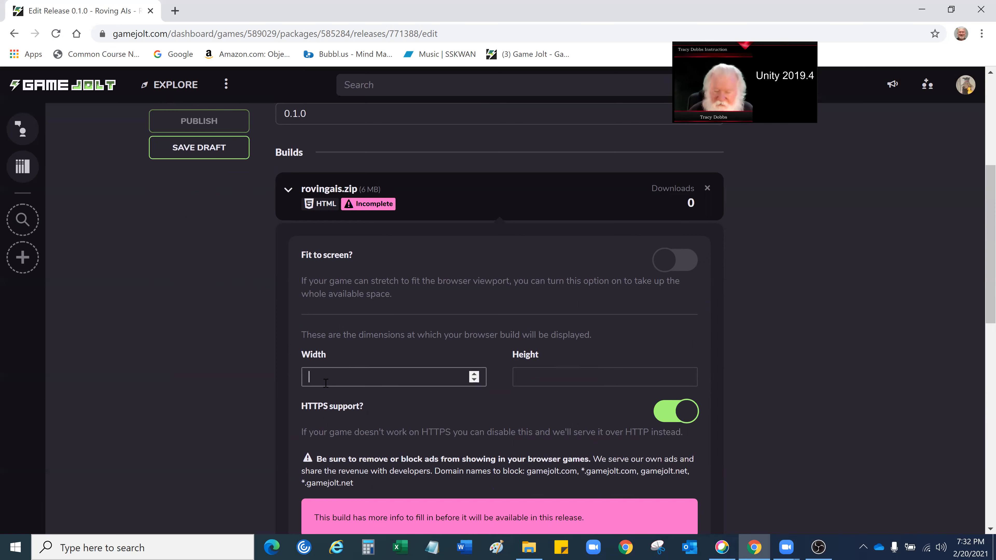
{"action": "type", "text": "108"}
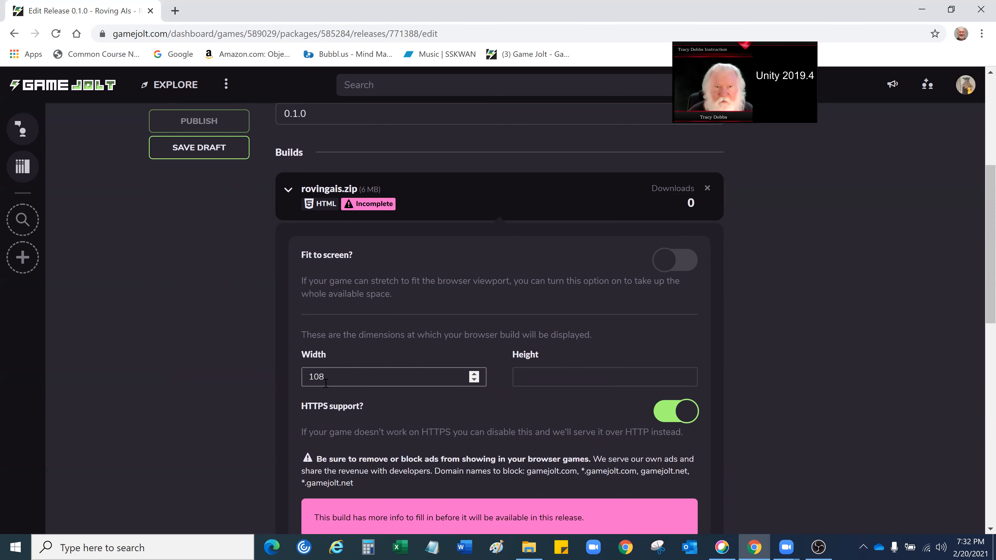
{"action": "type", "text": "0"}
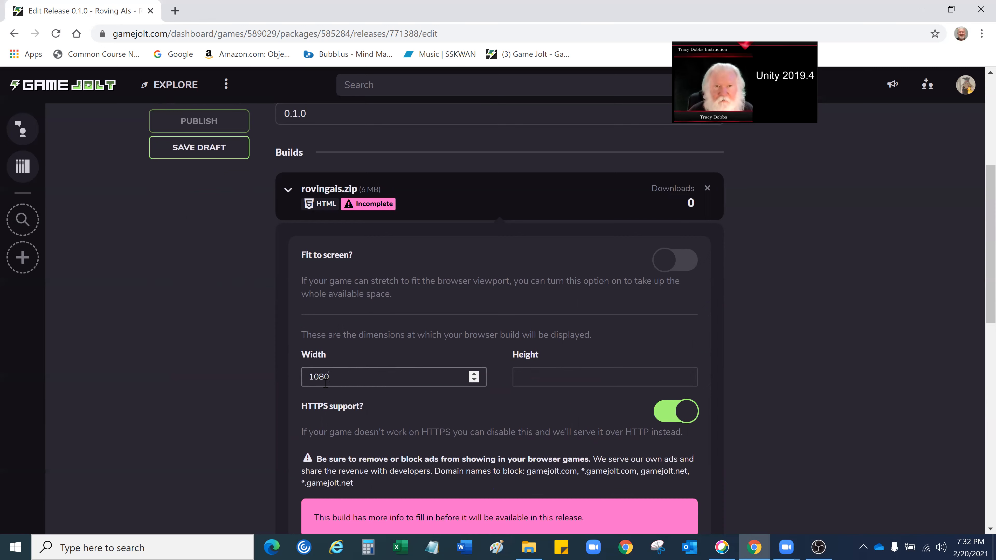
{"action": "left_click", "coordinate": [530, 379]}
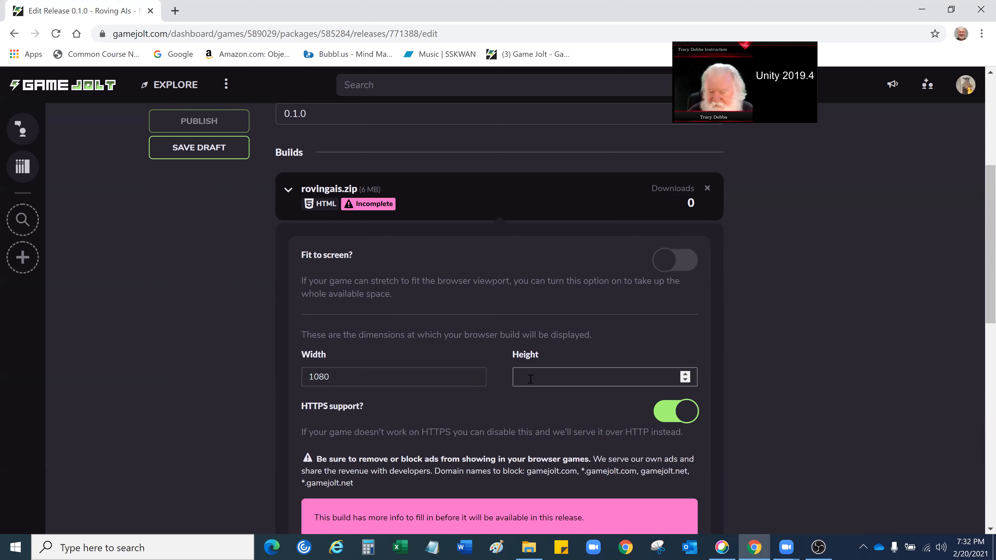
{"action": "type", "text": "960"}
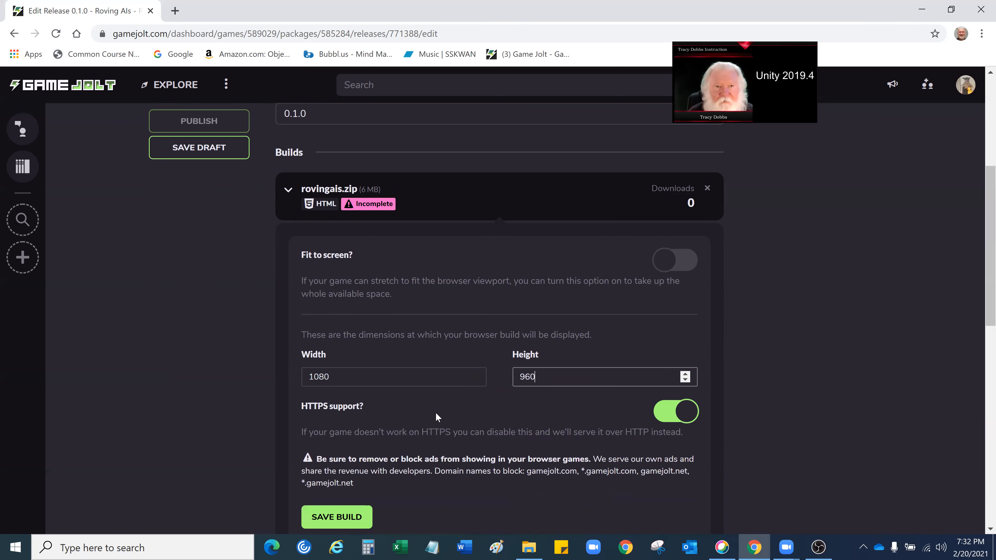
{"action": "scroll", "coordinate": [436, 413], "scroll_direction": "down", "scroll_amount": 3}
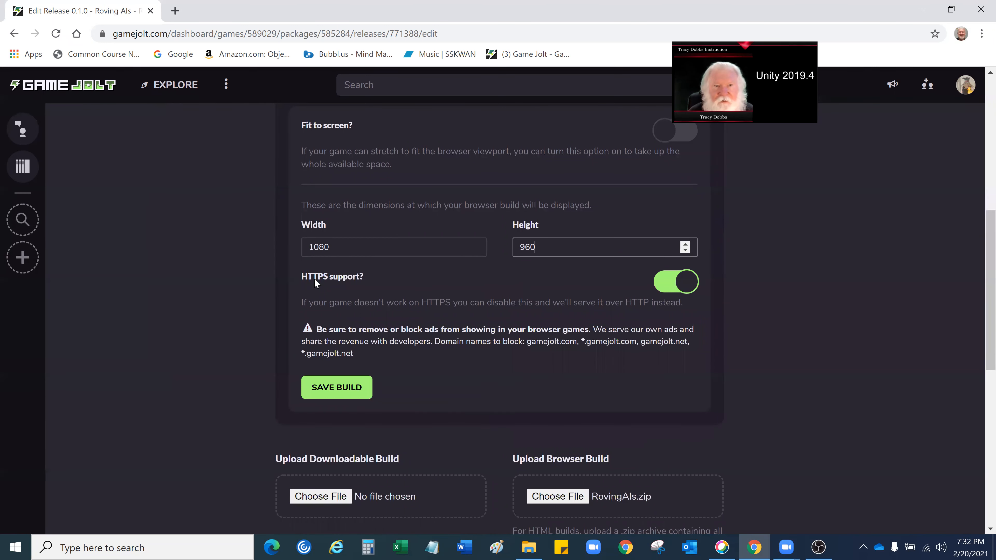
{"action": "left_click", "coordinate": [334, 388]}
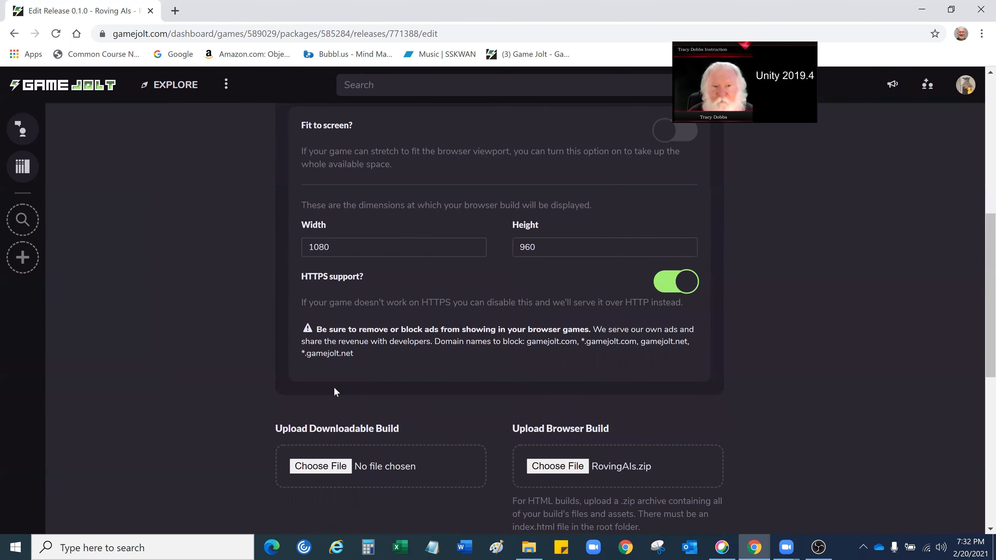
- Set the game's age rating to All Ages in its maturity settings
{"action": "scroll", "coordinate": [217, 393], "scroll_direction": "down", "scroll_amount": 5}
{"action": "scroll", "coordinate": [217, 394], "scroll_direction": "down", "scroll_amount": 4}
{"action": "scroll", "coordinate": [217, 395], "scroll_direction": "up", "scroll_amount": 13}
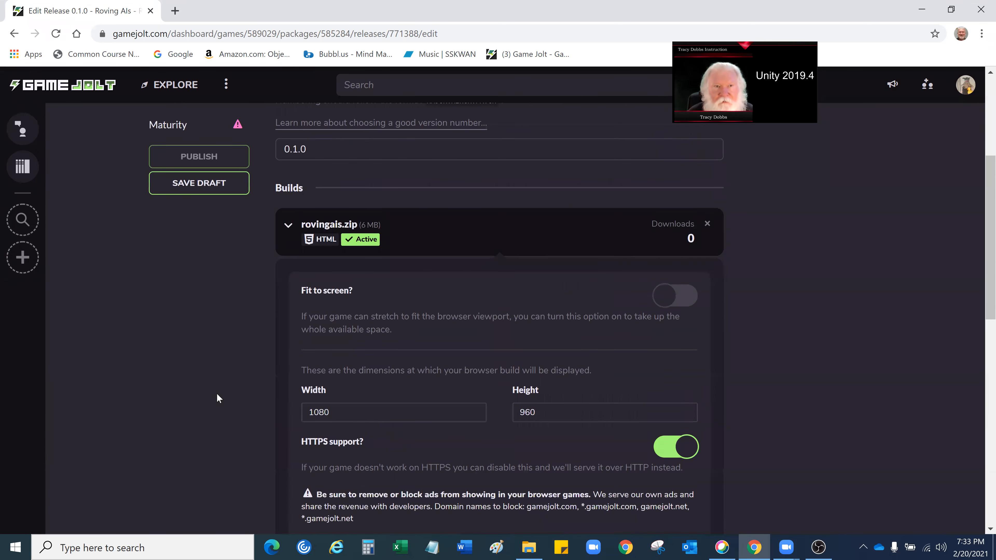
{"action": "scroll", "coordinate": [217, 394], "scroll_direction": "up", "scroll_amount": 3}
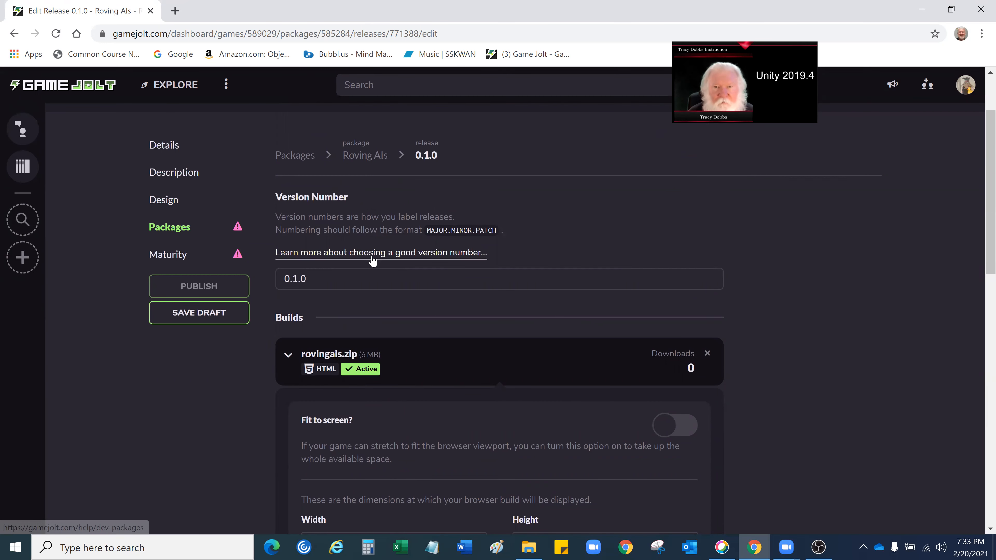
{"action": "left_click", "coordinate": [168, 256]}
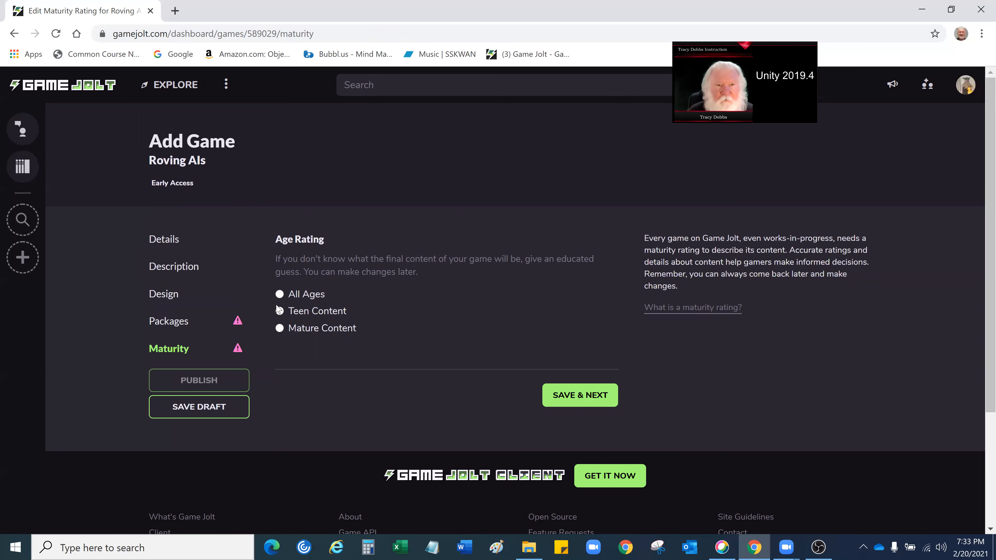
{"action": "left_click", "coordinate": [279, 295]}
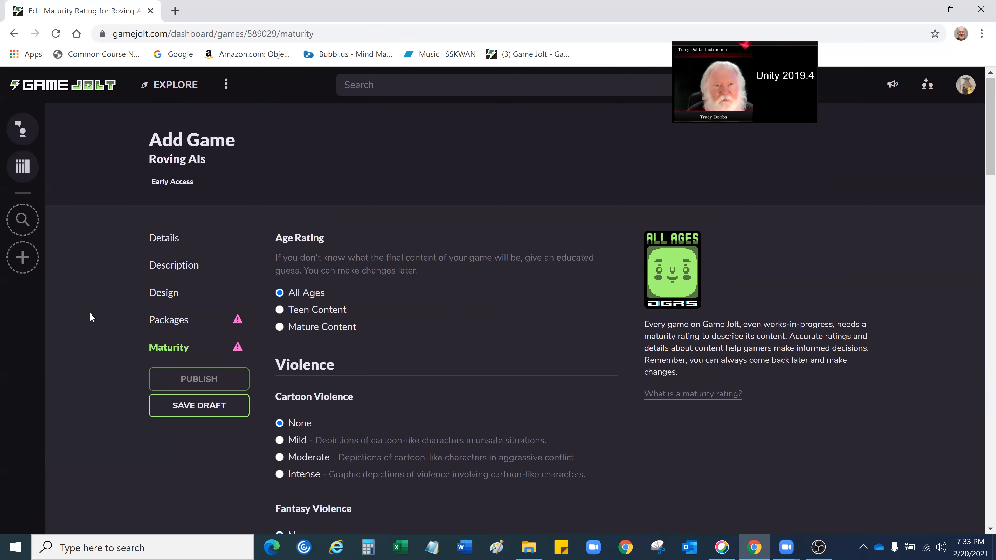
- Review the violence, substances, sex/nudity and miscellaneous ratings, leave them all at None, and save the maturity rating
{"action": "scroll", "coordinate": [105, 319], "scroll_direction": "down", "scroll_amount": 1}
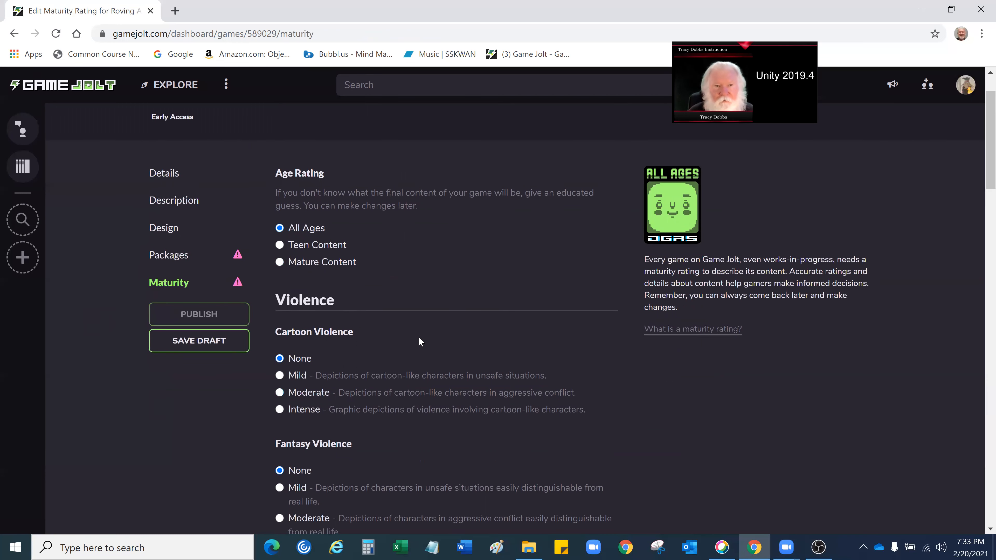
{"action": "scroll", "coordinate": [418, 340], "scroll_direction": "down", "scroll_amount": 3}
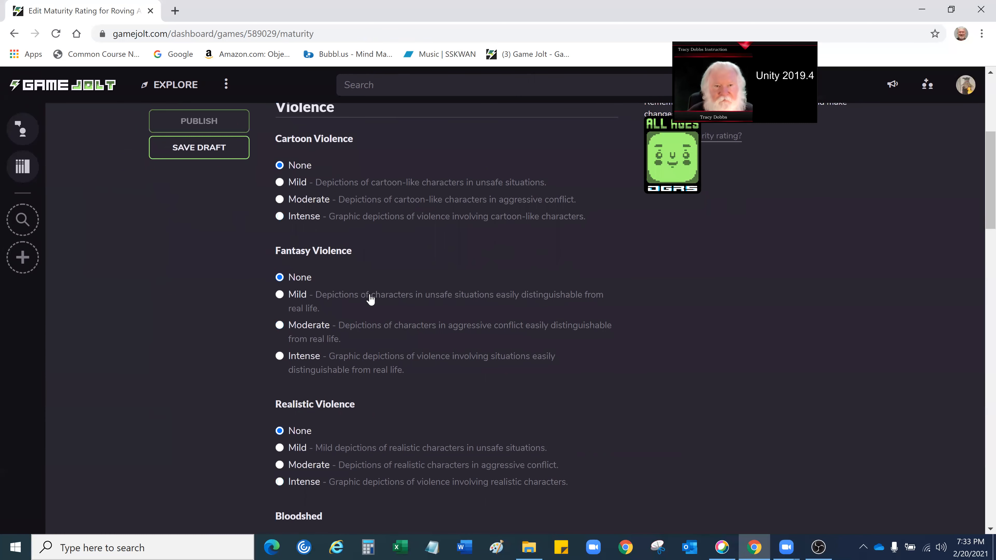
{"action": "scroll", "coordinate": [357, 330], "scroll_direction": "down", "scroll_amount": 3}
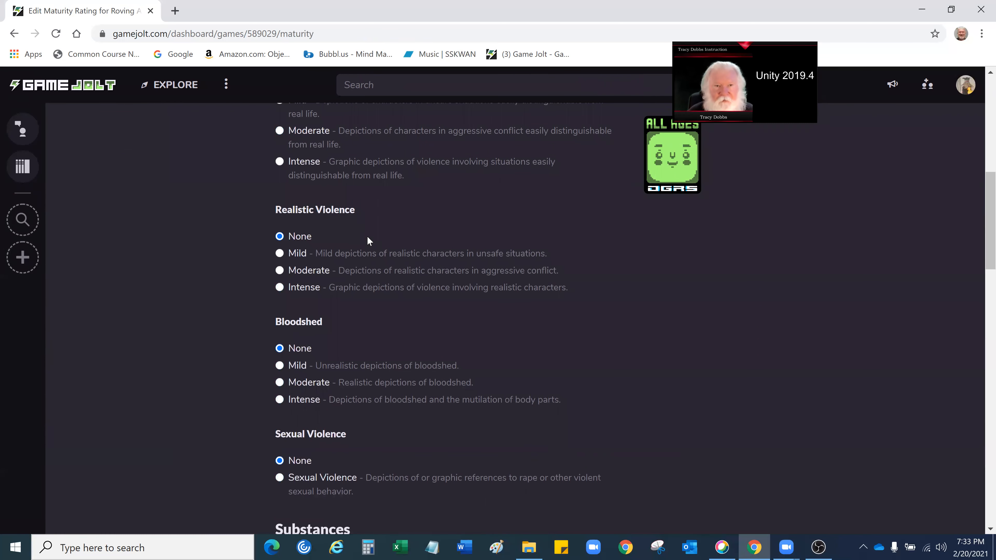
{"action": "scroll", "coordinate": [321, 319], "scroll_direction": "down", "scroll_amount": 3}
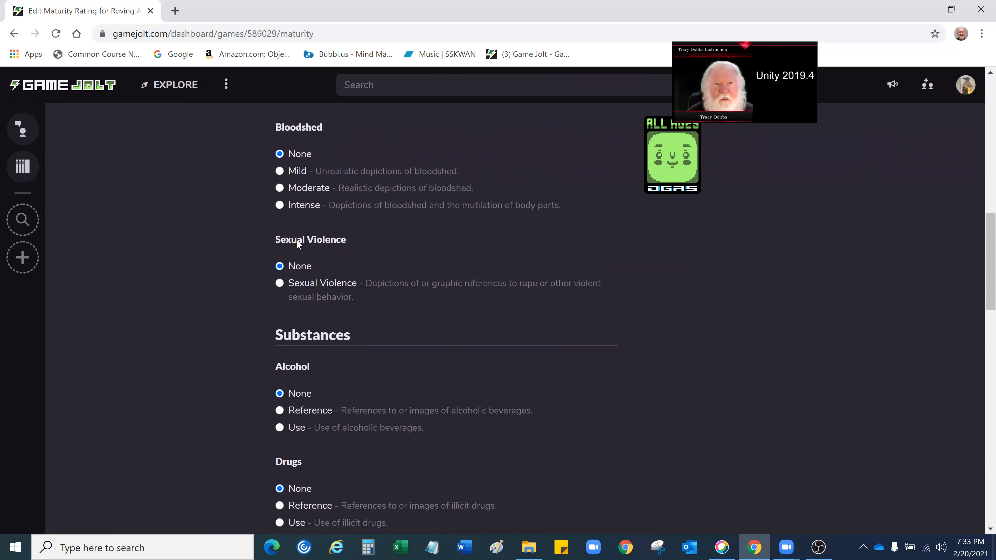
{"action": "scroll", "coordinate": [247, 306], "scroll_direction": "down", "scroll_amount": 3}
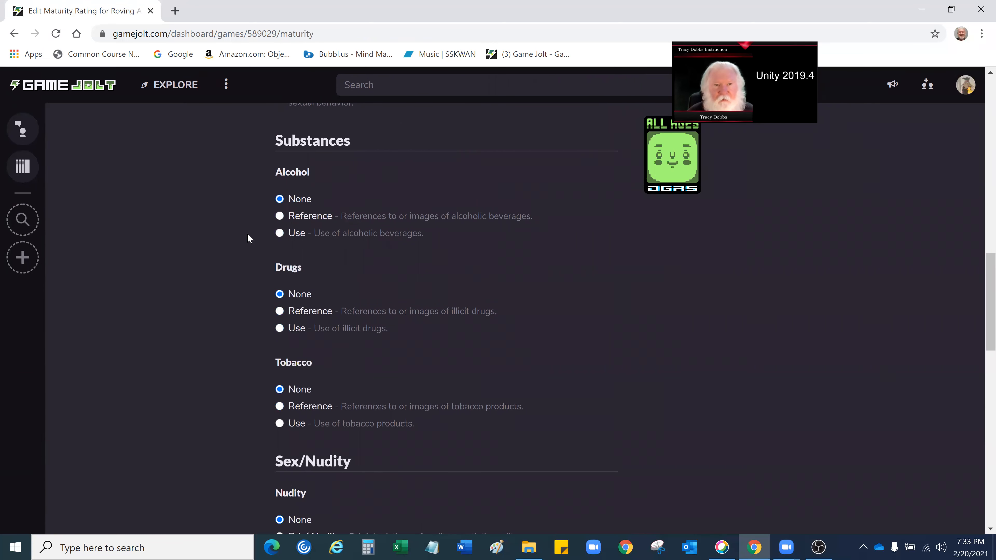
{"action": "scroll", "coordinate": [236, 397], "scroll_direction": "down", "scroll_amount": 3}
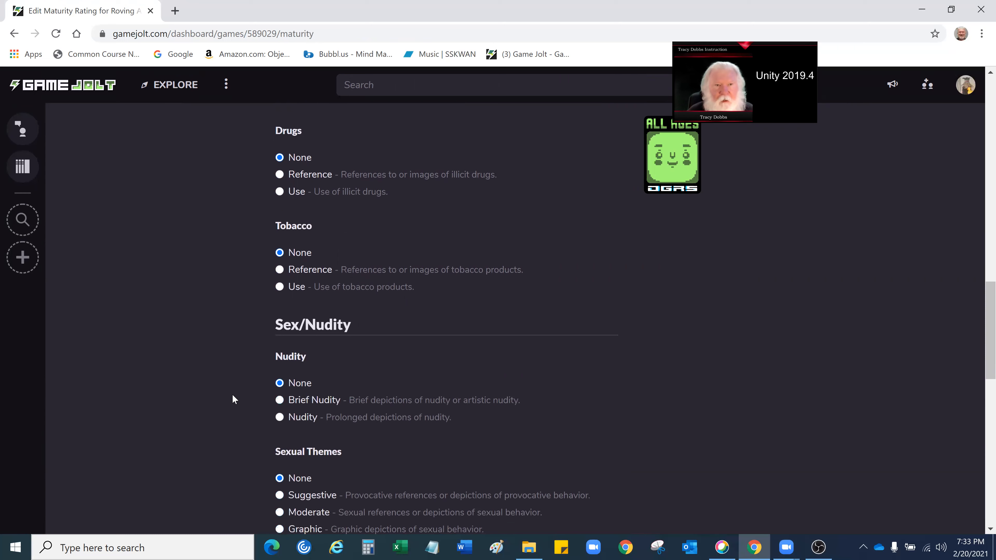
{"action": "scroll", "coordinate": [213, 310], "scroll_direction": "down", "scroll_amount": 4}
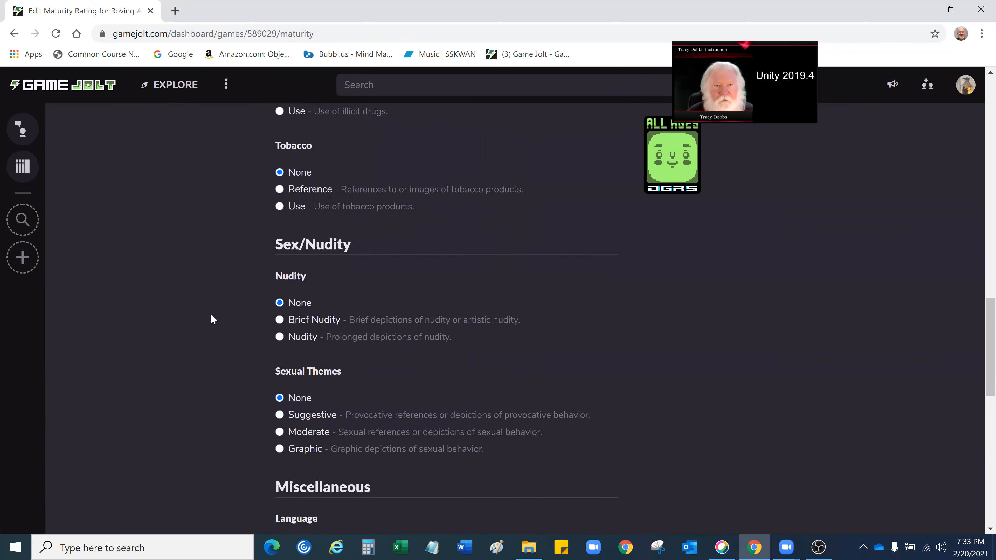
{"action": "scroll", "coordinate": [192, 267], "scroll_direction": "down", "scroll_amount": 4}
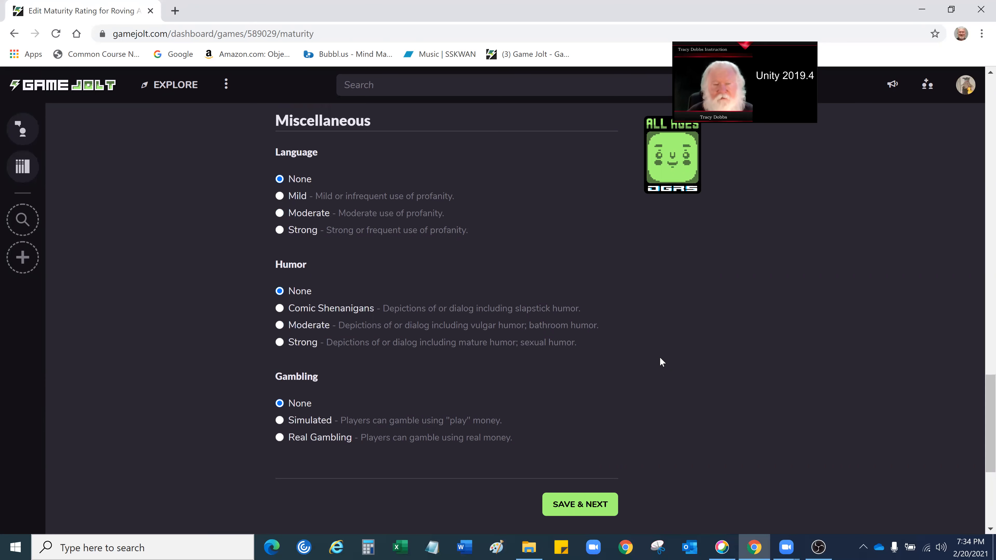
{"action": "scroll", "coordinate": [660, 358], "scroll_direction": "up", "scroll_amount": 20}
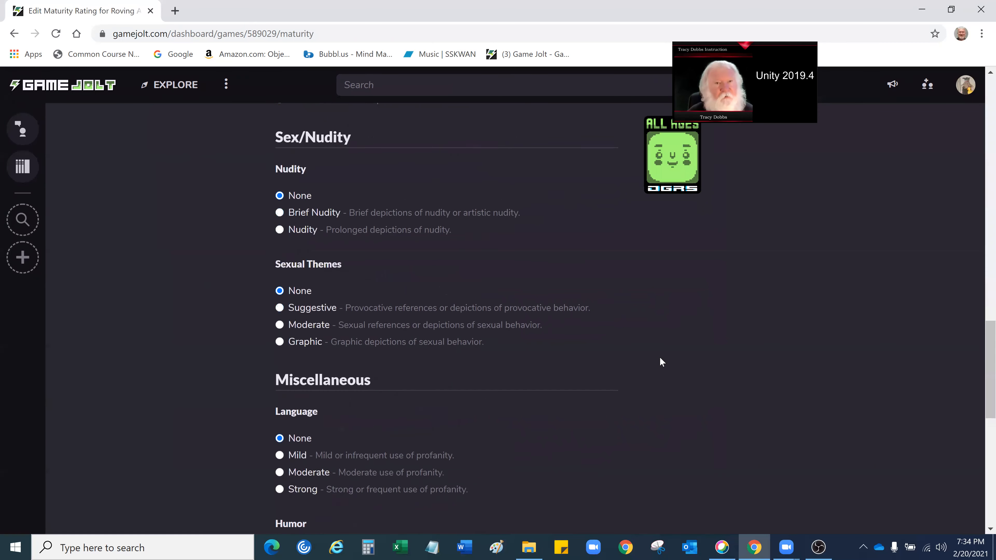
{"action": "scroll", "coordinate": [660, 357], "scroll_direction": "up", "scroll_amount": 10}
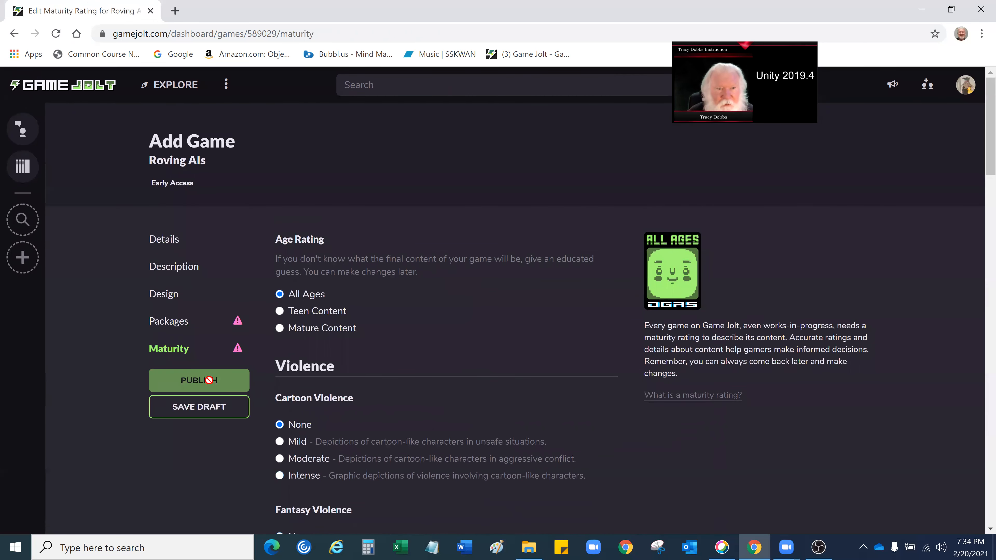
{"action": "scroll", "coordinate": [221, 448], "scroll_direction": "down", "scroll_amount": 10}
{"action": "scroll", "coordinate": [222, 448], "scroll_direction": "down", "scroll_amount": 20}
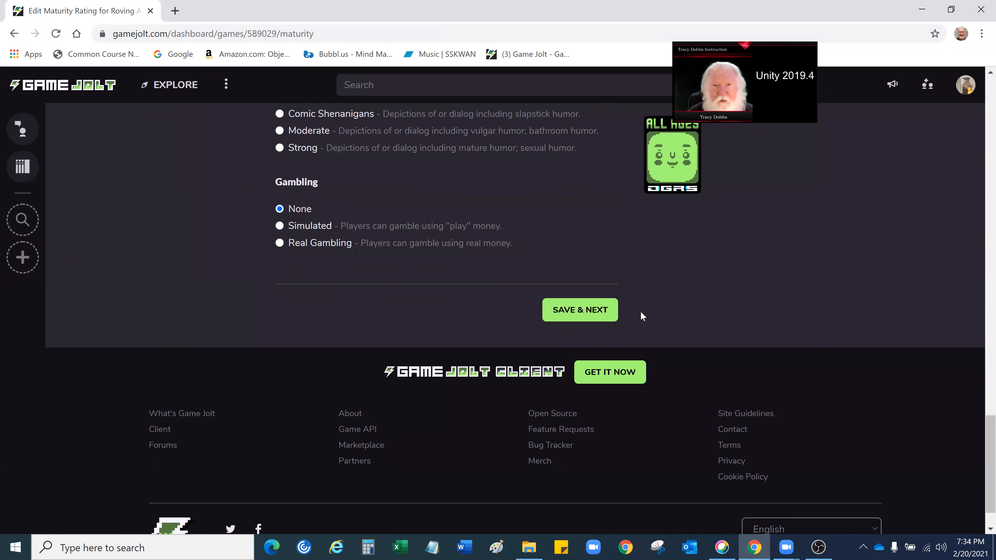
{"action": "left_click", "coordinate": [596, 310]}
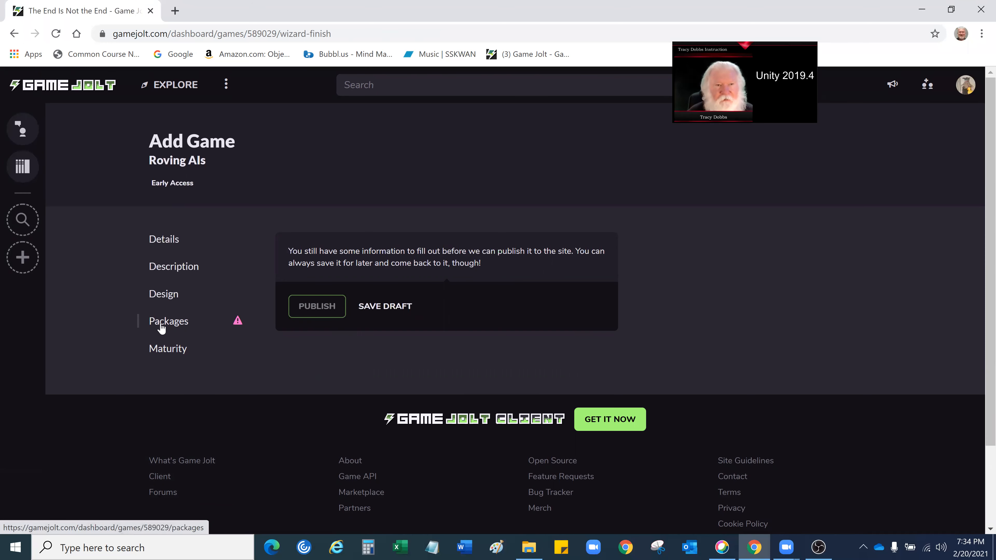
- Save the game as a draft and look over its overview page with the quick stats and setup sections
{"action": "left_click", "coordinate": [393, 308]}
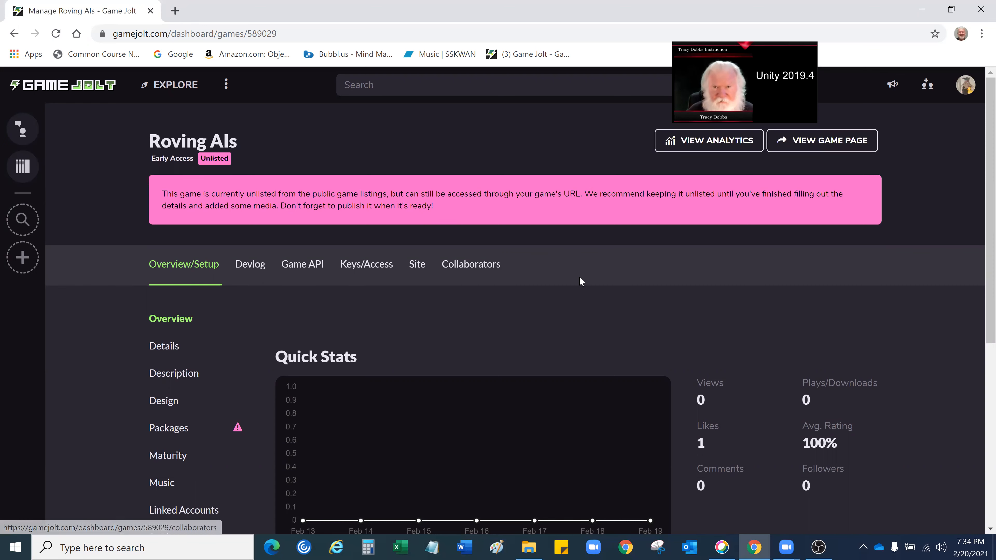
{"action": "scroll", "coordinate": [851, 279], "scroll_direction": "down", "scroll_amount": 1}
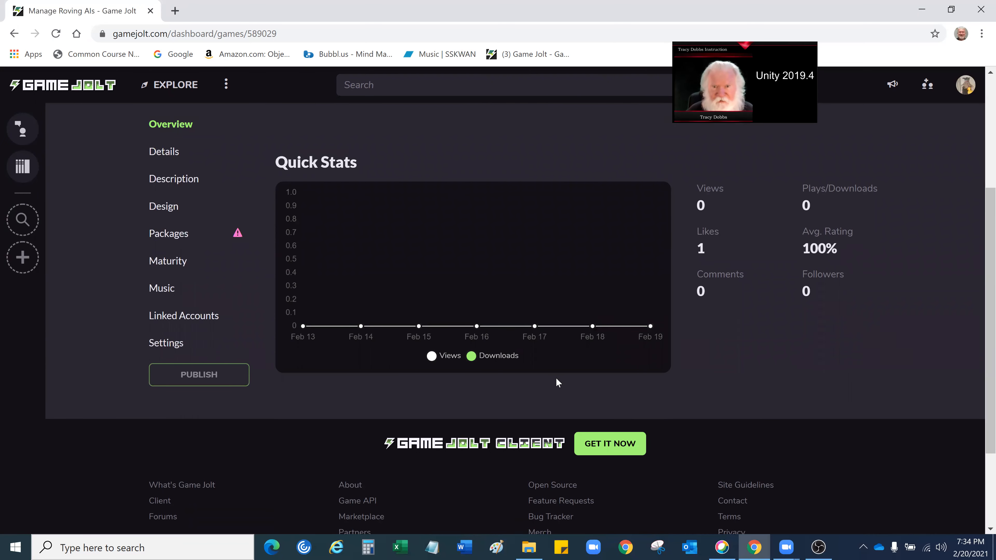
{"action": "scroll", "coordinate": [588, 376], "scroll_direction": "down", "scroll_amount": 2}
{"action": "scroll", "coordinate": [118, 341], "scroll_direction": "up", "scroll_amount": 4}
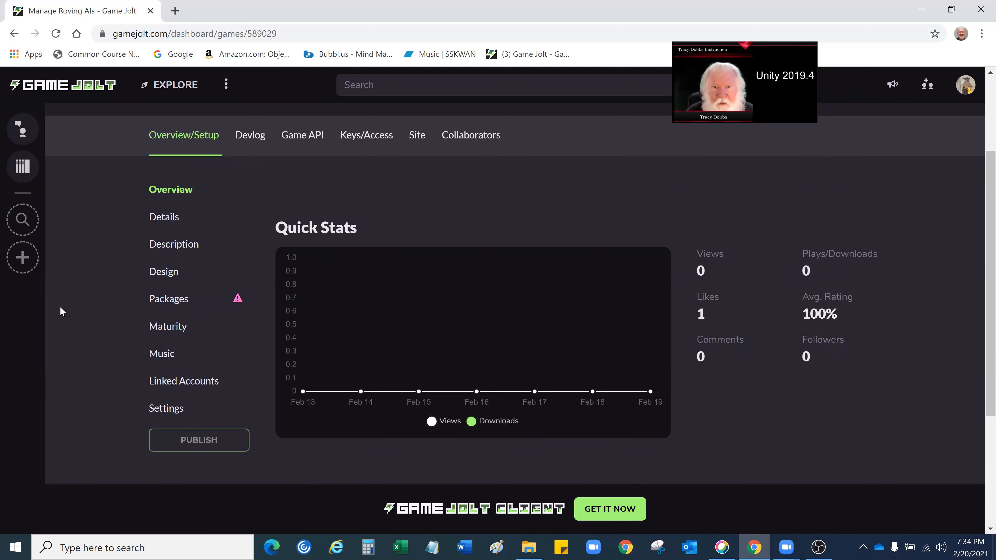
{"action": "scroll", "coordinate": [61, 308], "scroll_direction": "down", "scroll_amount": 5}
{"action": "scroll", "coordinate": [60, 309], "scroll_direction": "up", "scroll_amount": 8}
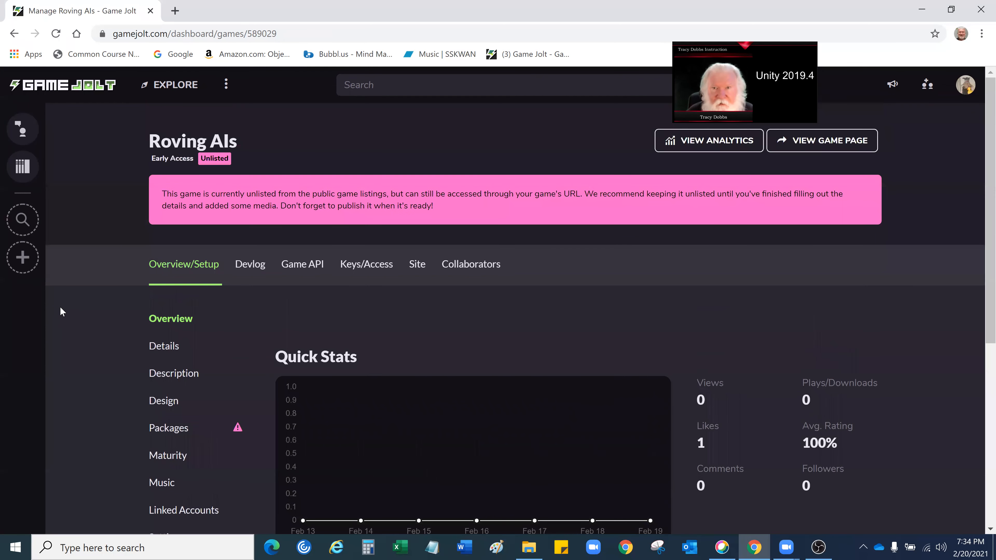
{"action": "scroll", "coordinate": [70, 307], "scroll_direction": "down", "scroll_amount": 4}
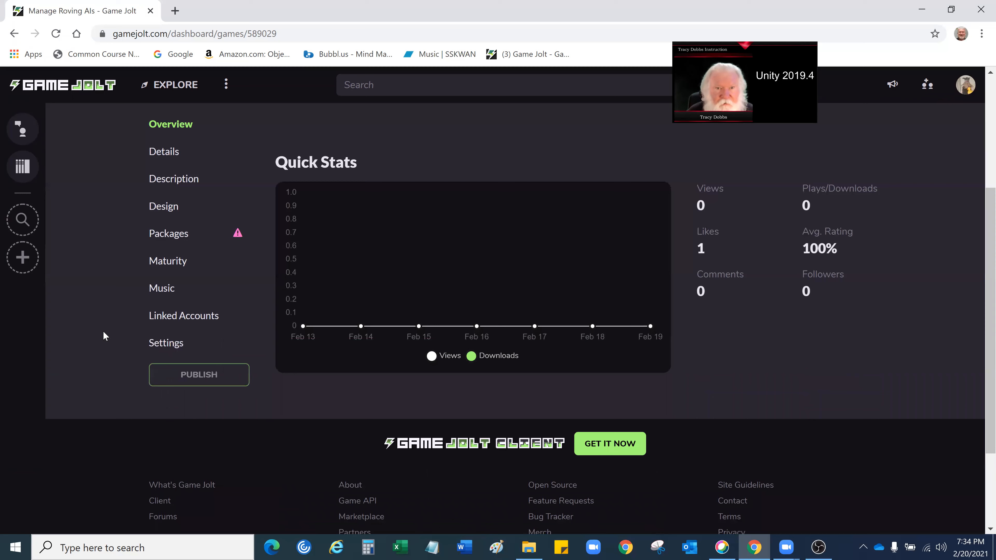
{"action": "scroll", "coordinate": [644, 400], "scroll_direction": "down", "scroll_amount": 3}
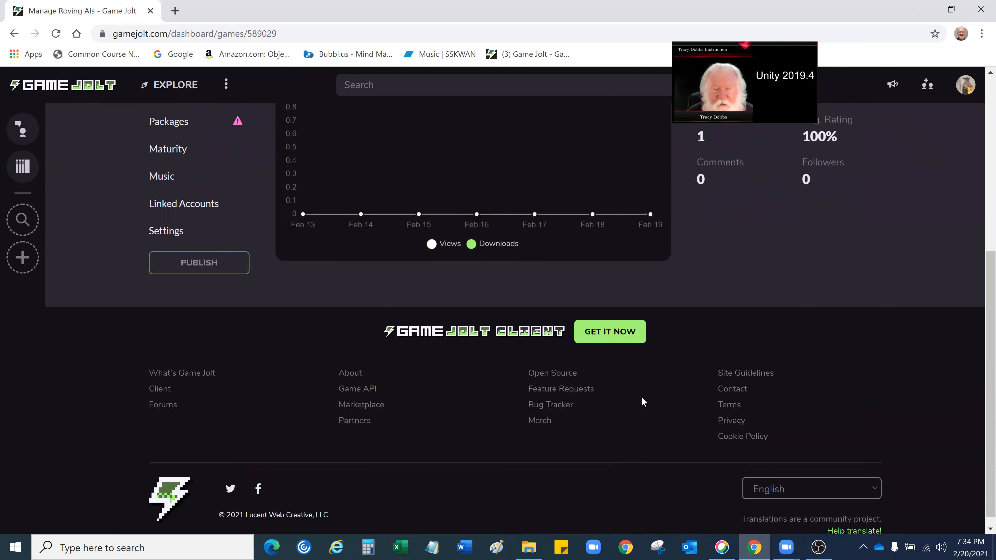
{"action": "scroll", "coordinate": [642, 398], "scroll_direction": "up", "scroll_amount": 8}
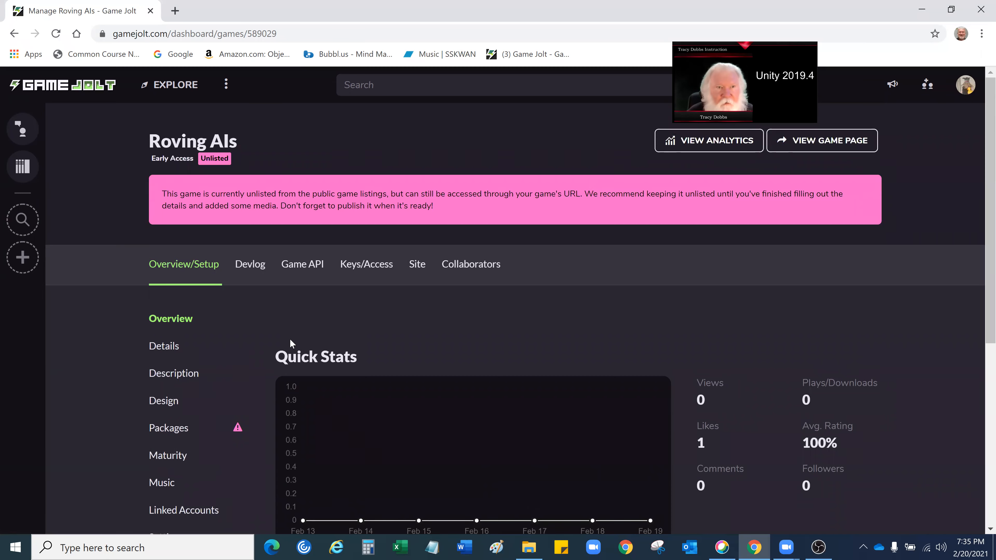
{"action": "scroll", "coordinate": [95, 332], "scroll_direction": "down", "scroll_amount": 8}
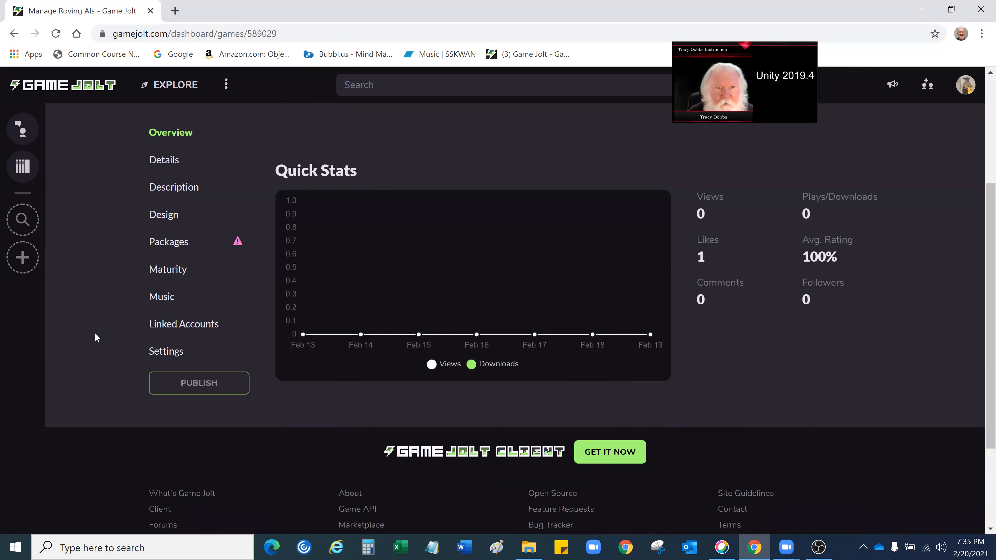
{"action": "scroll", "coordinate": [95, 334], "scroll_direction": "up", "scroll_amount": 6}
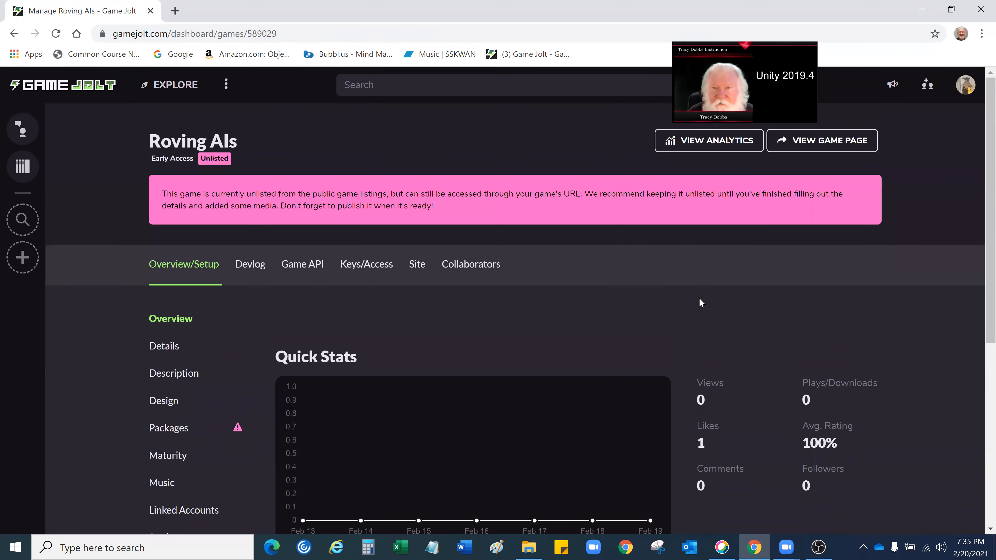
- Open the Roving AIs public page from Your Games in the game library and check it for a playable package
{"action": "left_click", "coordinate": [966, 86]}
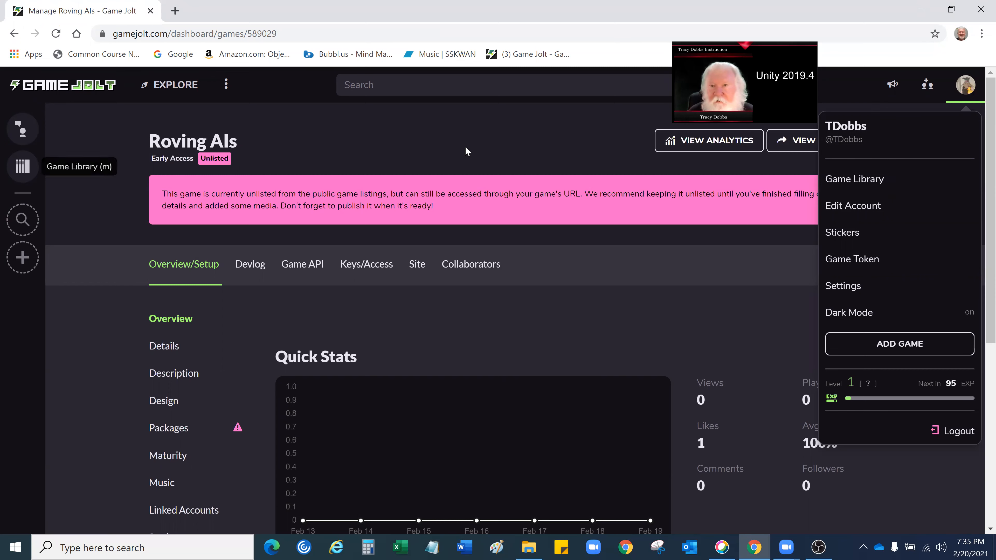
{"action": "left_click", "coordinate": [841, 179]}
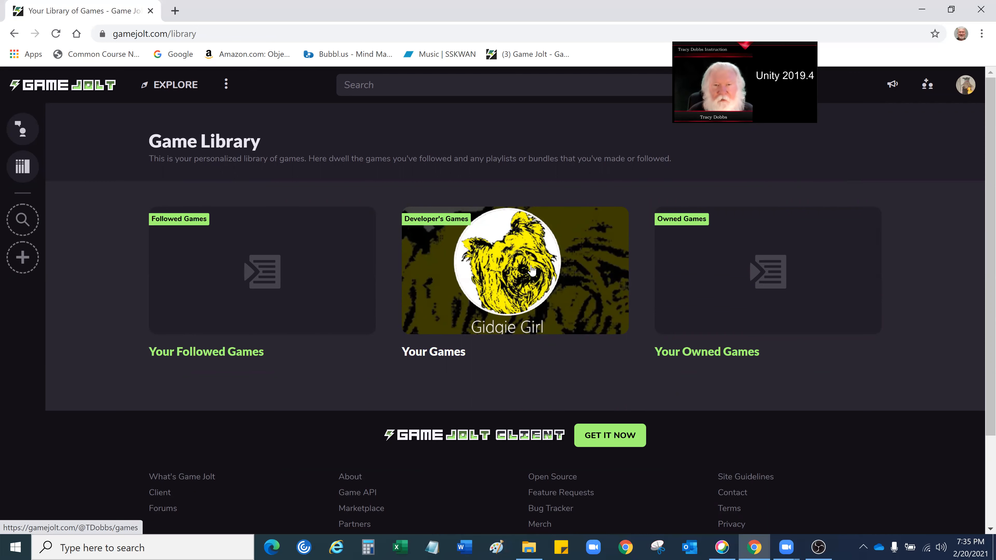
{"action": "left_click", "coordinate": [515, 272]}
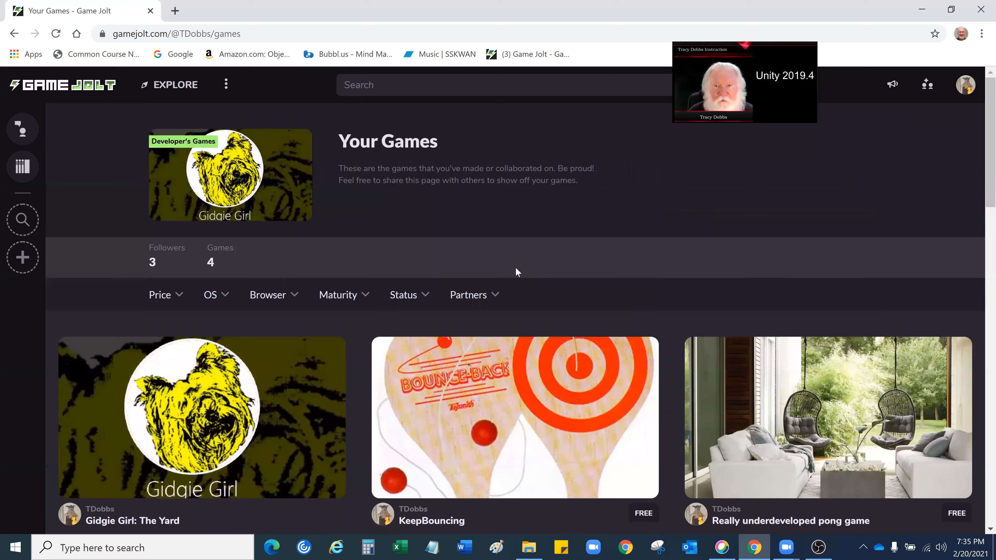
{"action": "scroll", "coordinate": [619, 297], "scroll_direction": "down", "scroll_amount": 6}
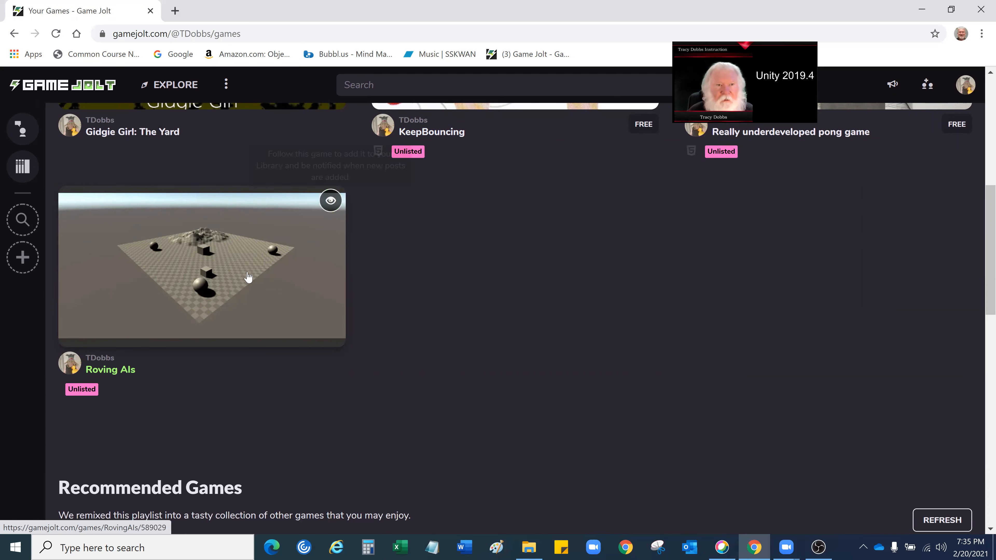
{"action": "left_click", "coordinate": [198, 264]}
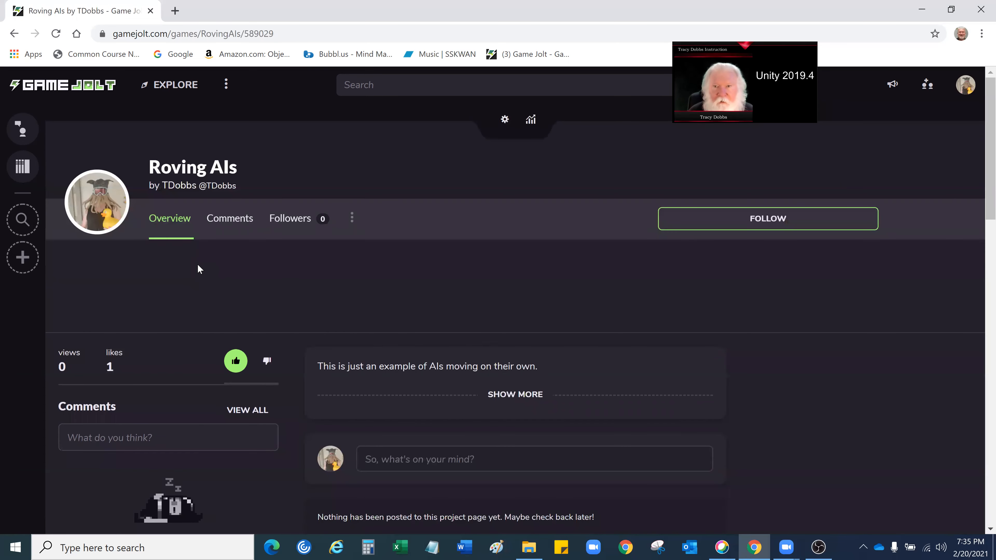
{"action": "scroll", "coordinate": [246, 274], "scroll_direction": "down", "scroll_amount": 6}
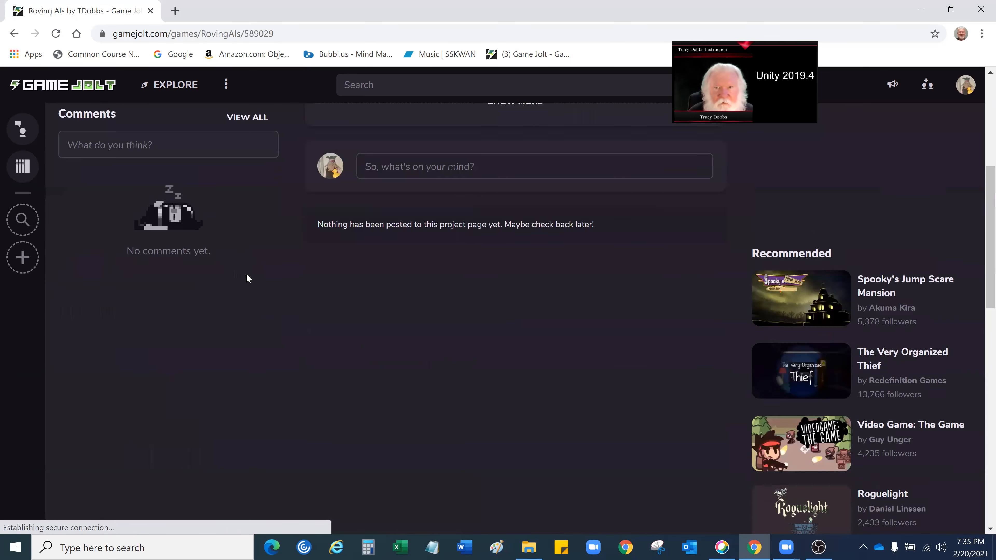
{"action": "scroll", "coordinate": [247, 273], "scroll_direction": "down", "scroll_amount": 5}
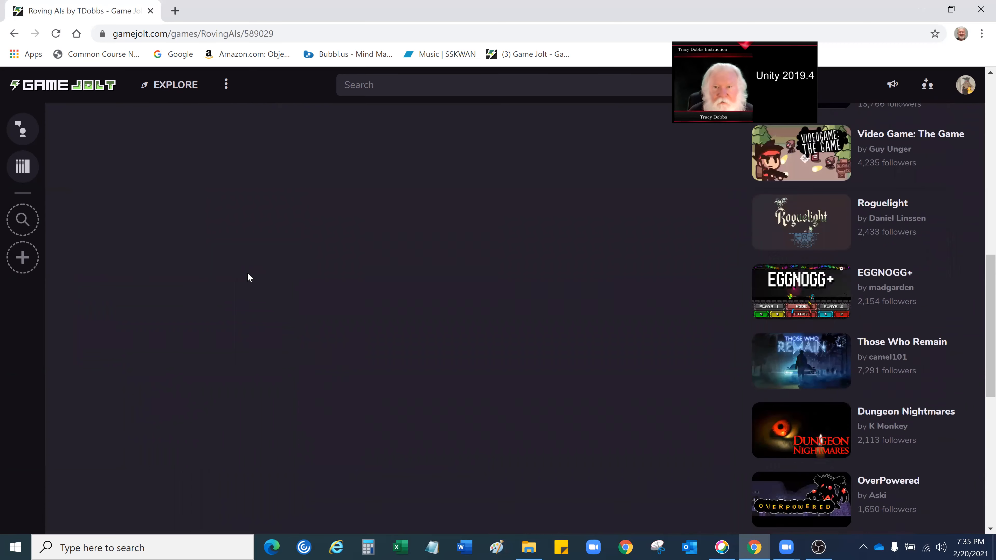
{"action": "scroll", "coordinate": [248, 273], "scroll_direction": "up", "scroll_amount": 10}
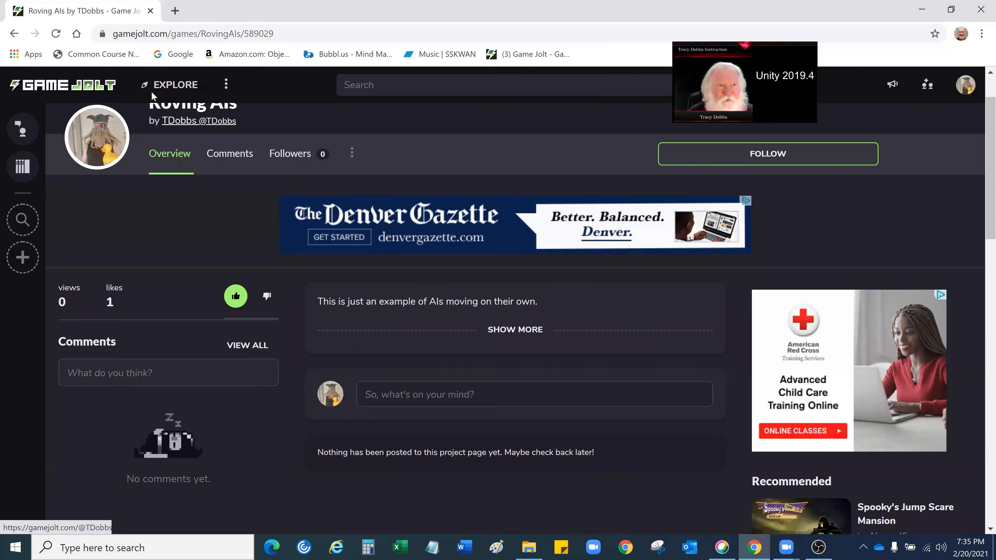
- Open the page of Really underdeveloped pong game from Your Games and examine its package and play section for comparison
{"action": "left_click", "coordinate": [966, 88]}
{"action": "left_click", "coordinate": [871, 180]}
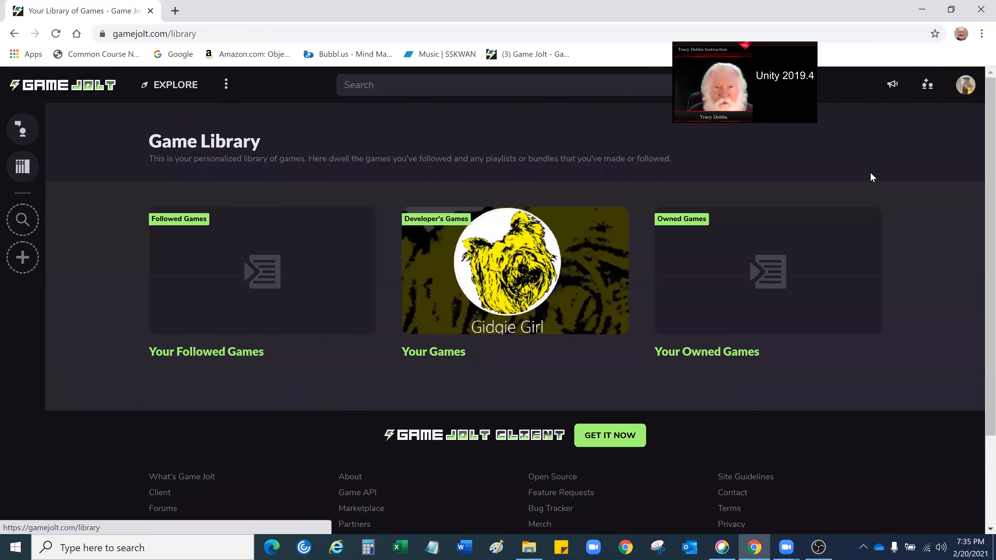
{"action": "left_click", "coordinate": [518, 265]}
{"action": "scroll", "coordinate": [550, 332], "scroll_direction": "down", "scroll_amount": 5}
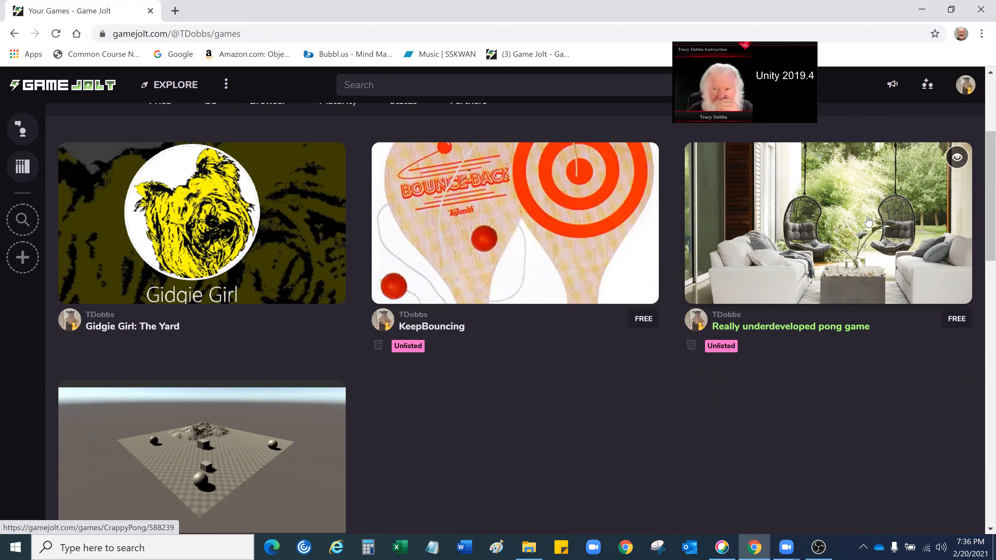
{"action": "left_click", "coordinate": [837, 223]}
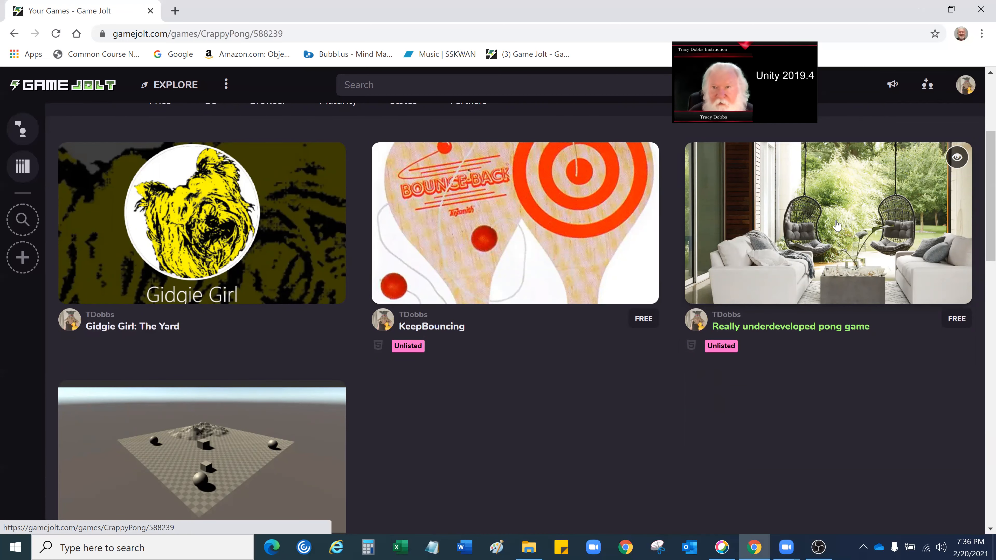
{"action": "scroll", "coordinate": [496, 331], "scroll_direction": "down", "scroll_amount": 6}
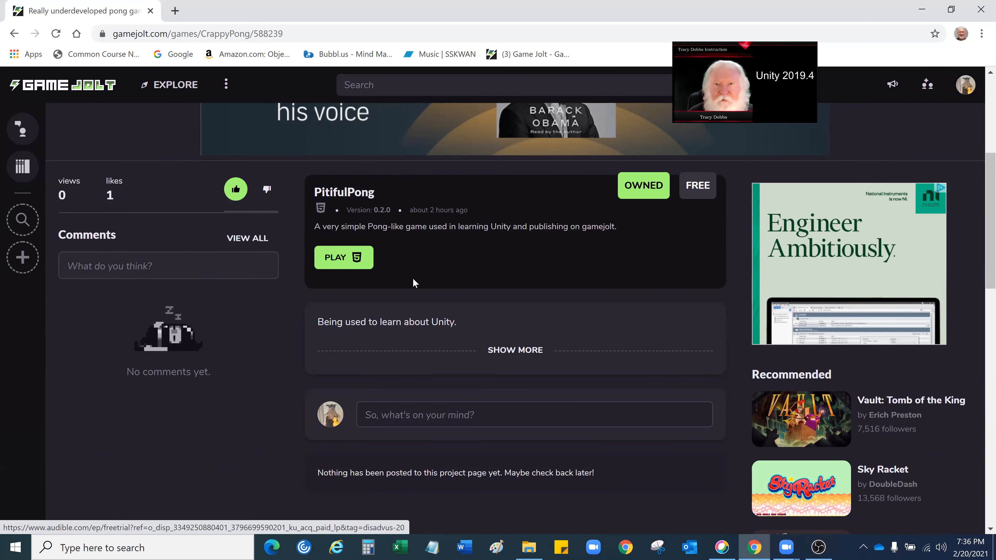
- Return to the Roving AIs page through Your Games in the library and examine it again for a play section
{"action": "left_click", "coordinate": [967, 85]}
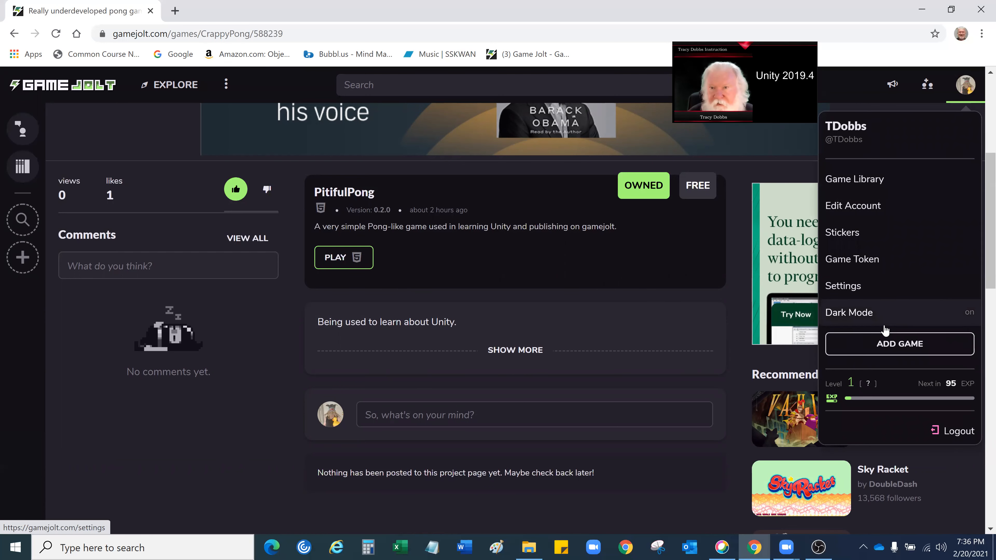
{"action": "left_click", "coordinate": [835, 181]}
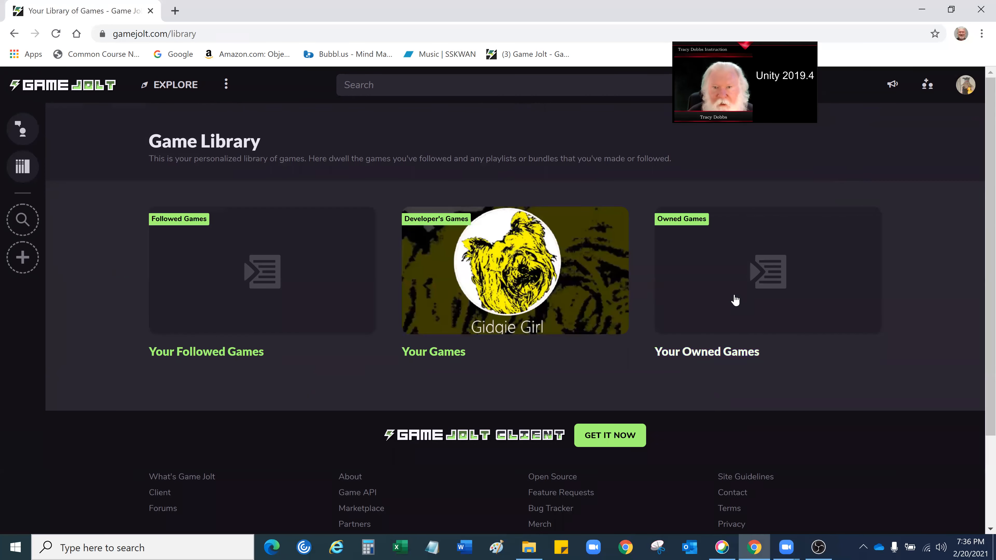
{"action": "left_click", "coordinate": [527, 293]}
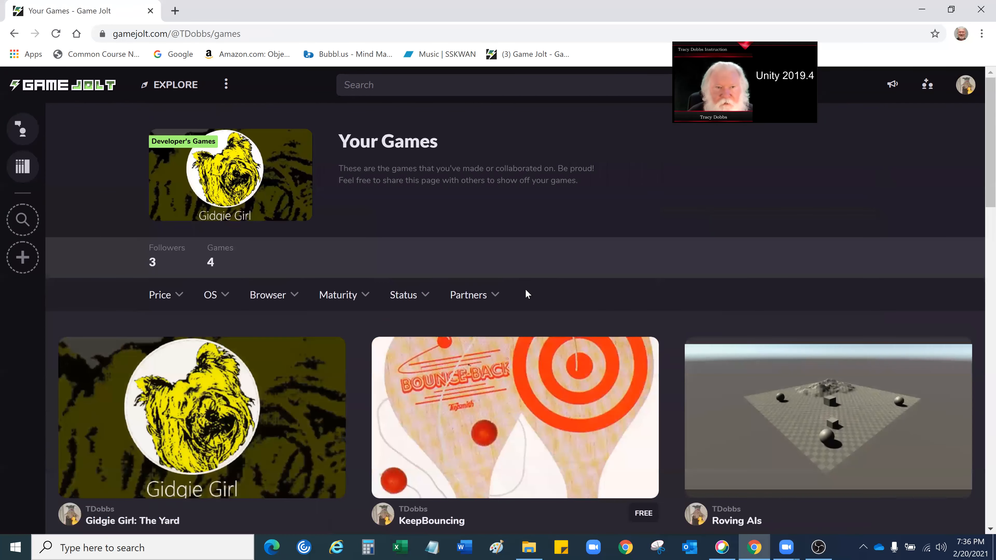
{"action": "scroll", "coordinate": [525, 289], "scroll_direction": "down", "scroll_amount": 8}
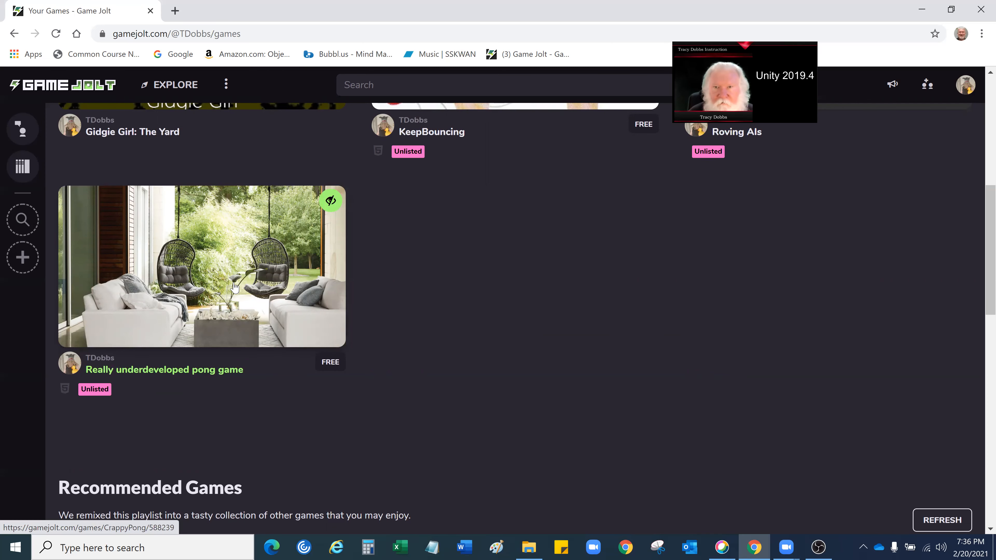
{"action": "scroll", "coordinate": [235, 287], "scroll_direction": "up", "scroll_amount": 5}
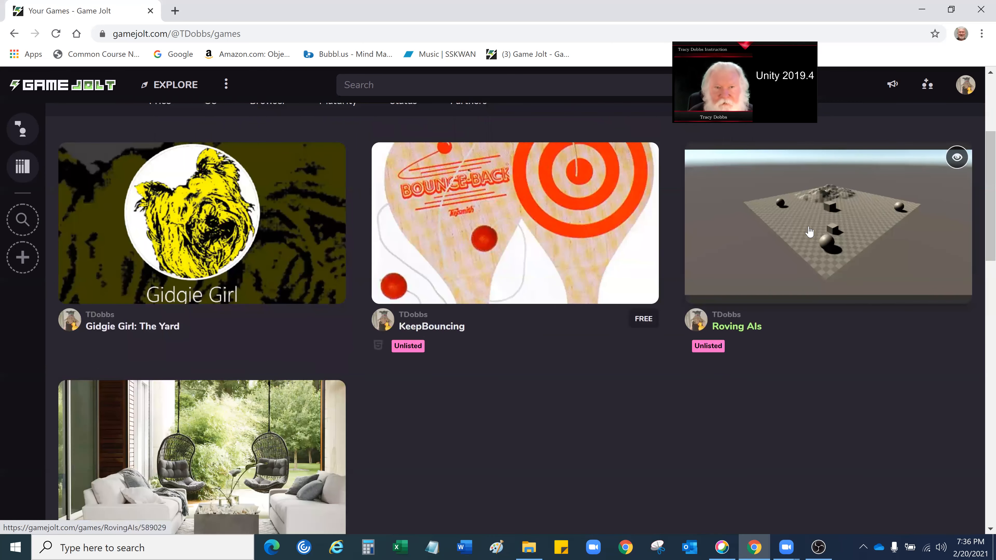
{"action": "left_click", "coordinate": [815, 233]}
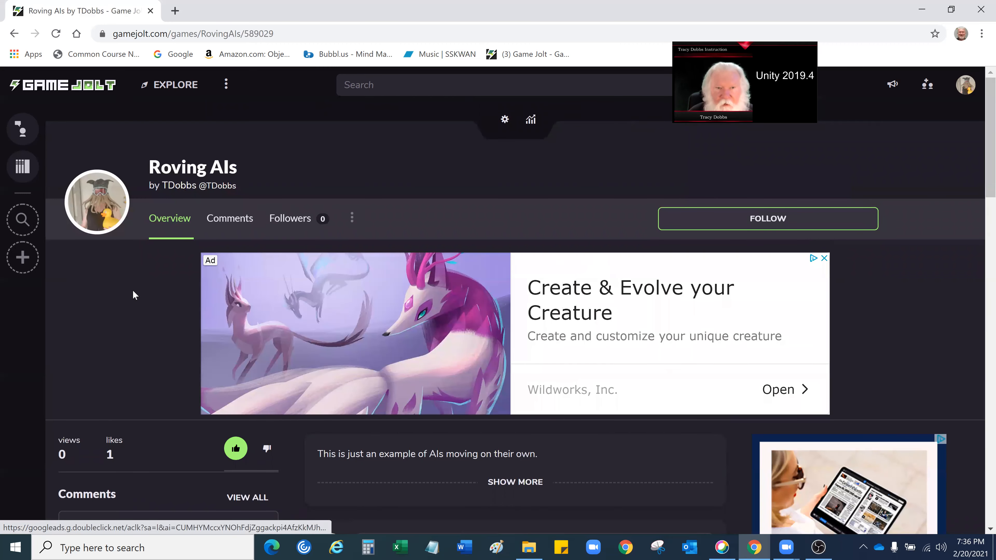
{"action": "scroll", "coordinate": [133, 295], "scroll_direction": "down", "scroll_amount": 6}
{"action": "scroll", "coordinate": [148, 289], "scroll_direction": "up", "scroll_amount": 6}
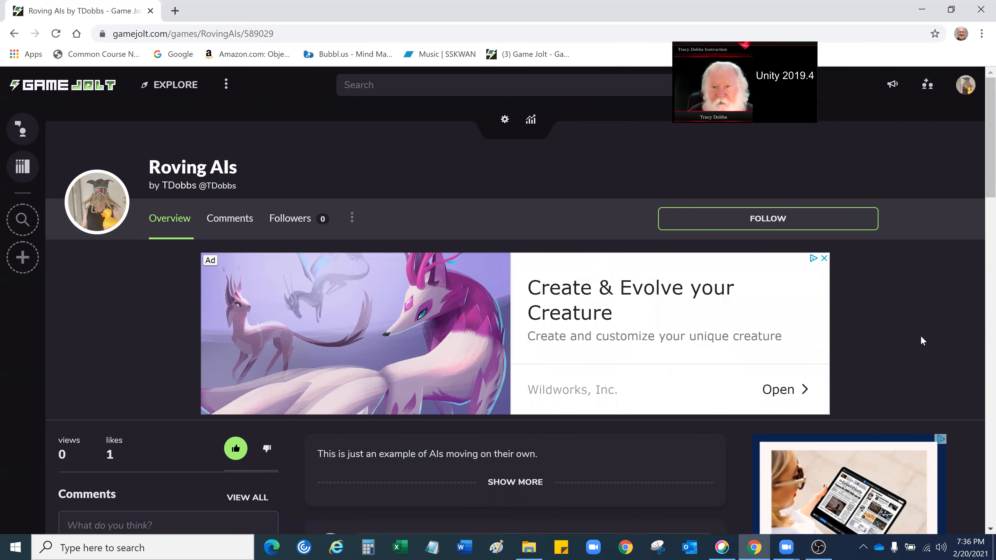
{"action": "scroll", "coordinate": [921, 337], "scroll_direction": "down", "scroll_amount": 6}
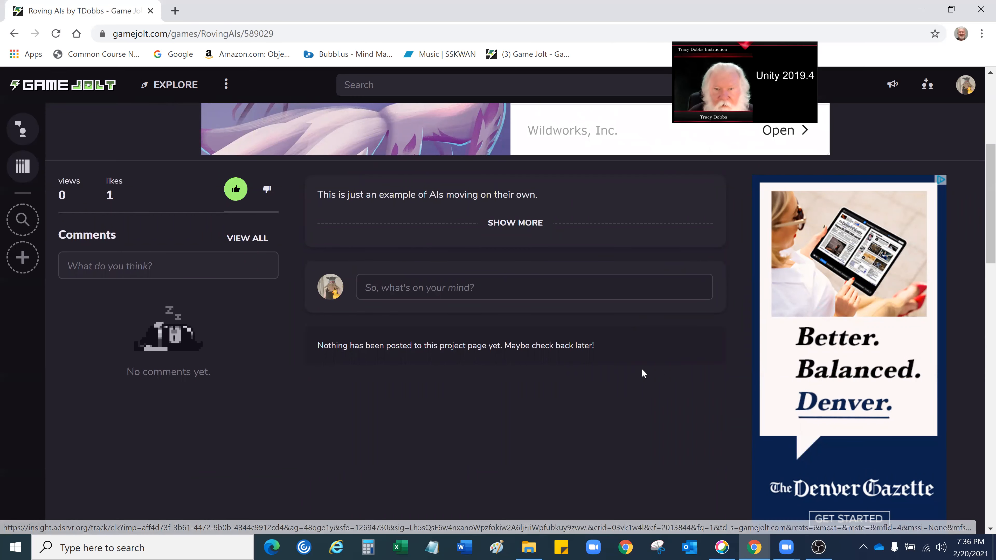
{"action": "scroll", "coordinate": [642, 373], "scroll_direction": "up", "scroll_amount": 6}
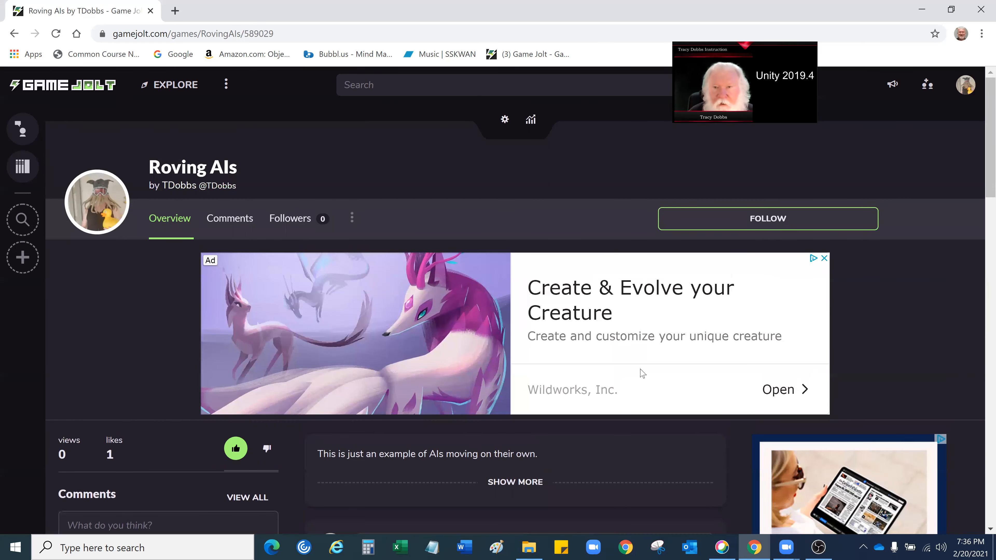
{"action": "scroll", "coordinate": [642, 373], "scroll_direction": "down", "scroll_amount": 6}
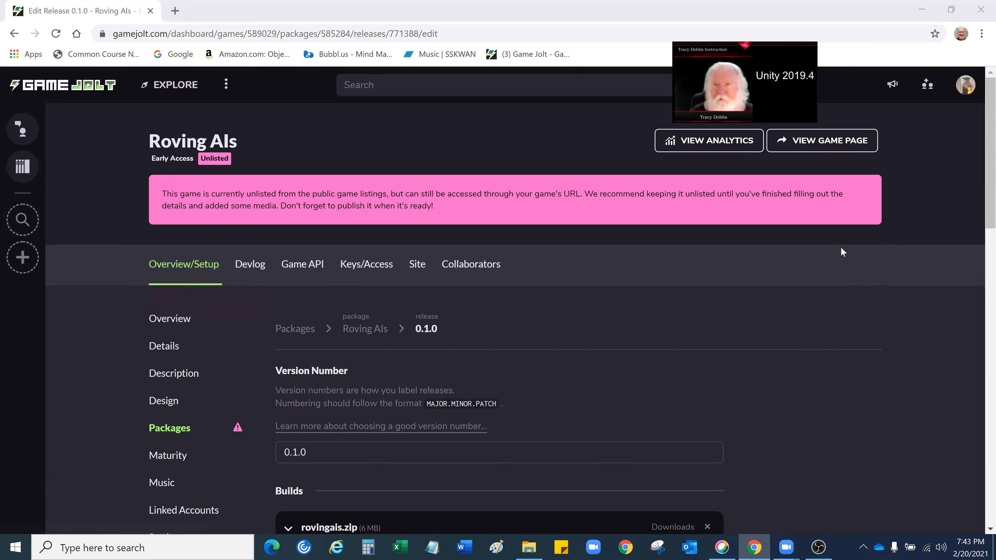
- Leave the release 0.1.0 editor for the game library, discarding the unsaved changes, and open Your Games
{"action": "left_click", "coordinate": [966, 87]}
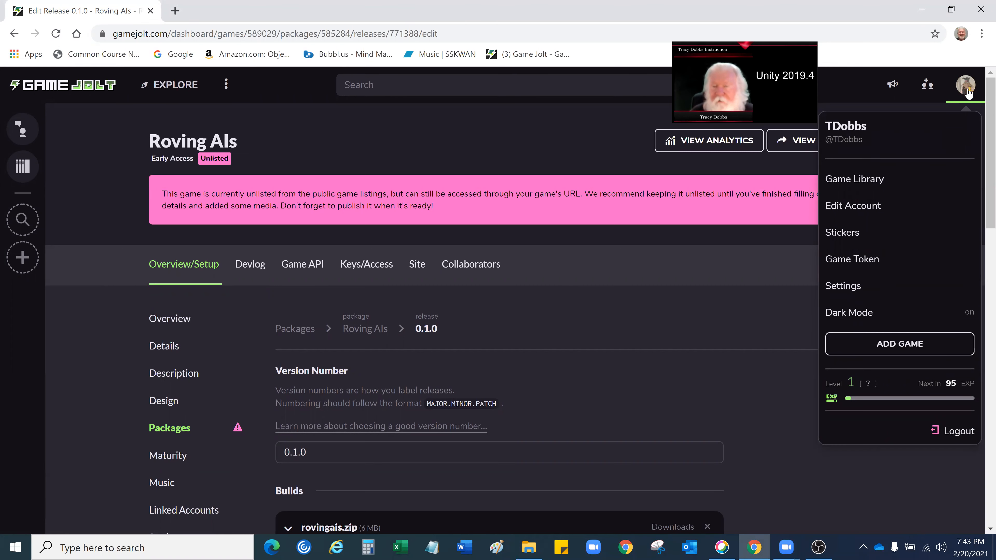
{"action": "left_click", "coordinate": [842, 182]}
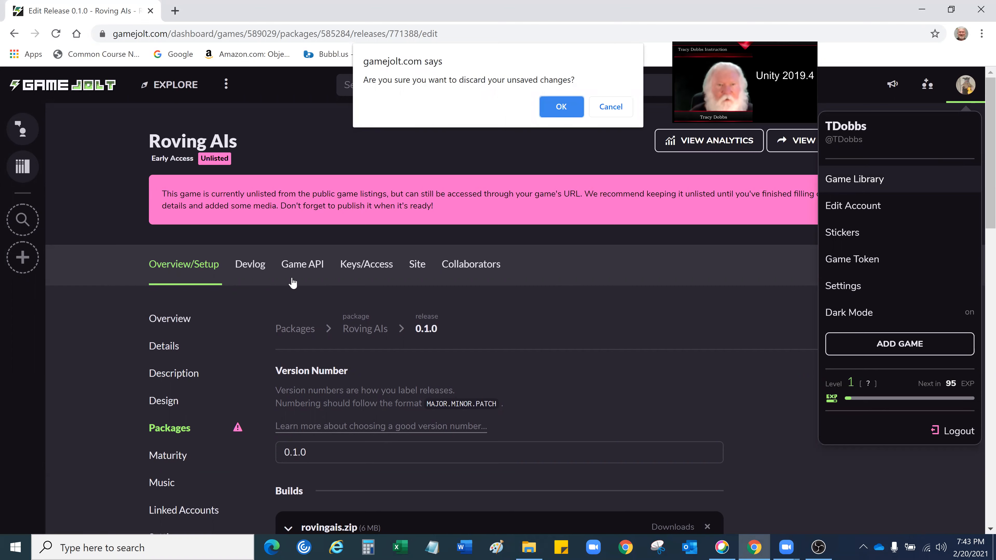
{"action": "left_click", "coordinate": [561, 107]}
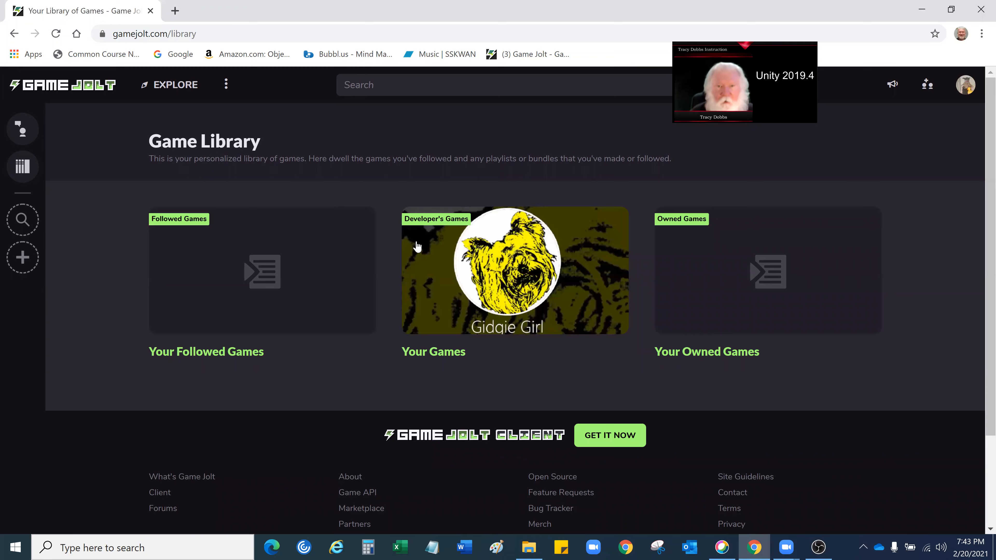
{"action": "left_click", "coordinate": [509, 265]}
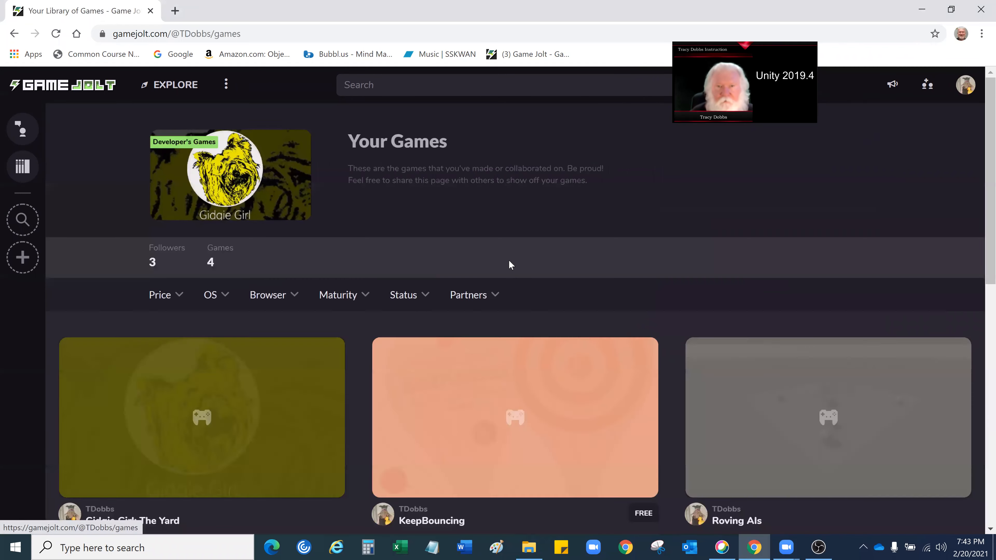
- Open the Roving AIs page from the games list, close its banner ad, and inspect the content below
{"action": "scroll", "coordinate": [510, 264], "scroll_direction": "down", "scroll_amount": 8}
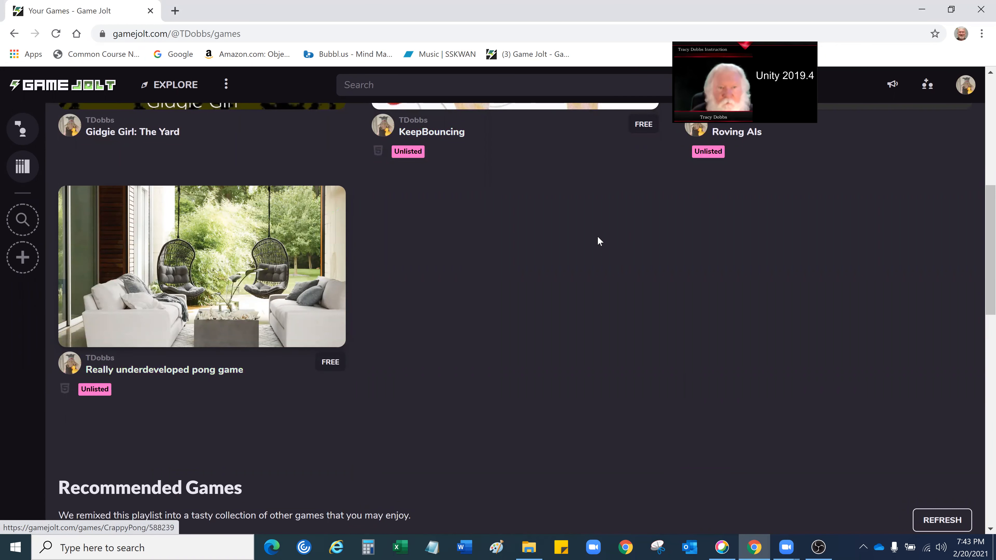
{"action": "scroll", "coordinate": [794, 222], "scroll_direction": "up", "scroll_amount": 4}
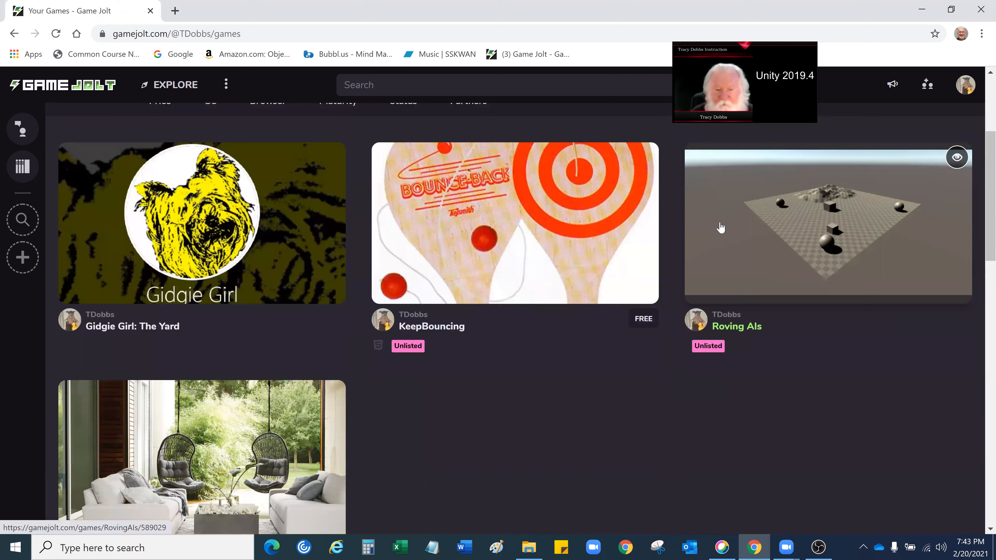
{"action": "left_click", "coordinate": [721, 228]}
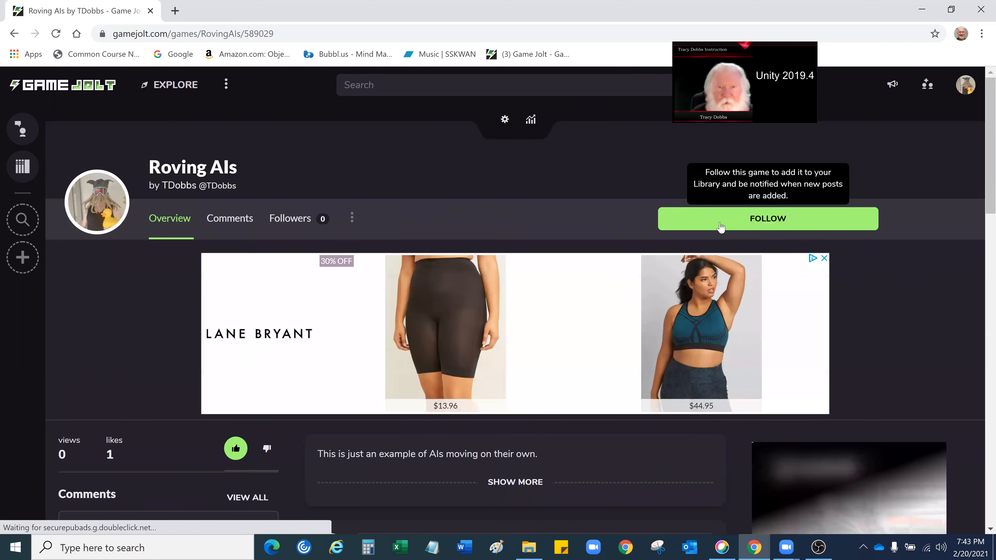
{"action": "left_click", "coordinate": [824, 259]}
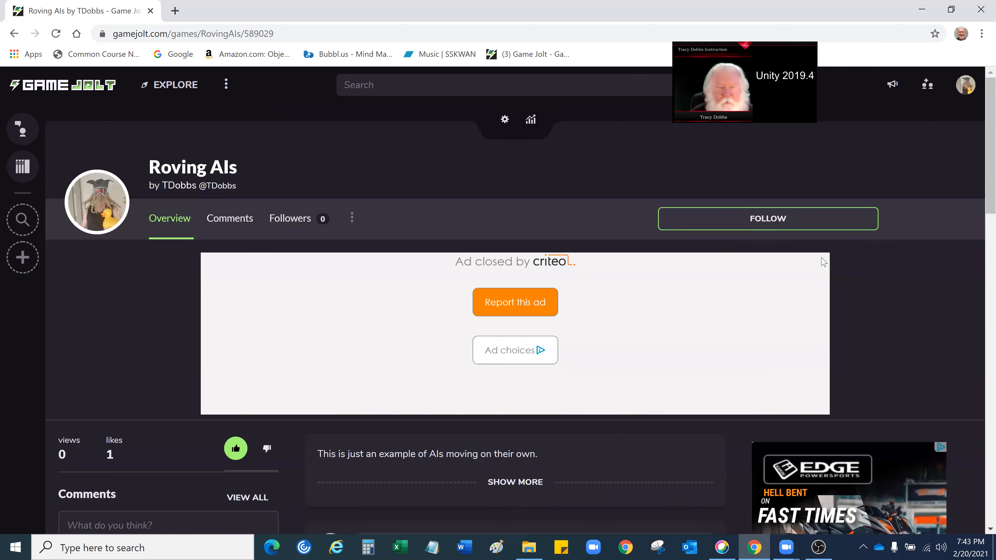
{"action": "scroll", "coordinate": [129, 291], "scroll_direction": "down", "scroll_amount": 1}
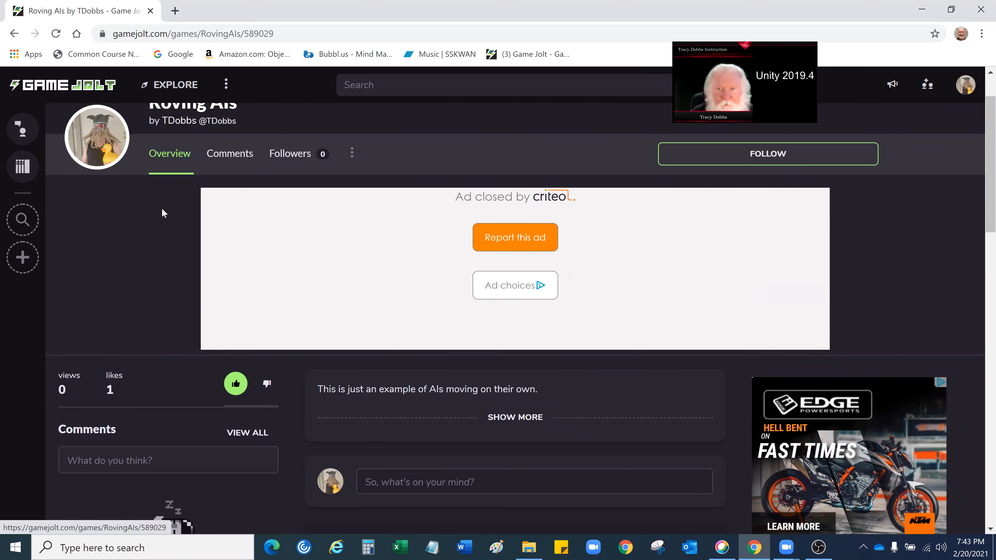
- Check the rest of the Roving AIs page for a play section, and inspect the overview of its management dashboard
{"action": "scroll", "coordinate": [160, 218], "scroll_direction": "down", "scroll_amount": 5}
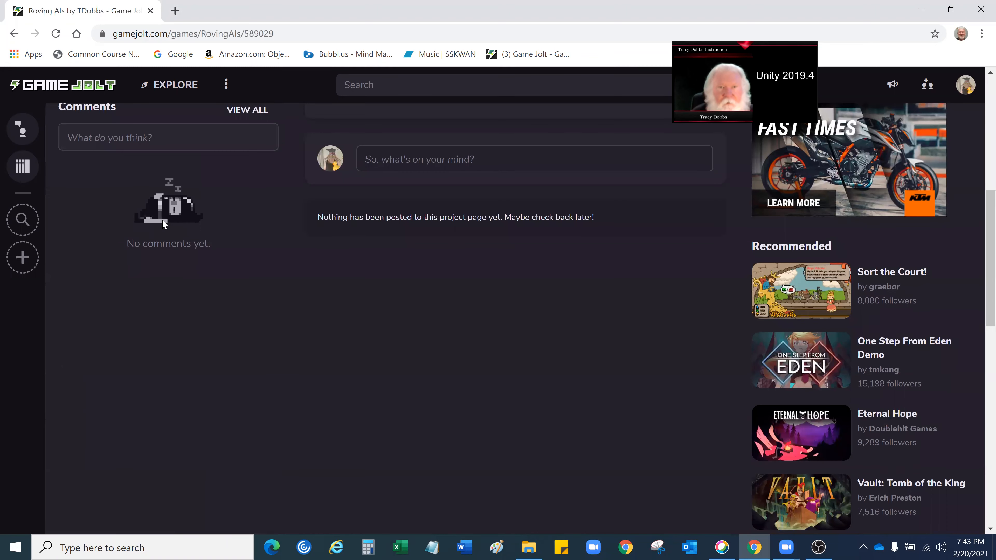
{"action": "scroll", "coordinate": [162, 220], "scroll_direction": "up", "scroll_amount": 2}
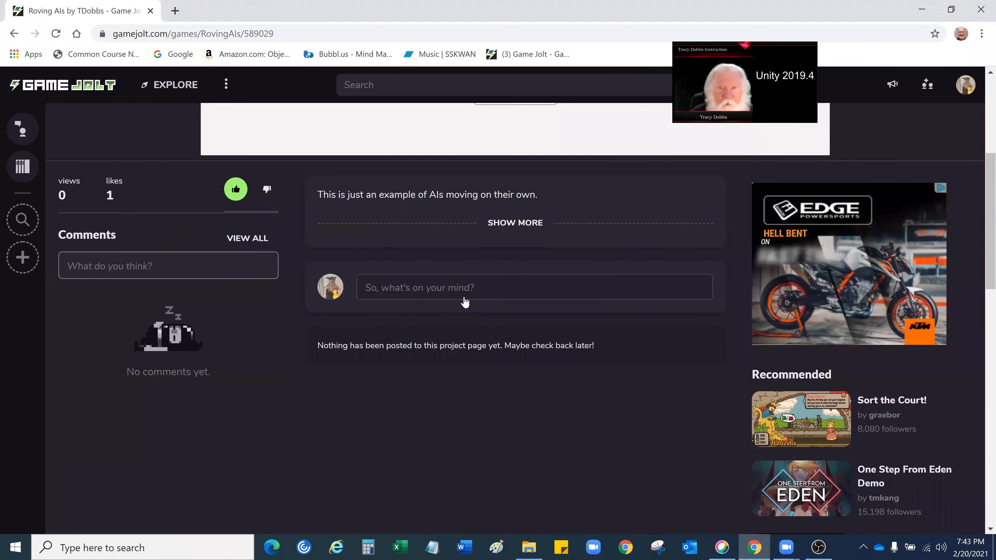
{"action": "scroll", "coordinate": [116, 241], "scroll_direction": "up", "scroll_amount": 4}
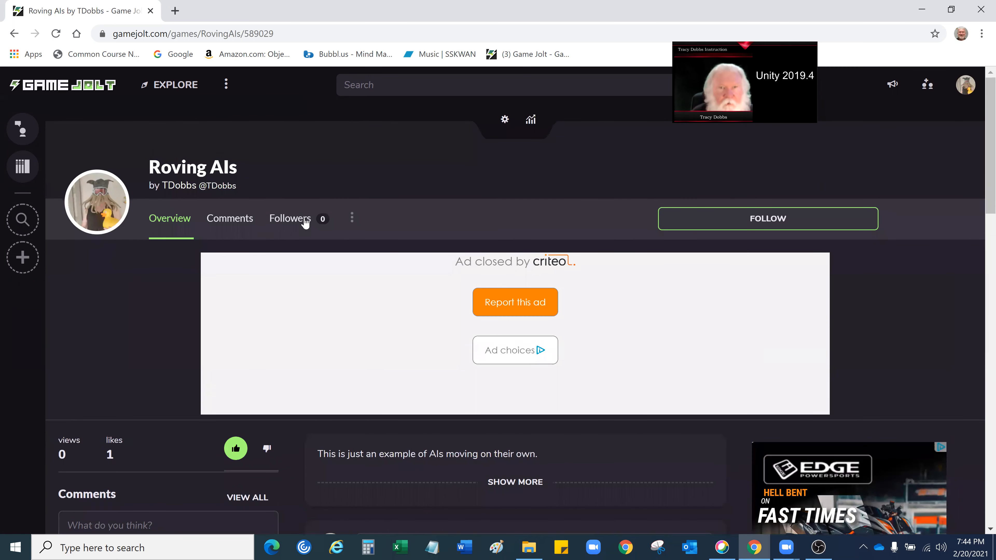
{"action": "left_click", "coordinate": [504, 119]}
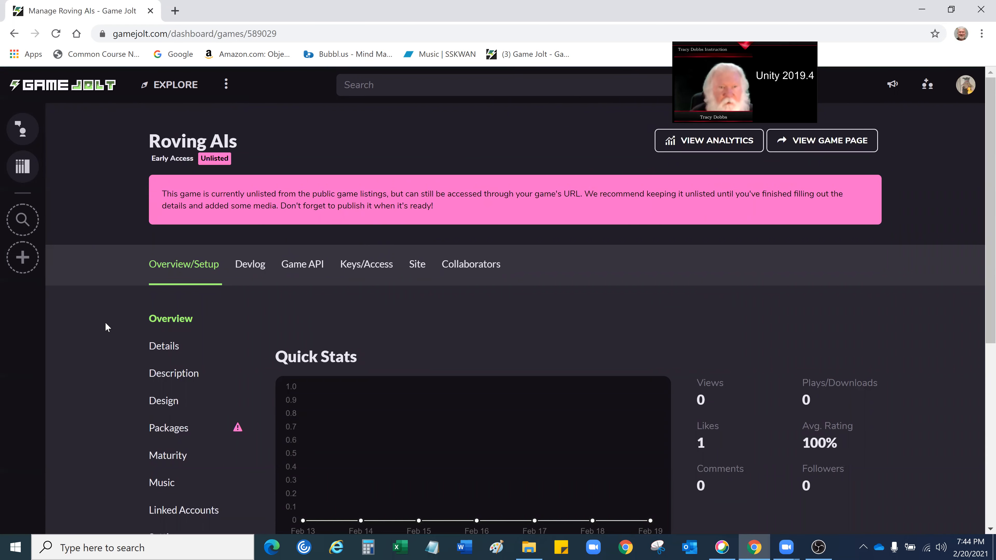
{"action": "scroll", "coordinate": [106, 323], "scroll_direction": "down", "scroll_amount": 3}
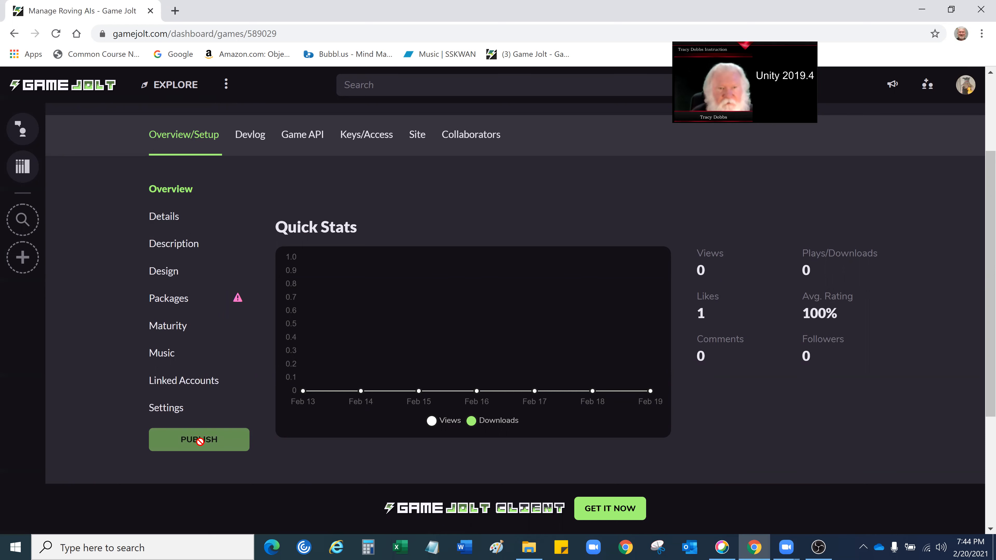
- Open release 0.1.0 of the Roving AIs package for editing
{"action": "left_click", "coordinate": [172, 301]}
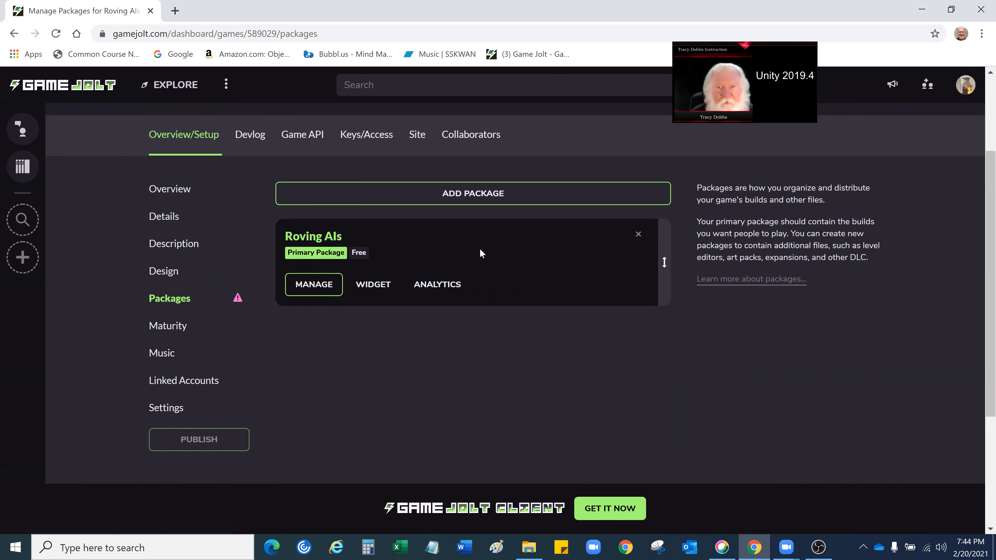
{"action": "left_click", "coordinate": [320, 289]}
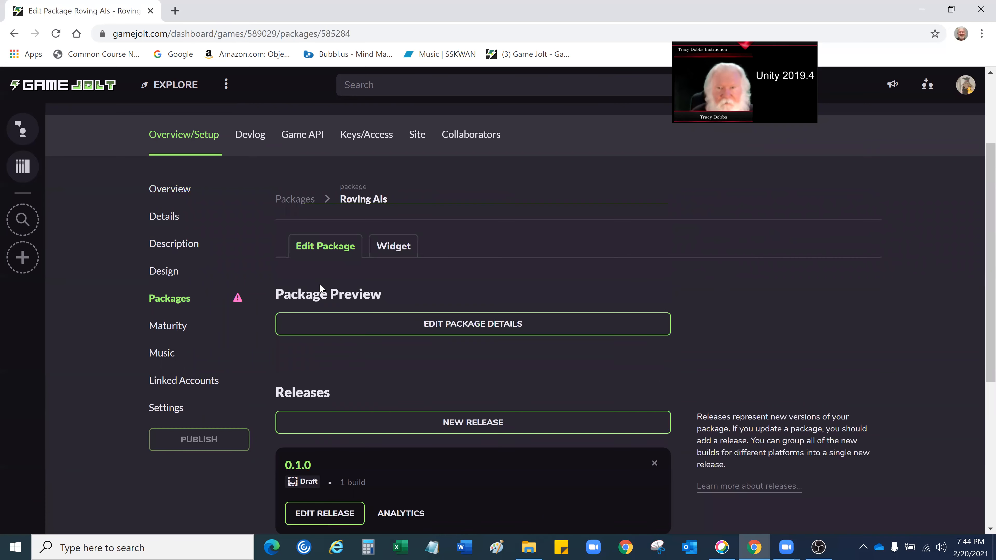
{"action": "scroll", "coordinate": [831, 299], "scroll_direction": "down", "scroll_amount": 5}
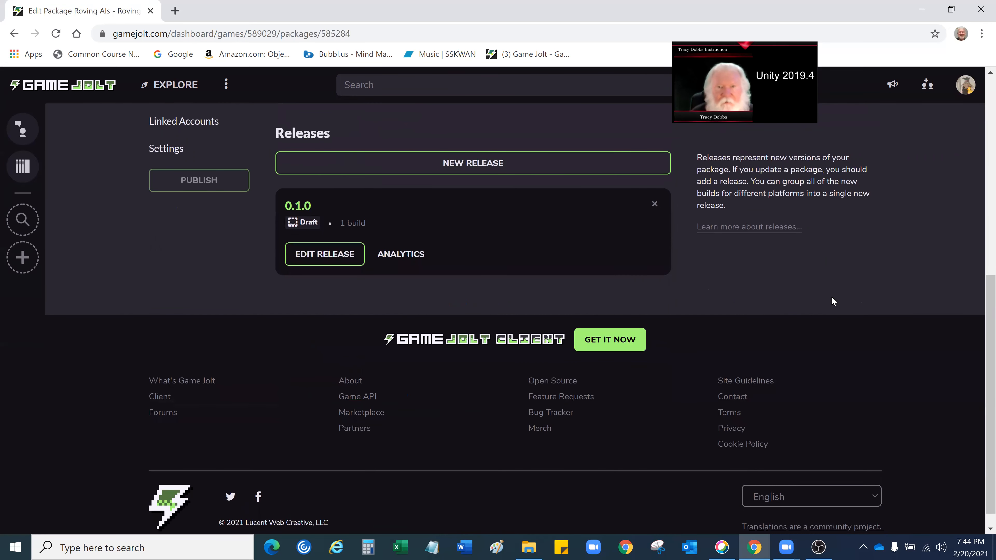
{"action": "scroll", "coordinate": [833, 298], "scroll_direction": "up", "scroll_amount": 1}
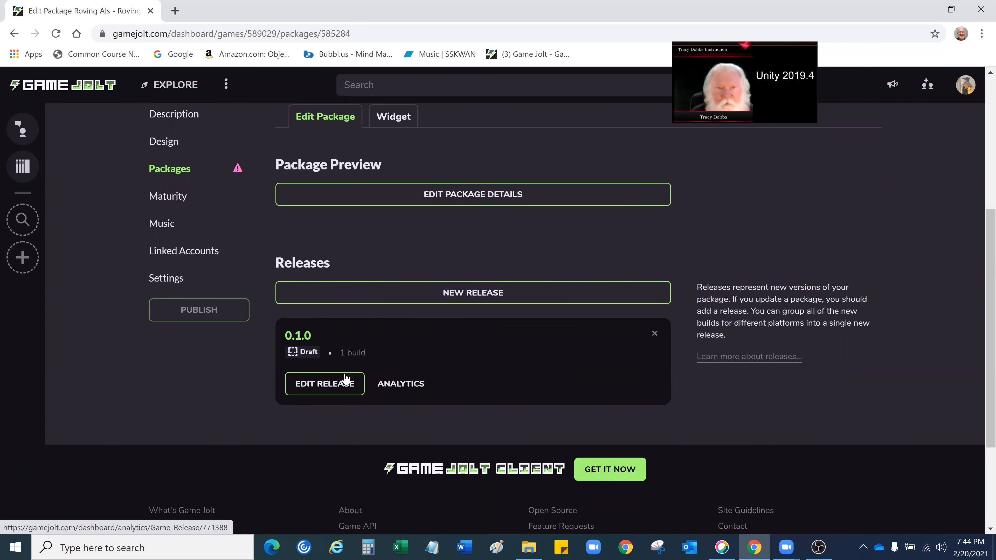
{"action": "left_click", "coordinate": [329, 388]}
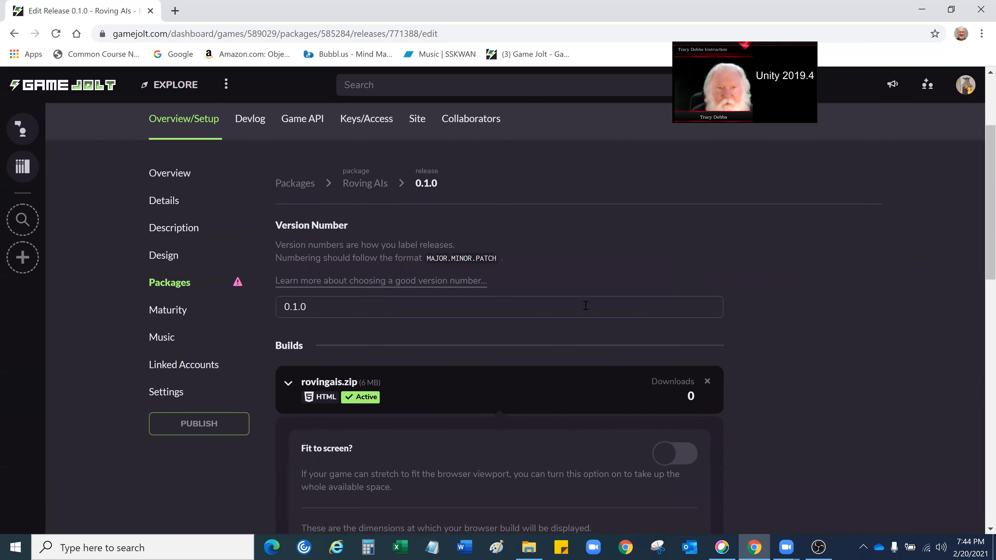
- Publish release 0.1.0 with its HTML build and review the package preview and releases list
{"action": "scroll", "coordinate": [586, 302], "scroll_direction": "down", "scroll_amount": 5}
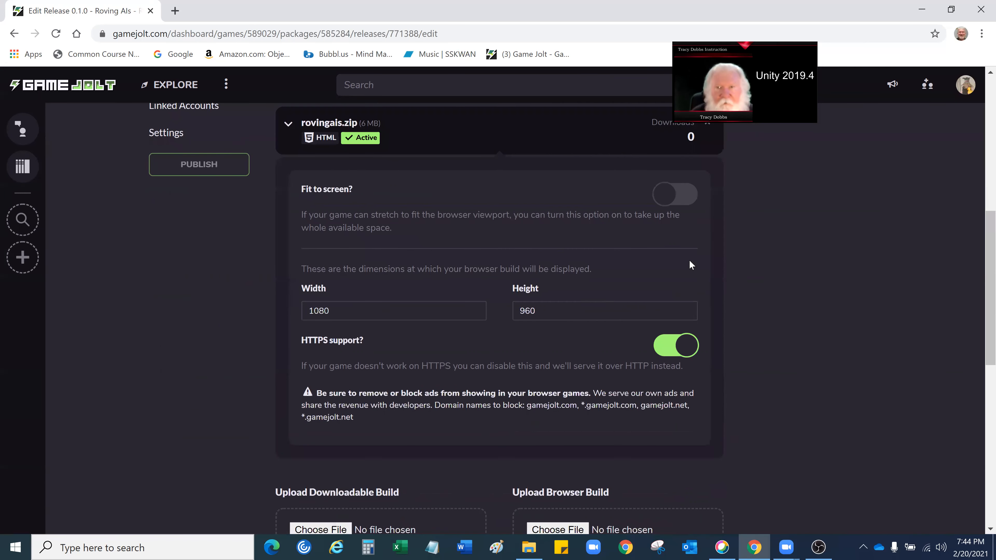
{"action": "scroll", "coordinate": [722, 322], "scroll_direction": "down", "scroll_amount": 3}
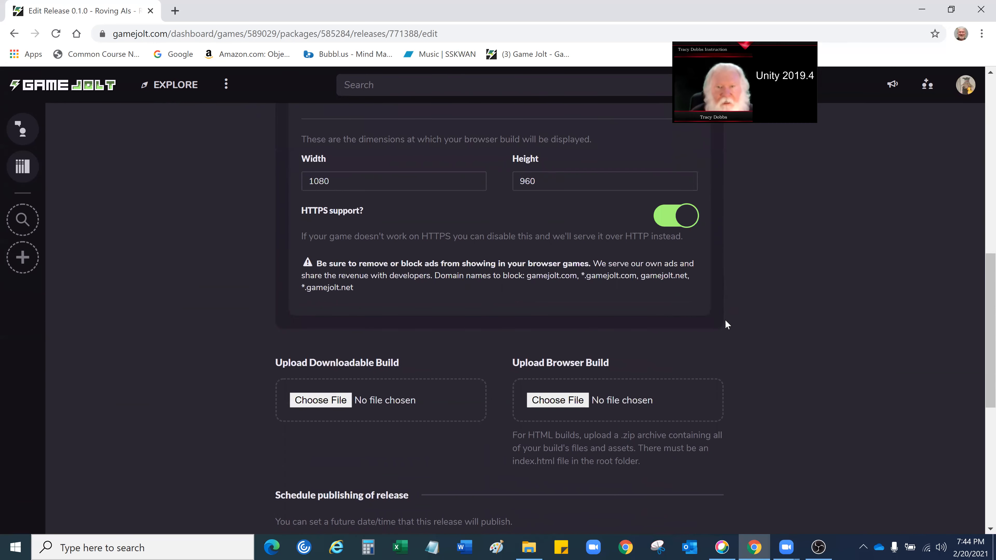
{"action": "scroll", "coordinate": [549, 410], "scroll_direction": "down", "scroll_amount": 2}
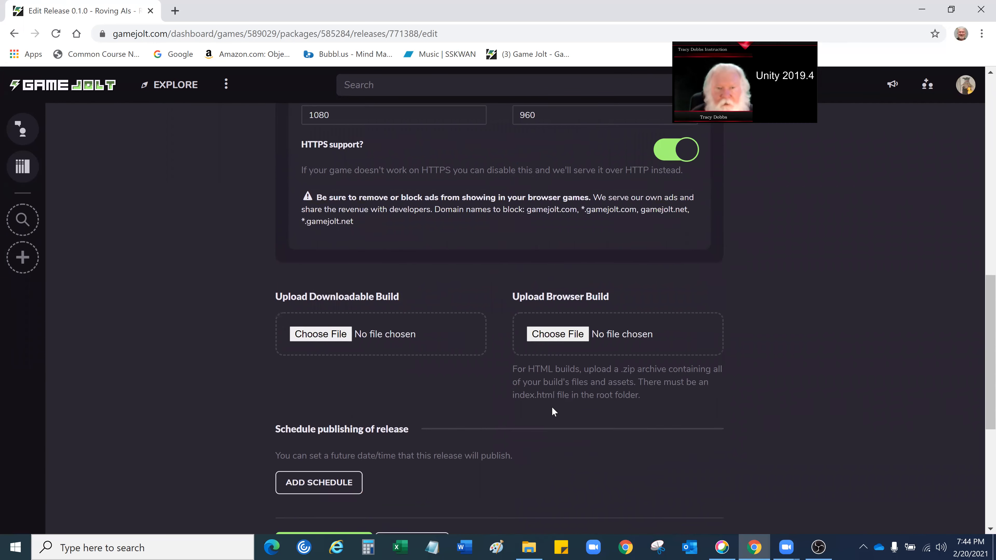
{"action": "scroll", "coordinate": [551, 406], "scroll_direction": "down", "scroll_amount": 3}
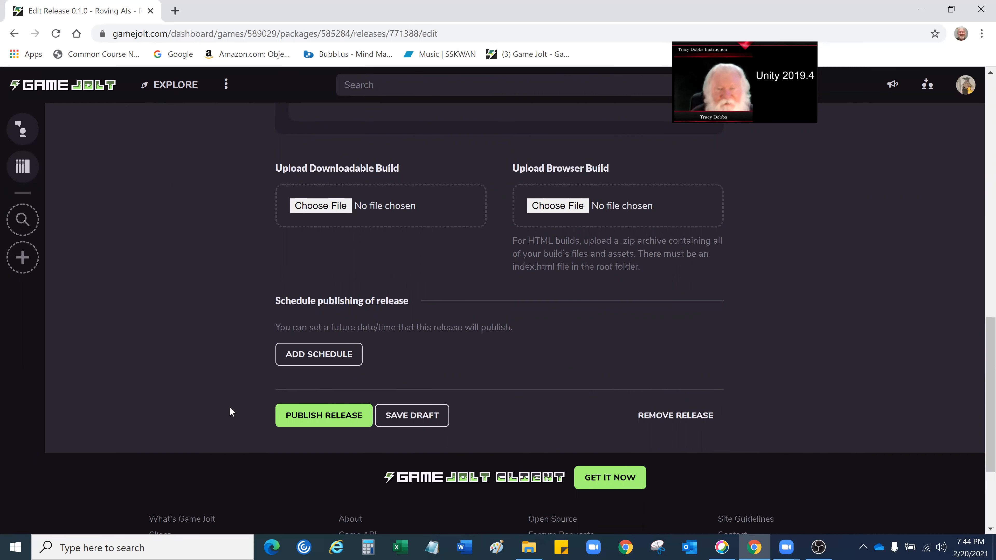
{"action": "scroll", "coordinate": [252, 436], "scroll_direction": "down", "scroll_amount": 4}
{"action": "scroll", "coordinate": [293, 373], "scroll_direction": "up", "scroll_amount": 2}
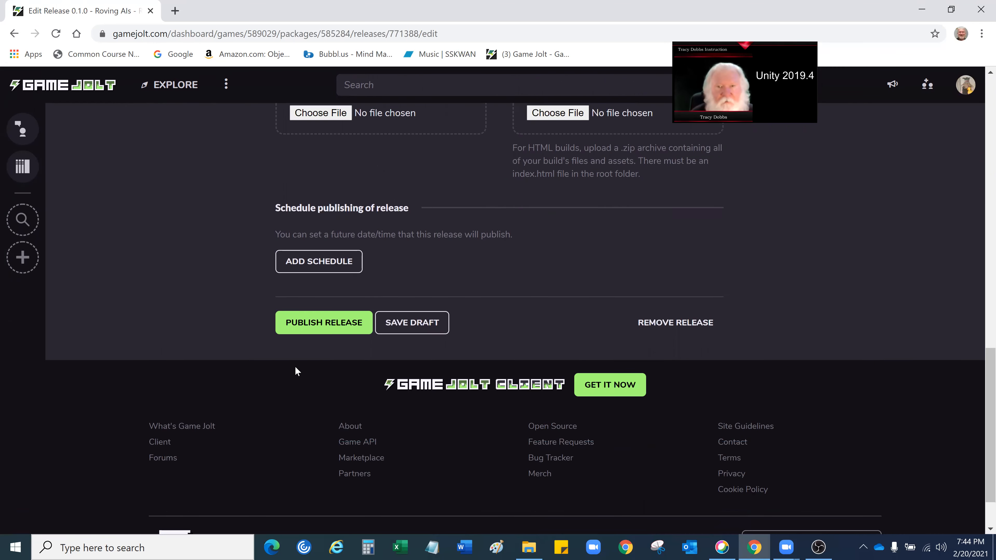
{"action": "left_click", "coordinate": [324, 323]}
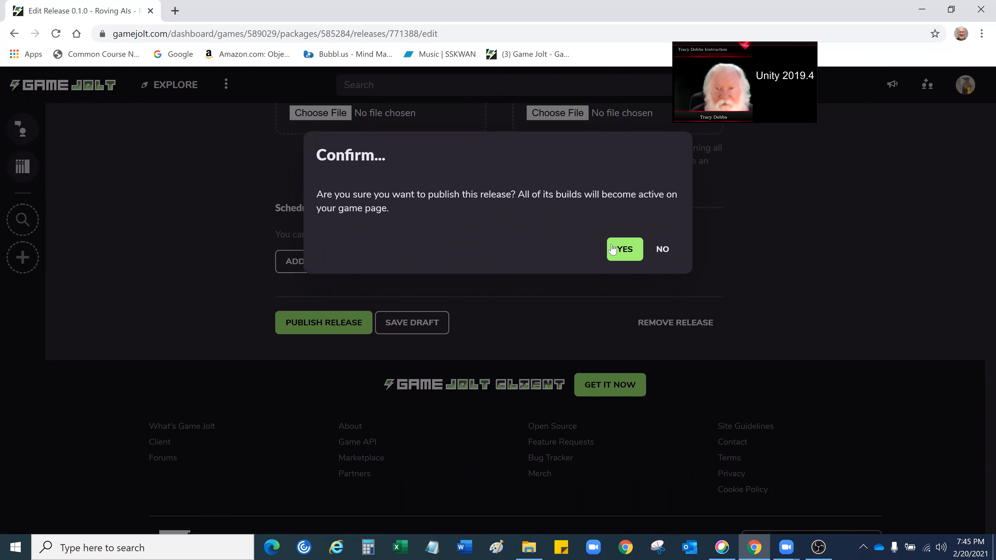
{"action": "left_click", "coordinate": [625, 250]}
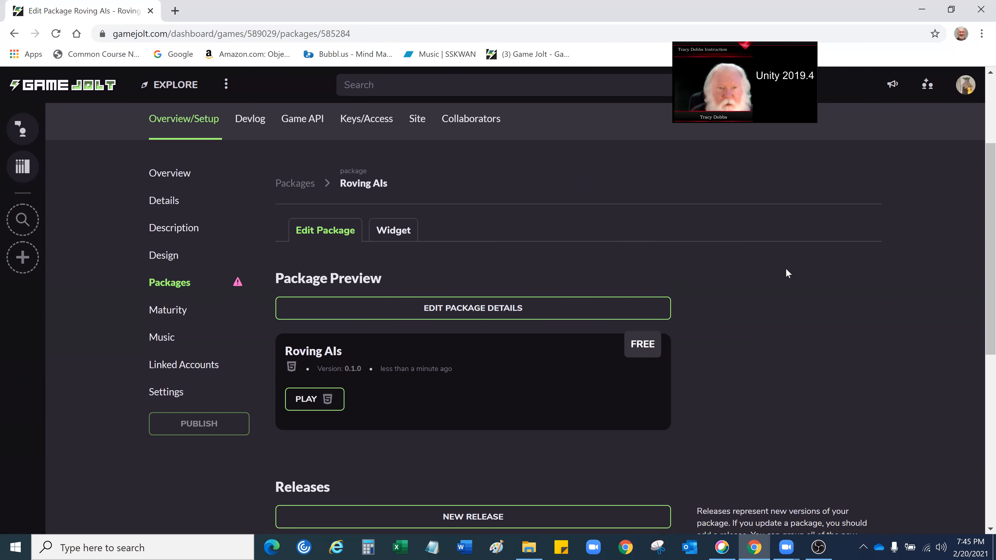
{"action": "scroll", "coordinate": [786, 270], "scroll_direction": "down", "scroll_amount": 3}
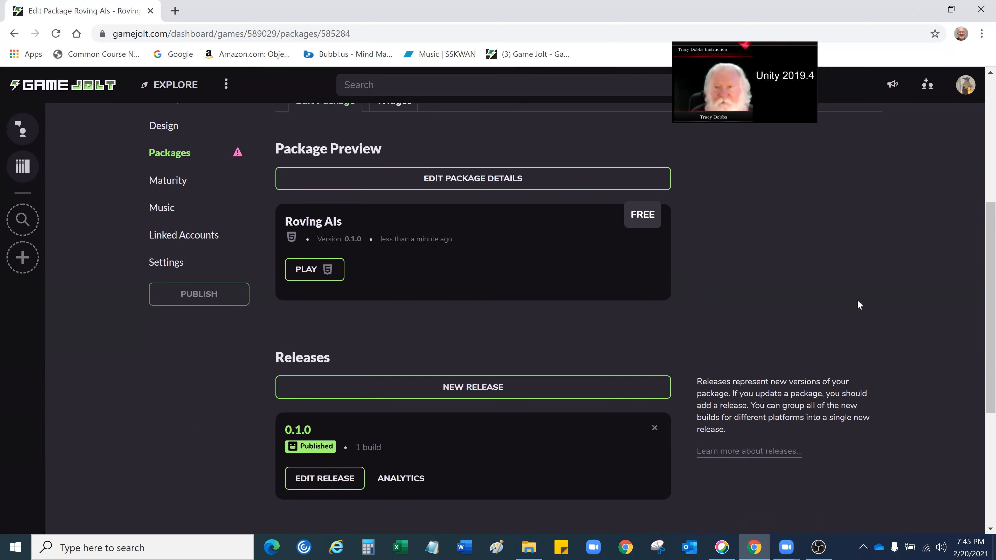
{"action": "scroll", "coordinate": [947, 225], "scroll_direction": "up", "scroll_amount": 5}
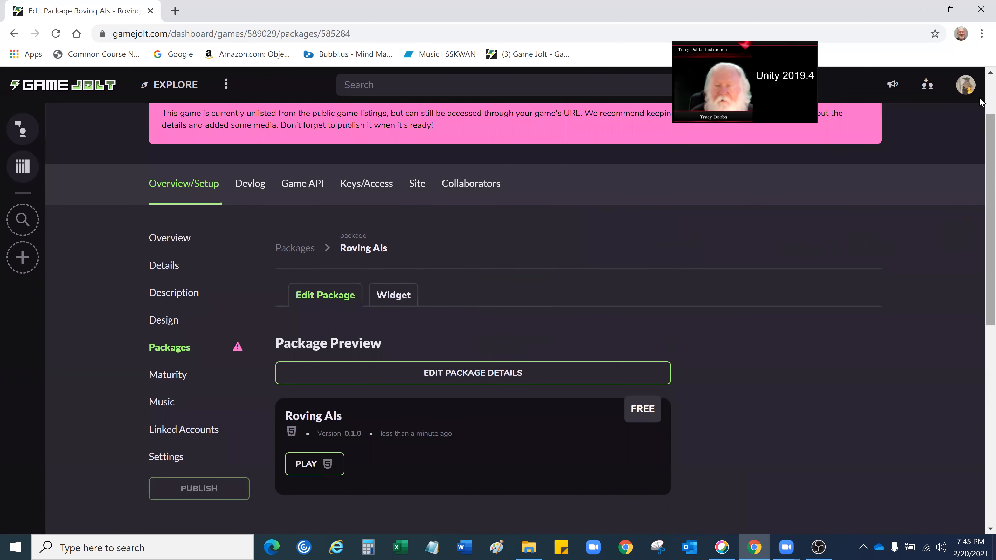
- Go to Your Games in the game library and open the Roving AIs page
{"action": "left_click", "coordinate": [967, 90]}
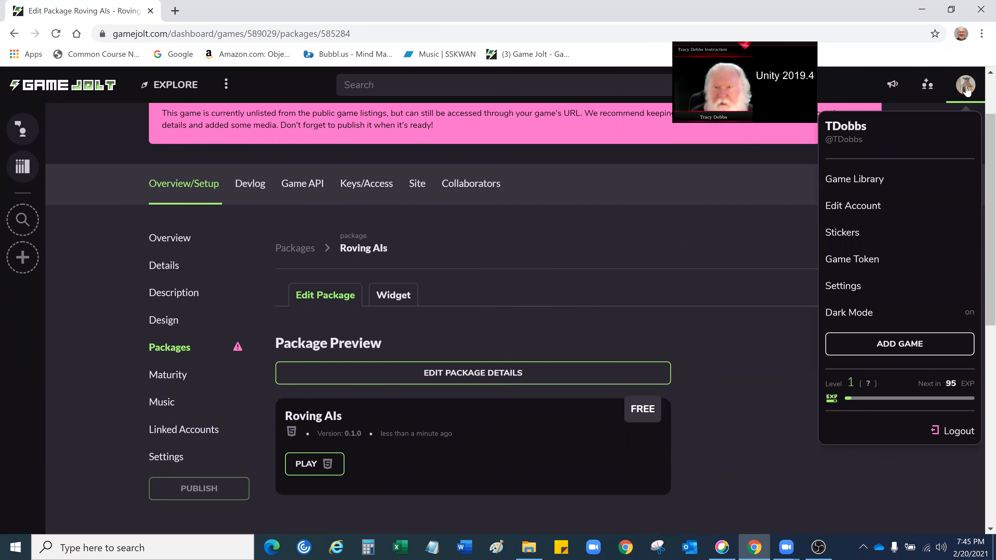
{"action": "left_click", "coordinate": [862, 181]}
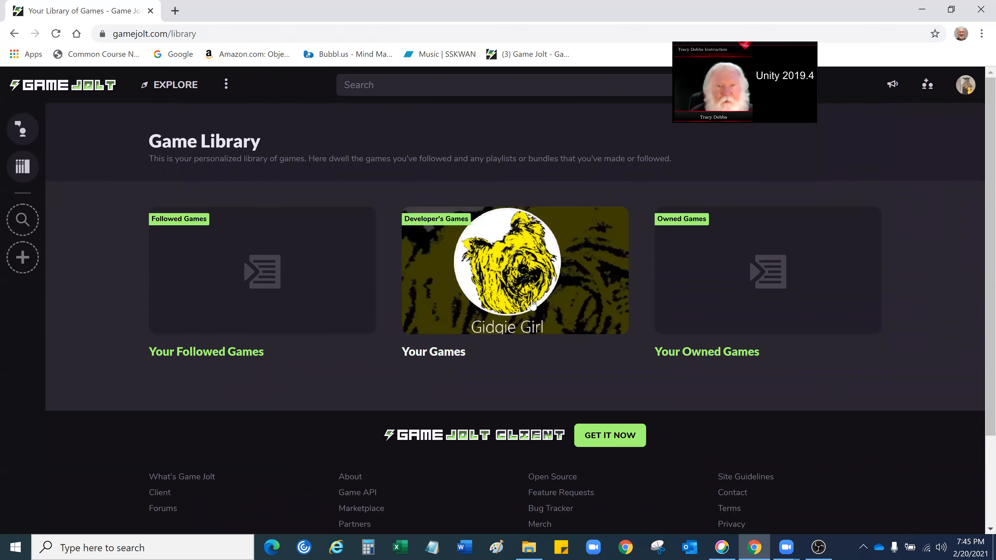
{"action": "left_click", "coordinate": [512, 277]}
{"action": "scroll", "coordinate": [690, 295], "scroll_direction": "down", "scroll_amount": 3}
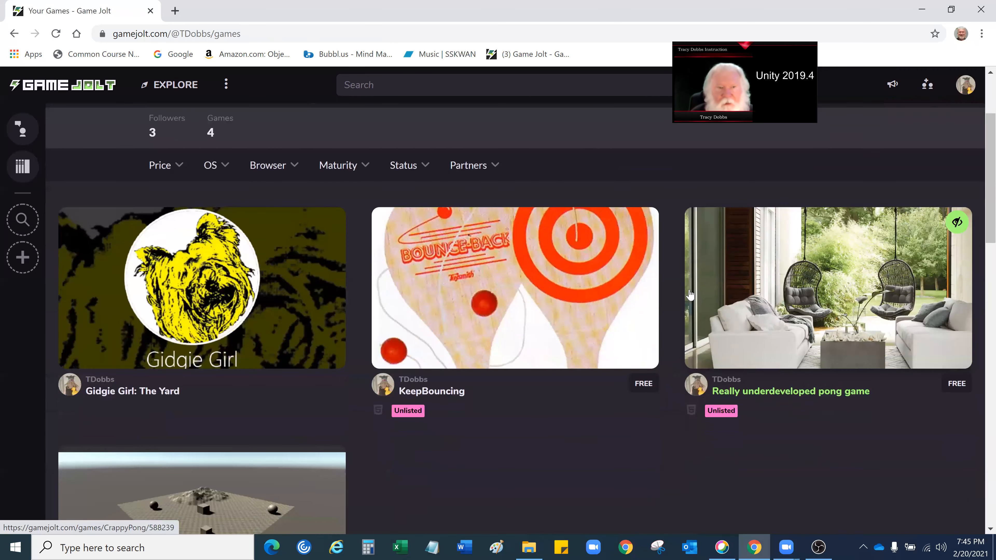
{"action": "scroll", "coordinate": [690, 295], "scroll_direction": "down", "scroll_amount": 5}
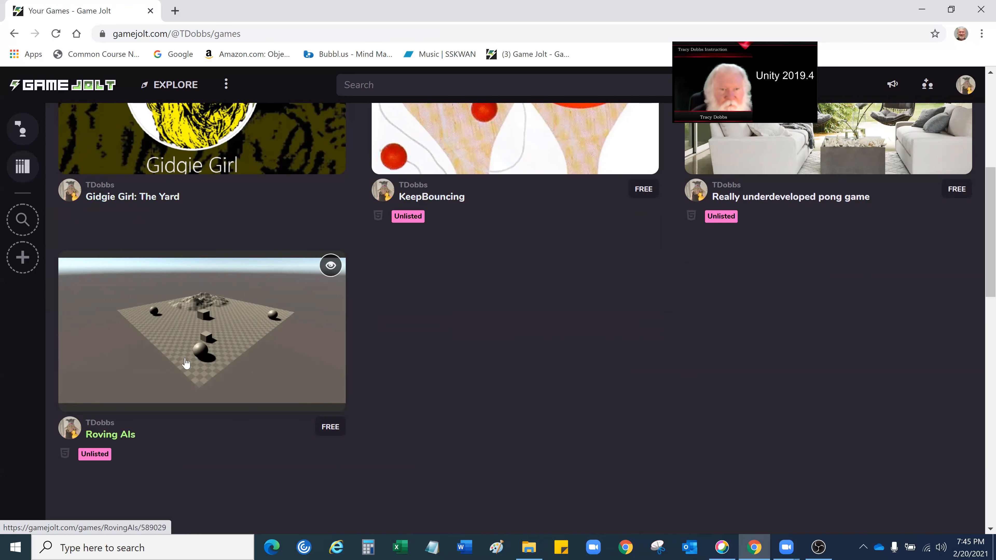
{"action": "left_click", "coordinate": [201, 334]}
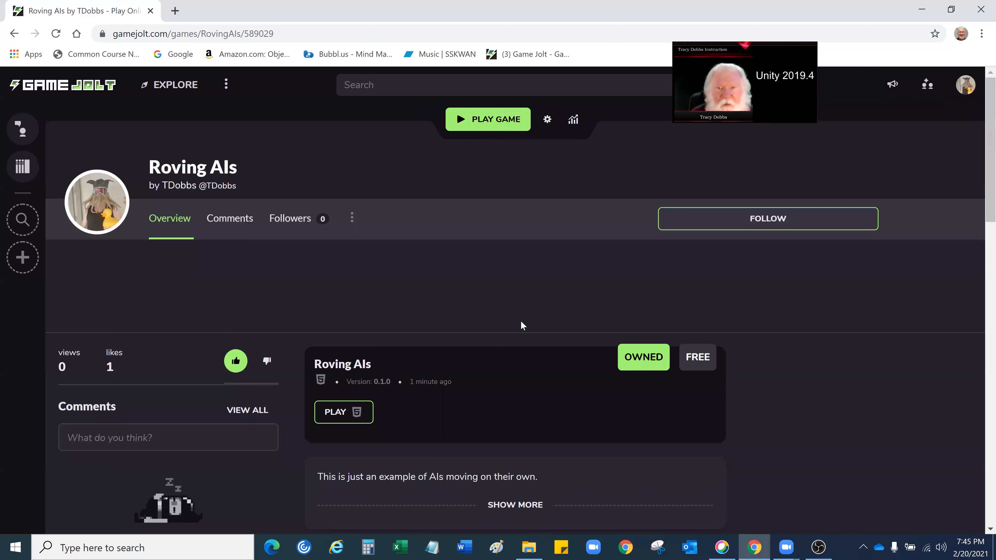
- Play the Roving AIs browser build from its game page and select the running build's web address
{"action": "scroll", "coordinate": [829, 289], "scroll_direction": "down", "scroll_amount": 2}
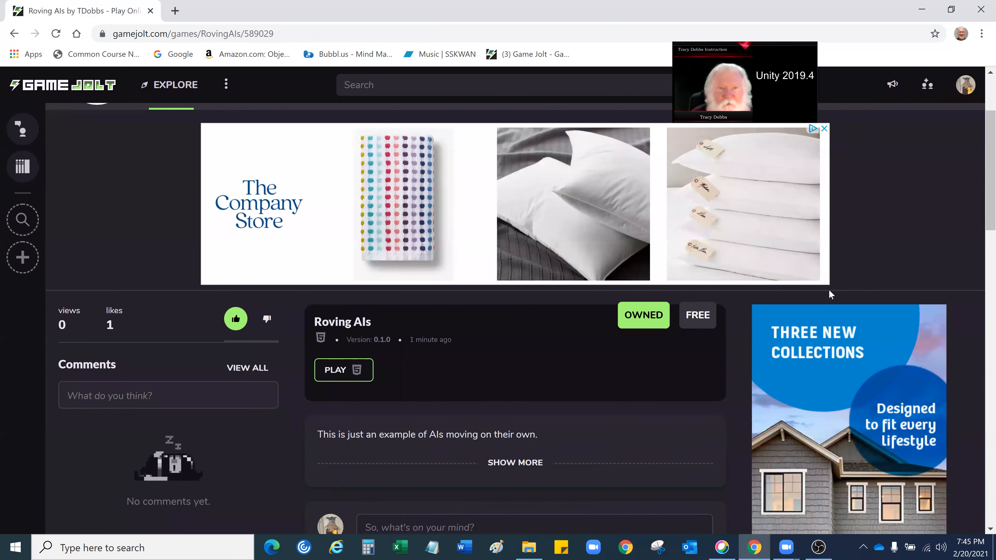
{"action": "scroll", "coordinate": [828, 289], "scroll_direction": "down", "scroll_amount": 5}
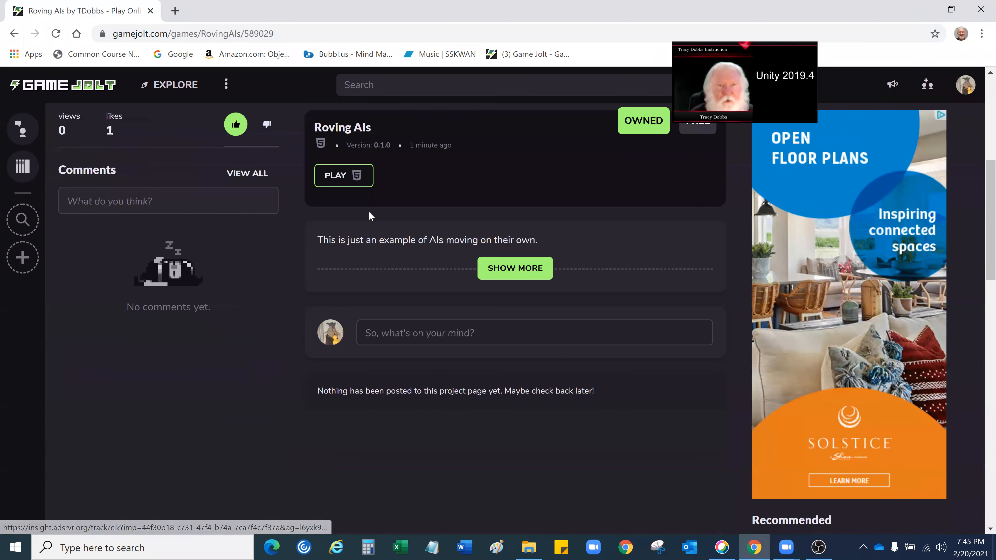
{"action": "left_click", "coordinate": [336, 181]}
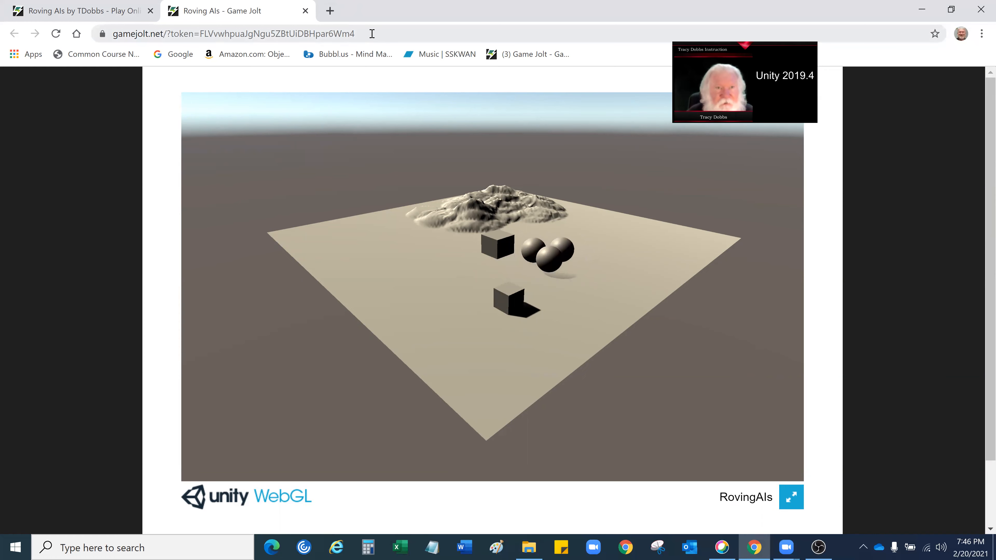
{"action": "left_click", "coordinate": [352, 35]}
{"action": "left_click_drag", "start_coordinate": [352, 34], "coordinate": [72, 35]}
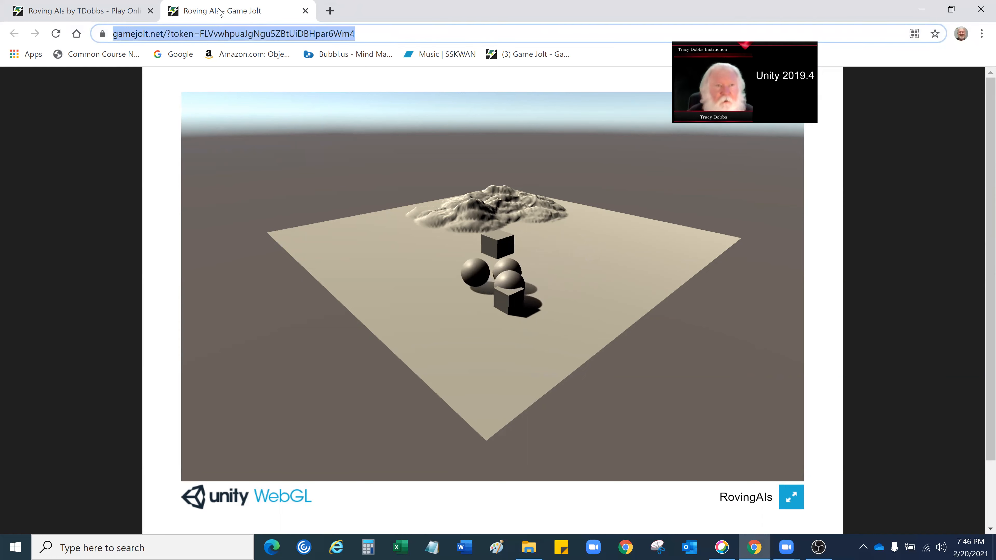
- Return to the Roving AIs game page and select its web address
{"action": "left_click", "coordinate": [120, 11]}
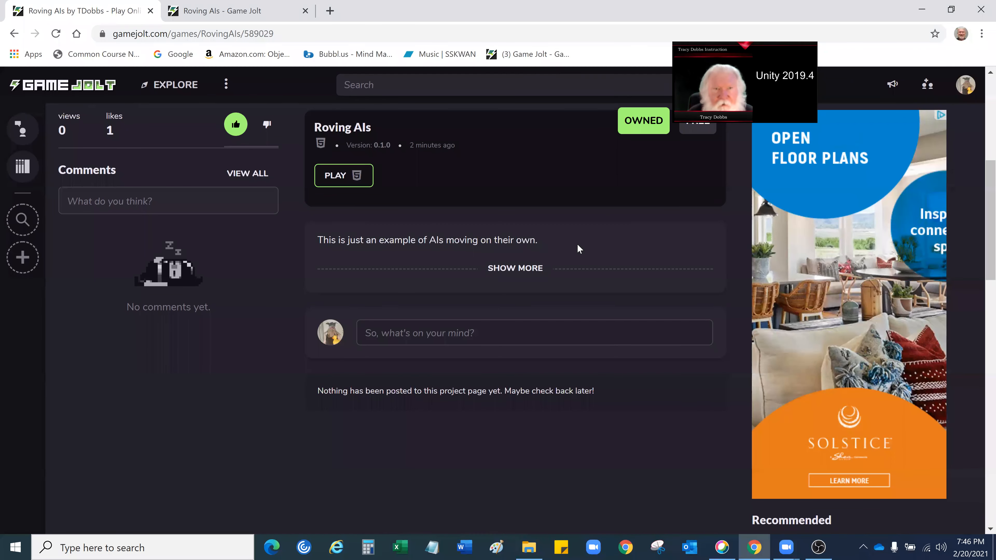
{"action": "scroll", "coordinate": [577, 236], "scroll_direction": "up", "scroll_amount": 8}
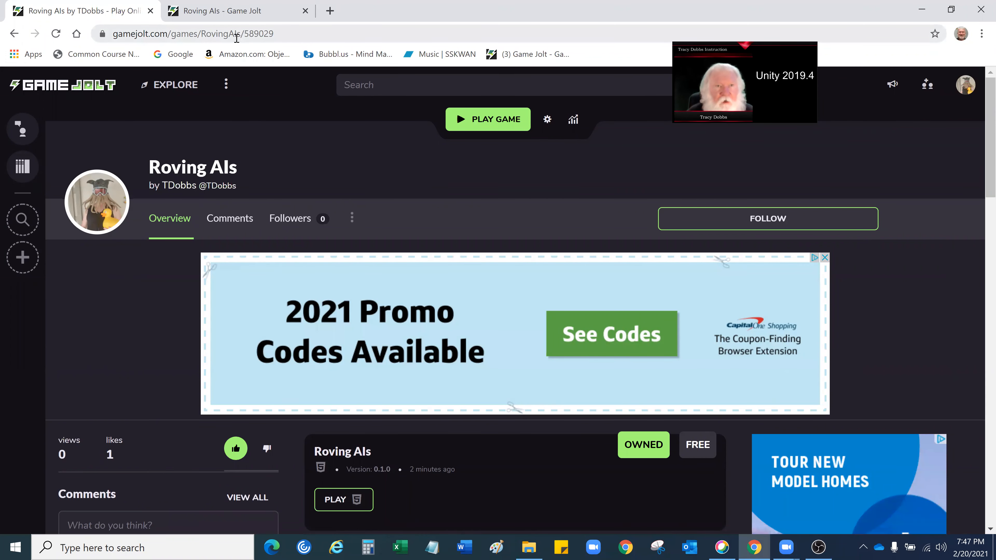
{"action": "left_click", "coordinate": [279, 31]}
{"action": "left_click_drag", "start_coordinate": [159, 33], "coordinate": [59, 131]}
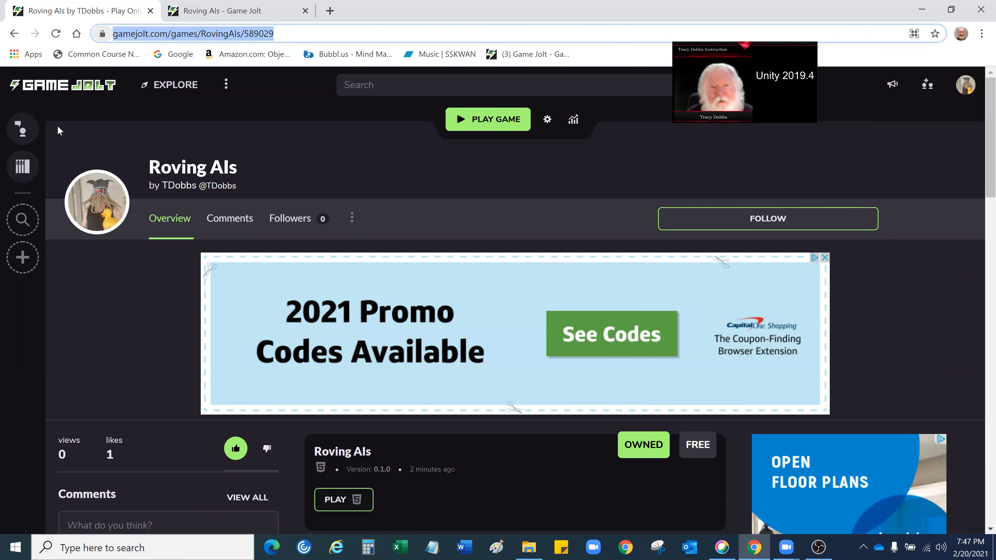
- Look over the game page's package, description and comments sections
{"action": "scroll", "coordinate": [105, 288], "scroll_direction": "down", "scroll_amount": 3}
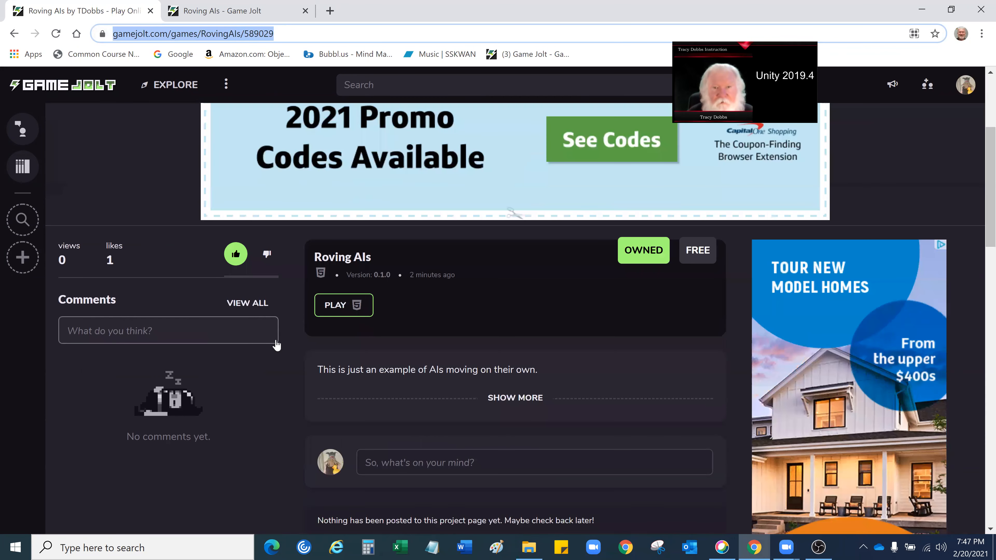
{"action": "scroll", "coordinate": [353, 330], "scroll_direction": "down", "scroll_amount": 1}
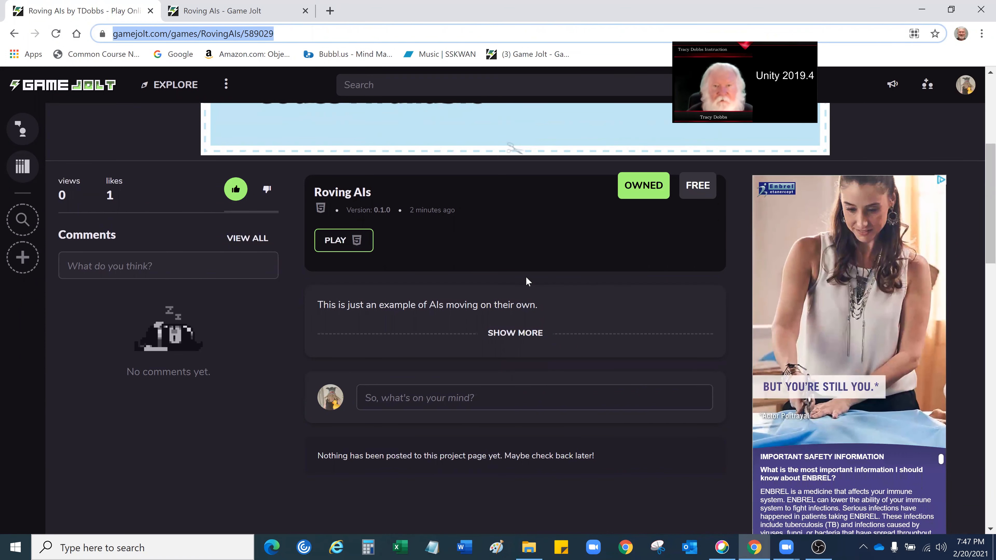
{"action": "scroll", "coordinate": [526, 281], "scroll_direction": "up", "scroll_amount": 1}
{"action": "scroll", "coordinate": [527, 282], "scroll_direction": "up", "scroll_amount": 3}
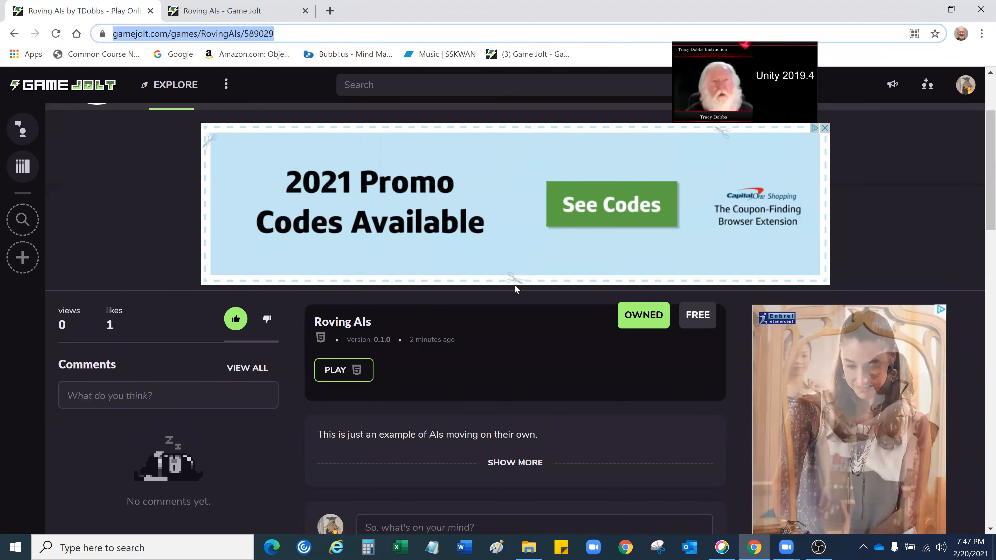
{"action": "scroll", "coordinate": [450, 282], "scroll_direction": "up", "scroll_amount": 3}
{"action": "scroll", "coordinate": [451, 281], "scroll_direction": "up", "scroll_amount": 1}
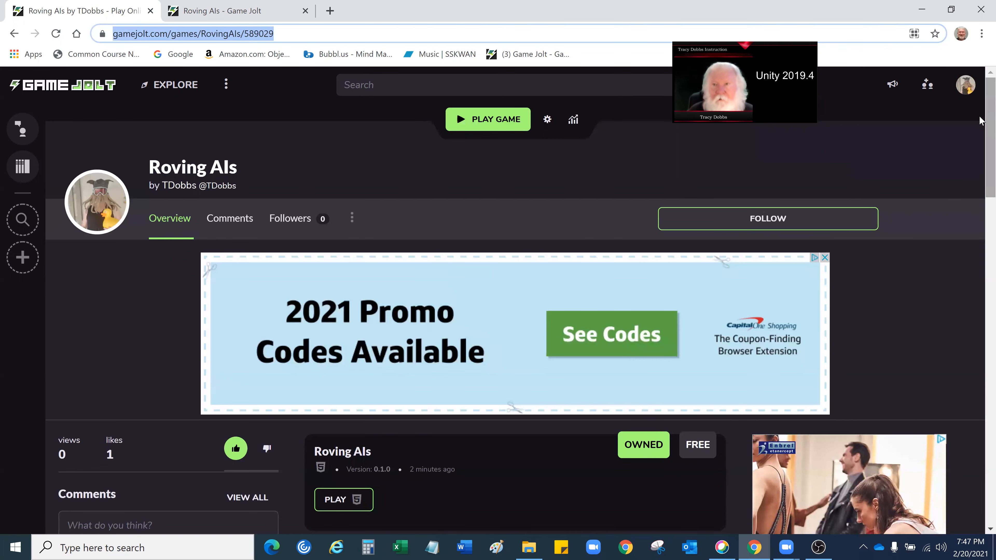
- Open the account options from the game page
{"action": "left_click", "coordinate": [967, 90]}
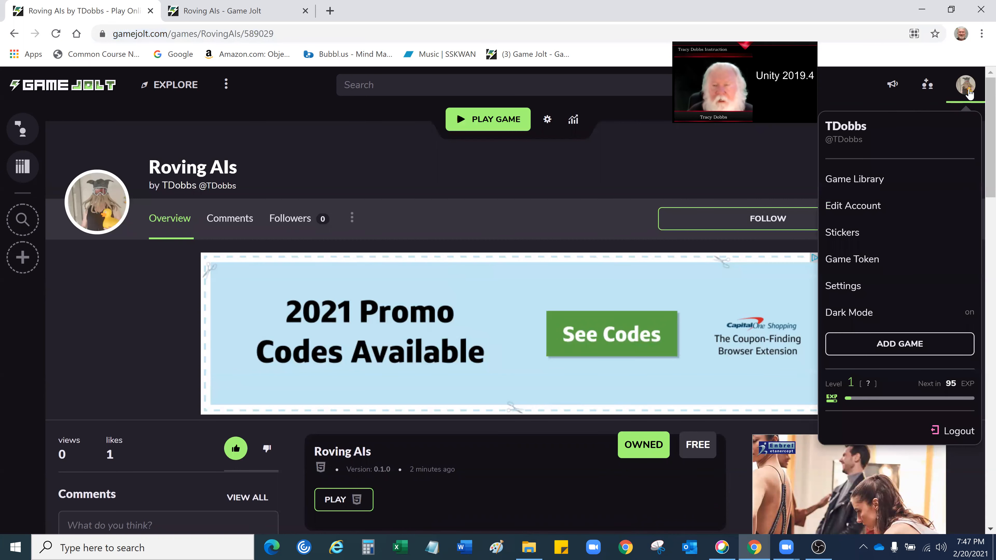